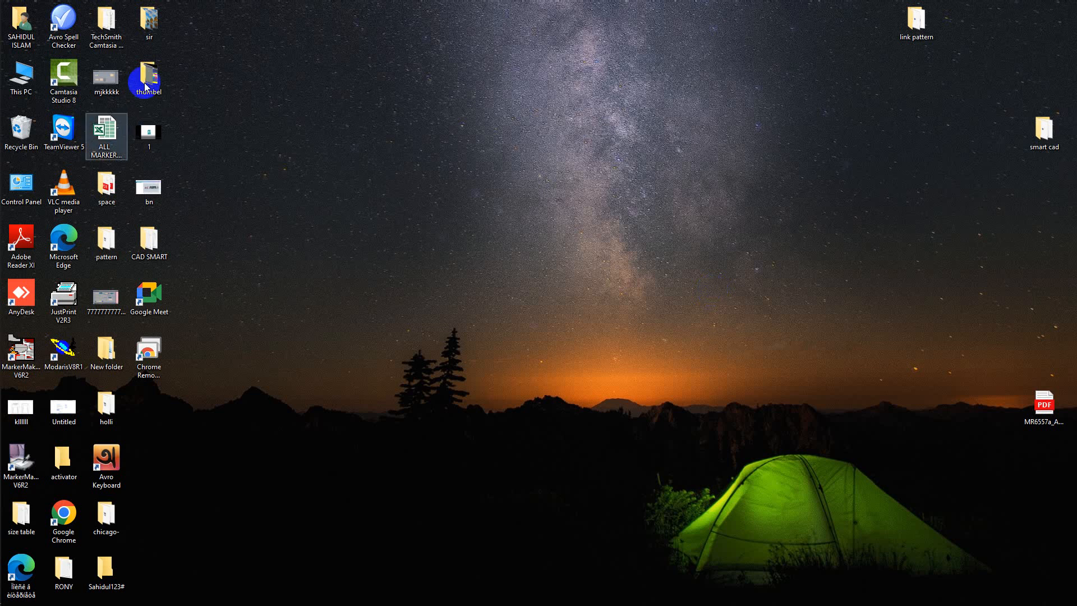
right_click(273, 222)
click(305, 257)
right_click(304, 260)
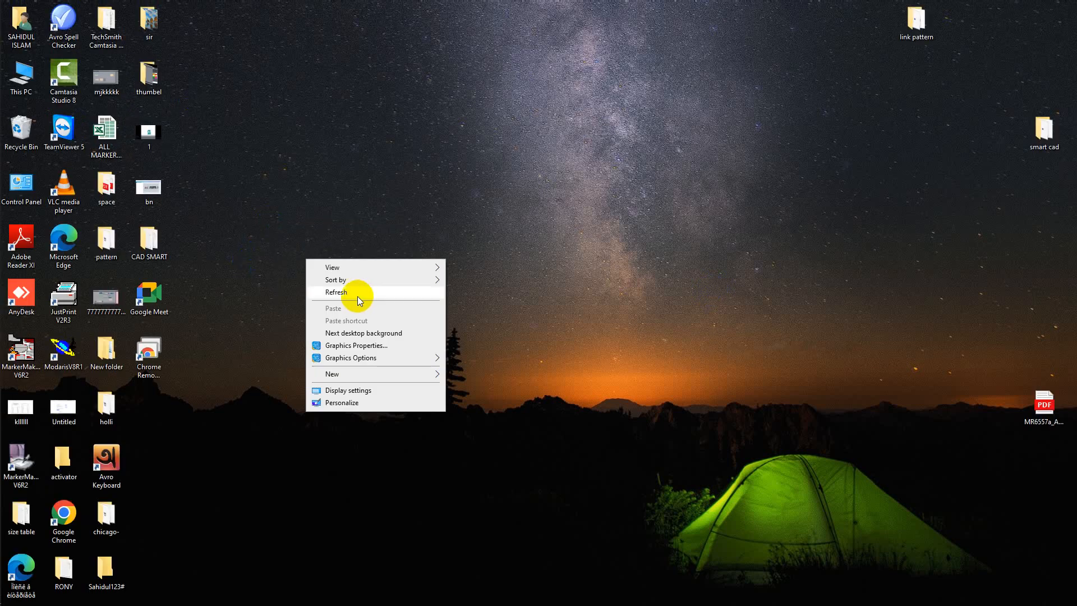
click(356, 293)
mouse_move(12, 358)
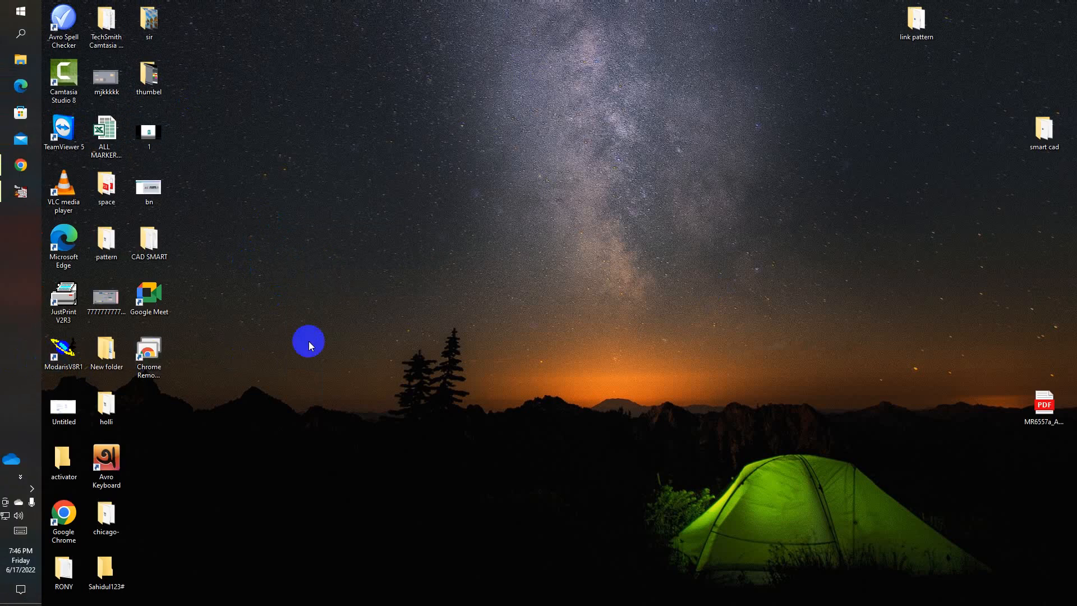
right_click(392, 331)
click(424, 367)
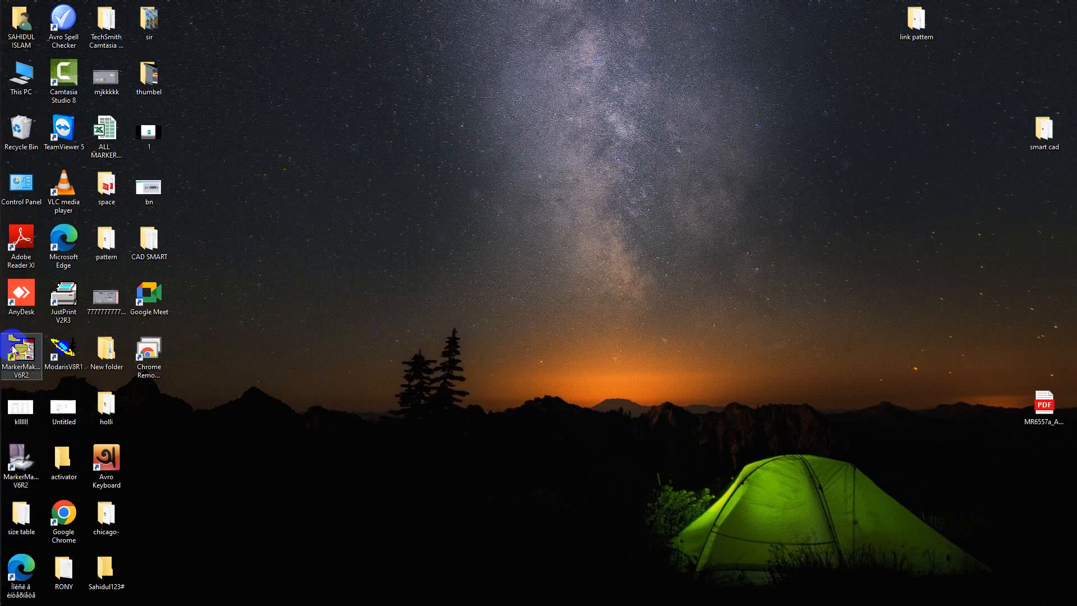
Step: Launch Lectra Diamino MarkerMaking and switch to the window that has the chicago=3 marker loaded
double_click(40, 349)
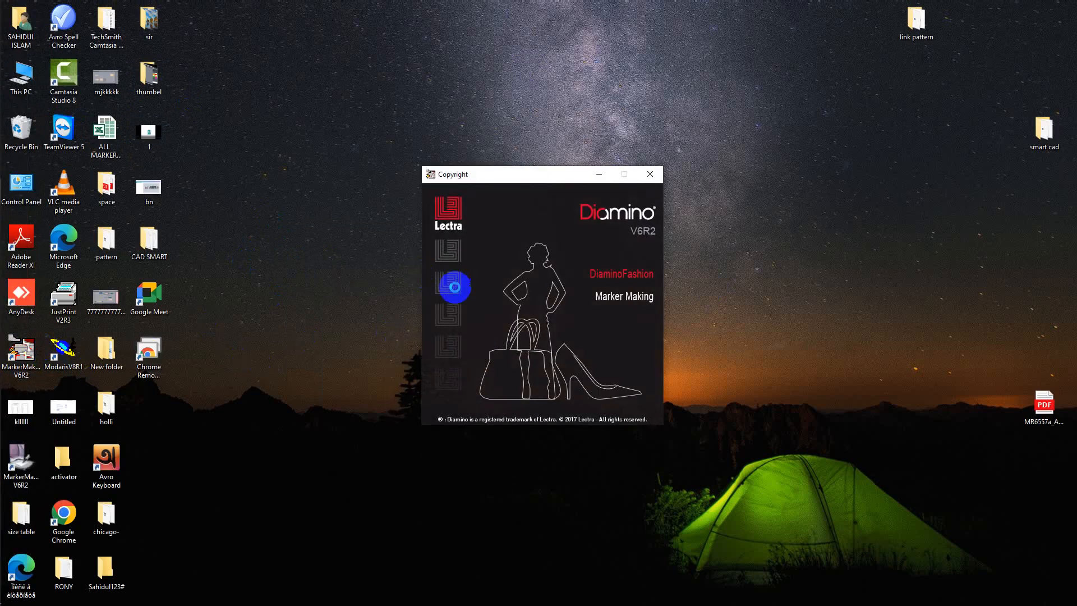
mouse_move(2, 341)
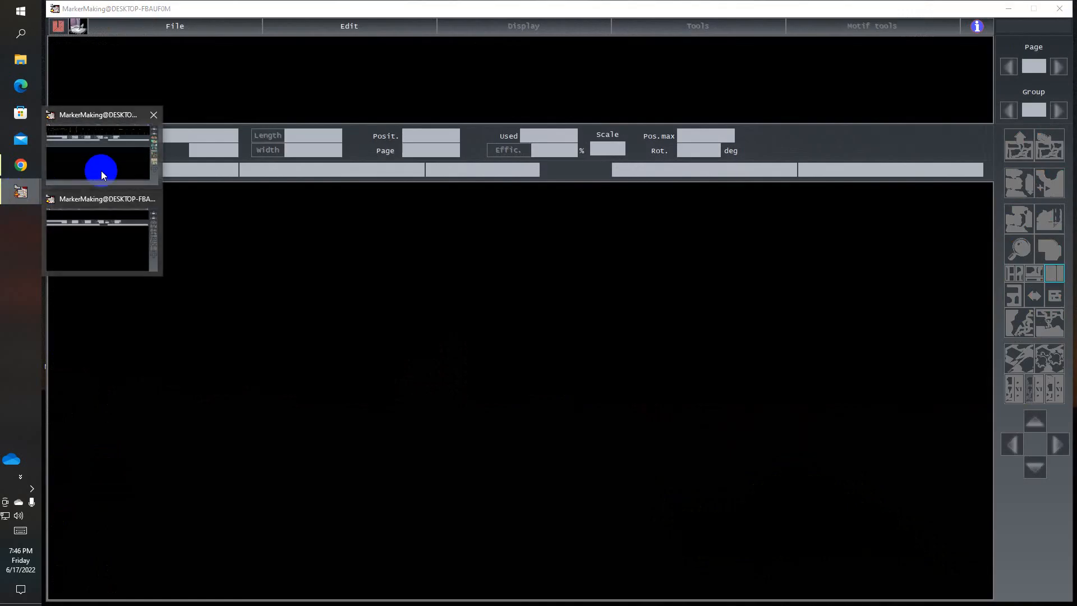
double_click(100, 170)
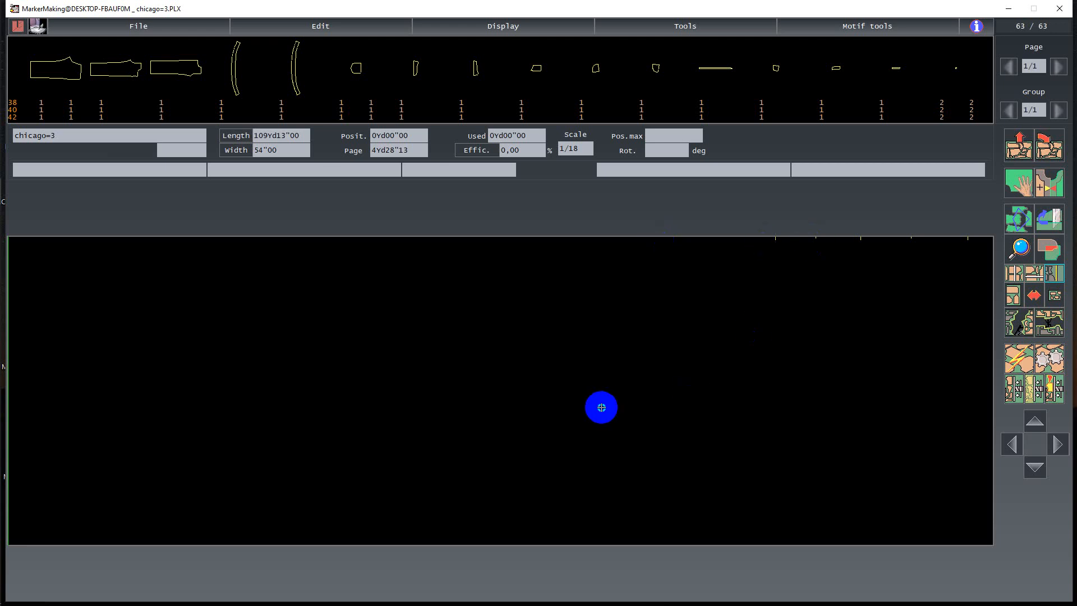
Step: Place one wide size 42 leg panel in the lower-left corner of the marker and show the pieces as outlines
key(g)
click(487, 538)
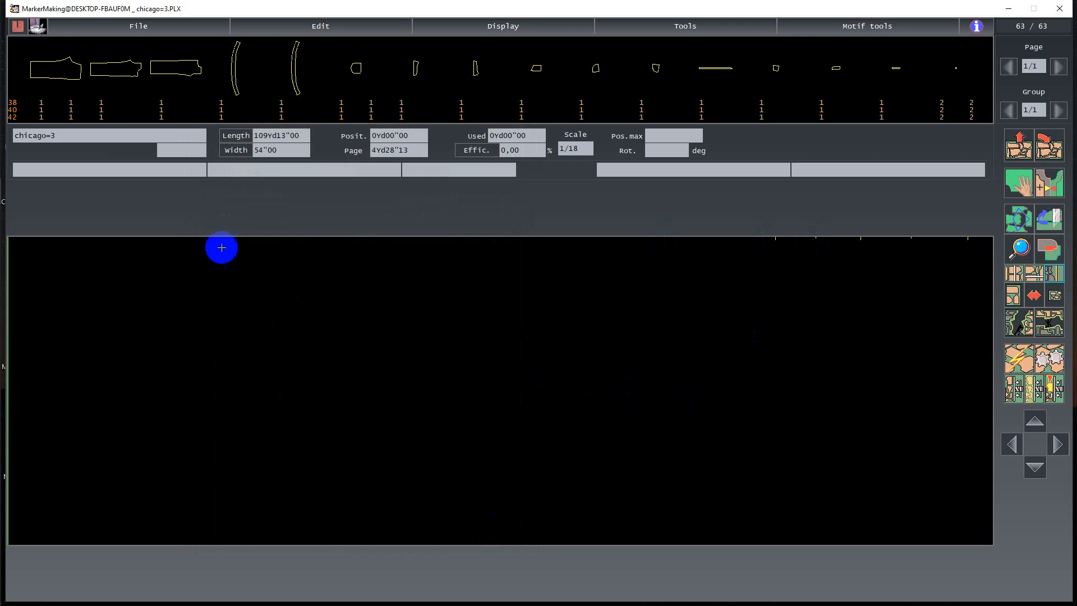
click(96, 140)
click(45, 109)
click(45, 114)
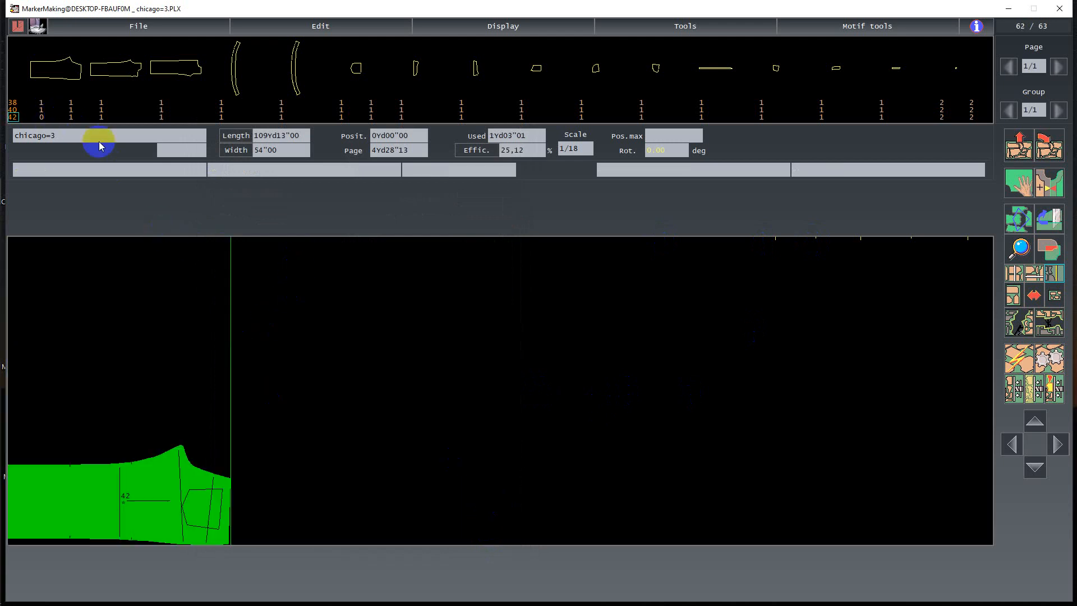
click(180, 362)
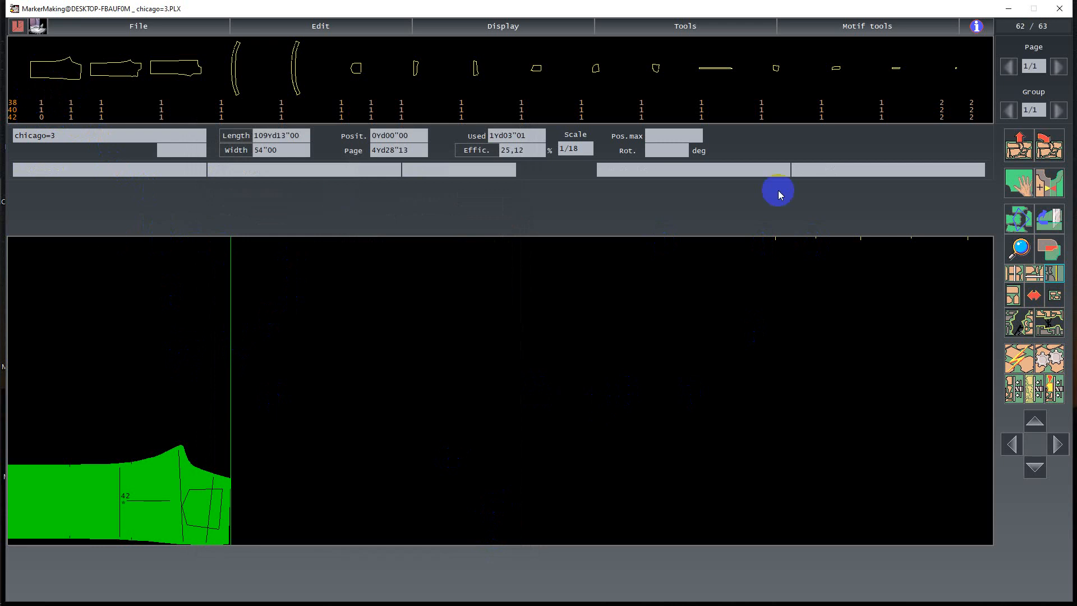
click(505, 27)
click(477, 182)
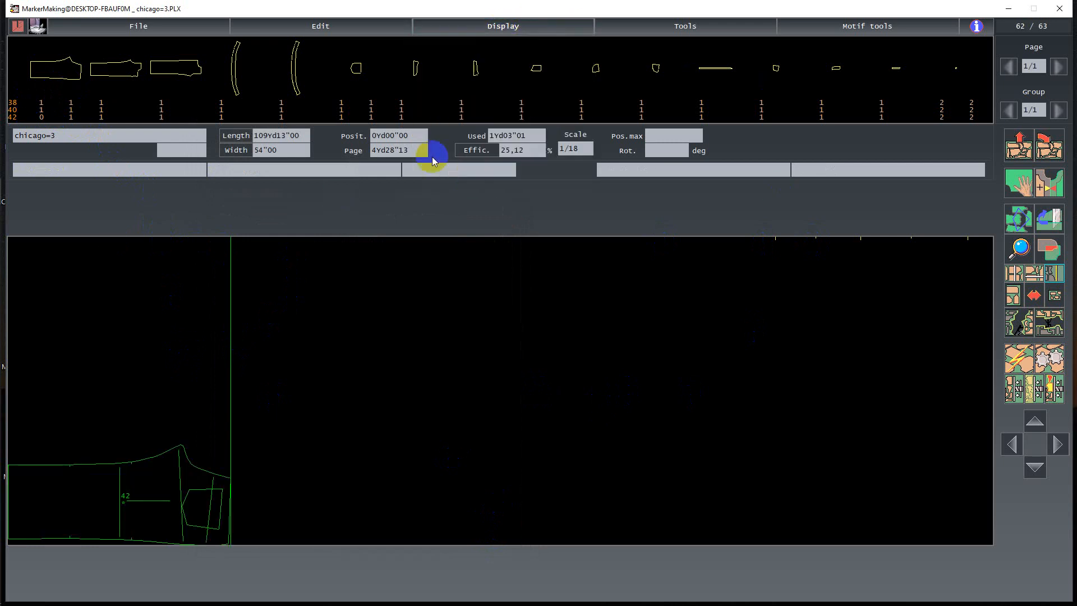
Step: Place the second wide size 42 leg panel along the marker's upper edge and a narrow size 42 panel above the first one
click(70, 117)
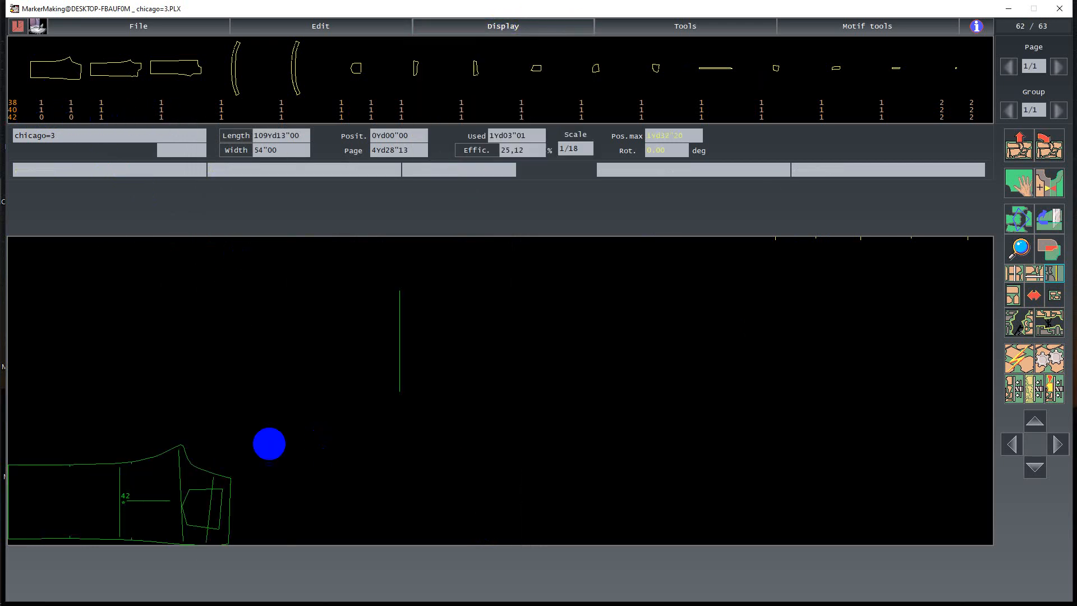
click(143, 249)
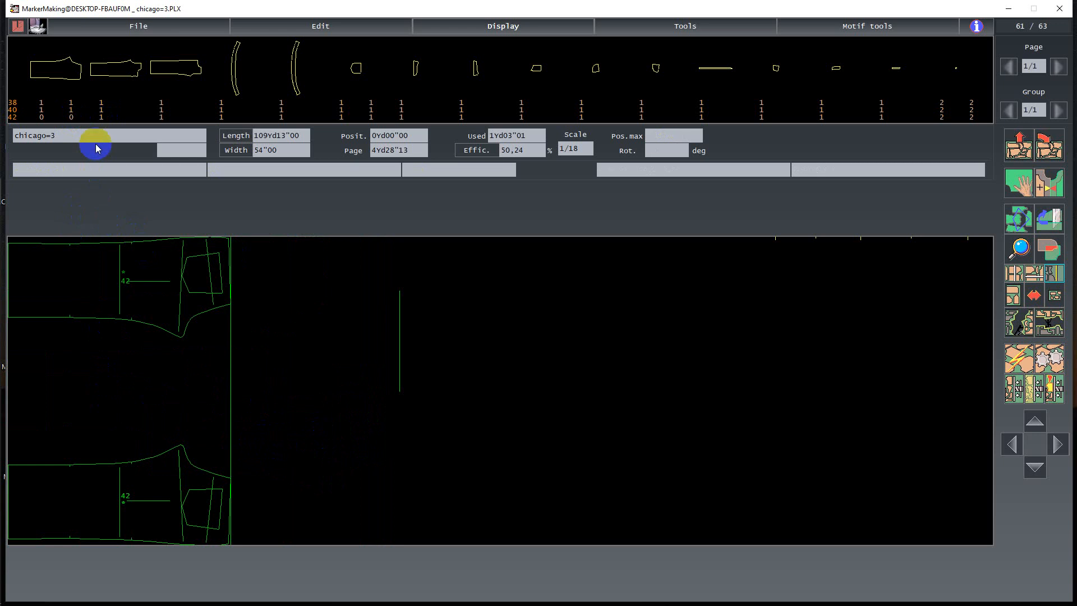
click(97, 114)
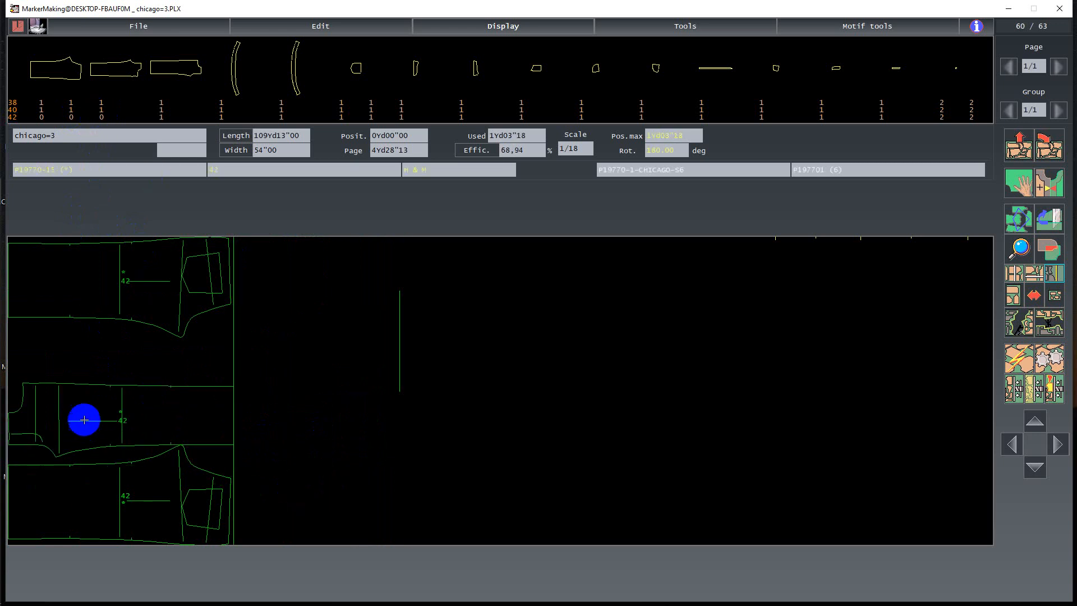
click(87, 419)
Step: Place the second narrow size 42 leg panel above its mate and move the upper wide panel clear to the right
click(161, 112)
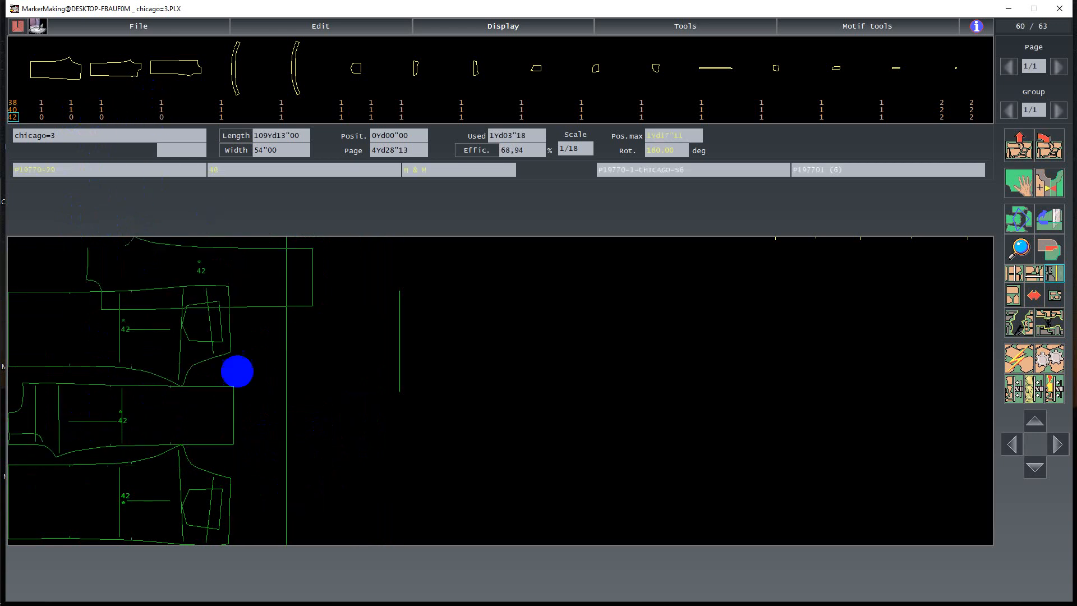
click(126, 353)
click(131, 340)
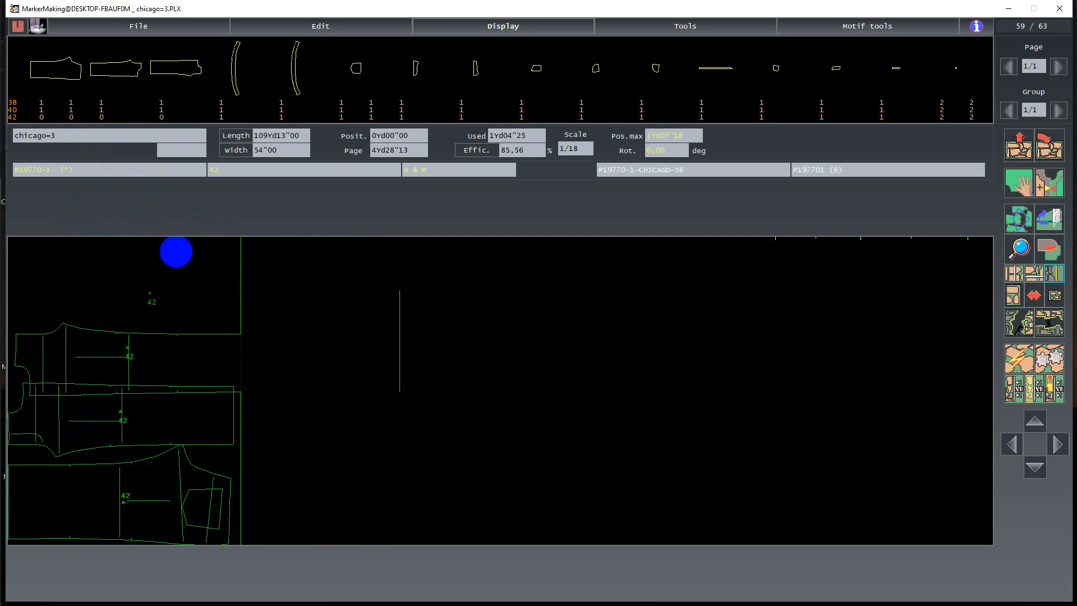
click(200, 181)
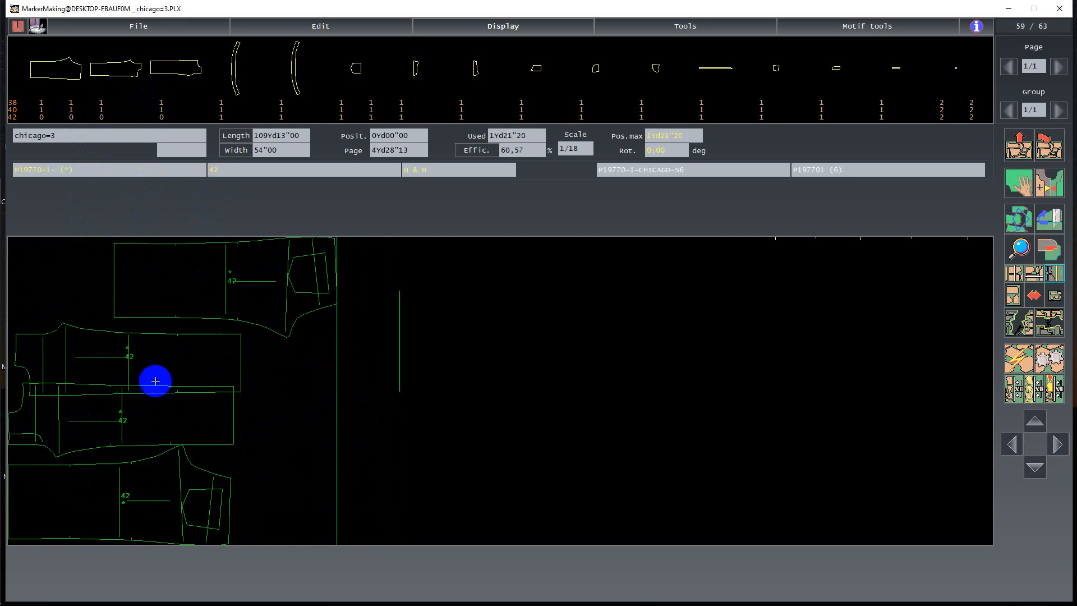
click(115, 361)
click(233, 310)
click(499, 246)
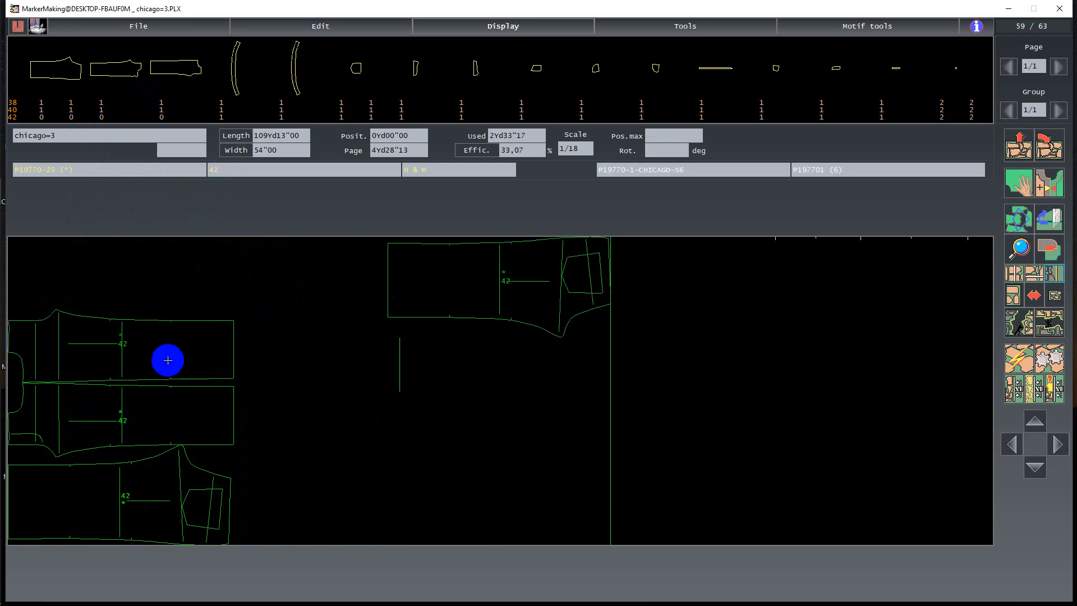
Step: Nest the second narrow leg panel against its mate at the marker's start and slide the upper wide panel back over it
click(130, 358)
click(413, 377)
click(309, 317)
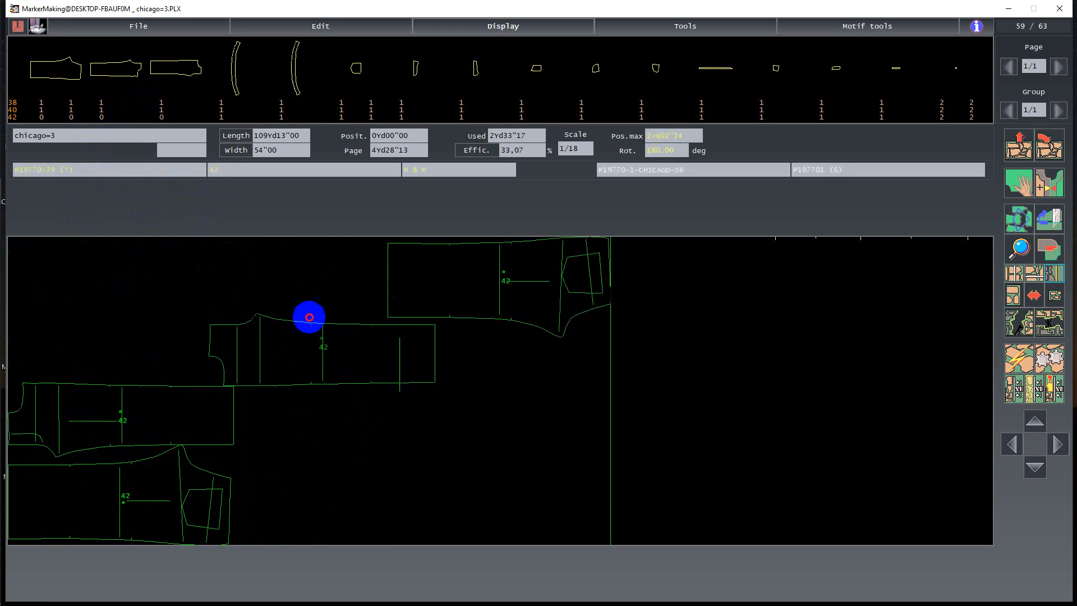
click(311, 317)
click(447, 279)
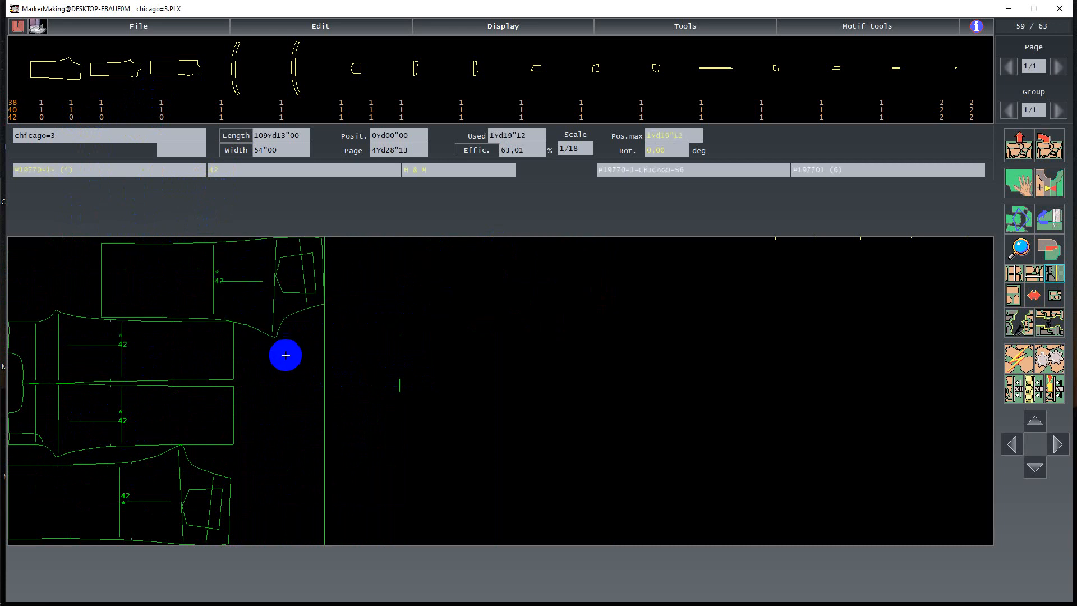
Step: Check the marker generalities and close them without changes
key(ctrl+g)
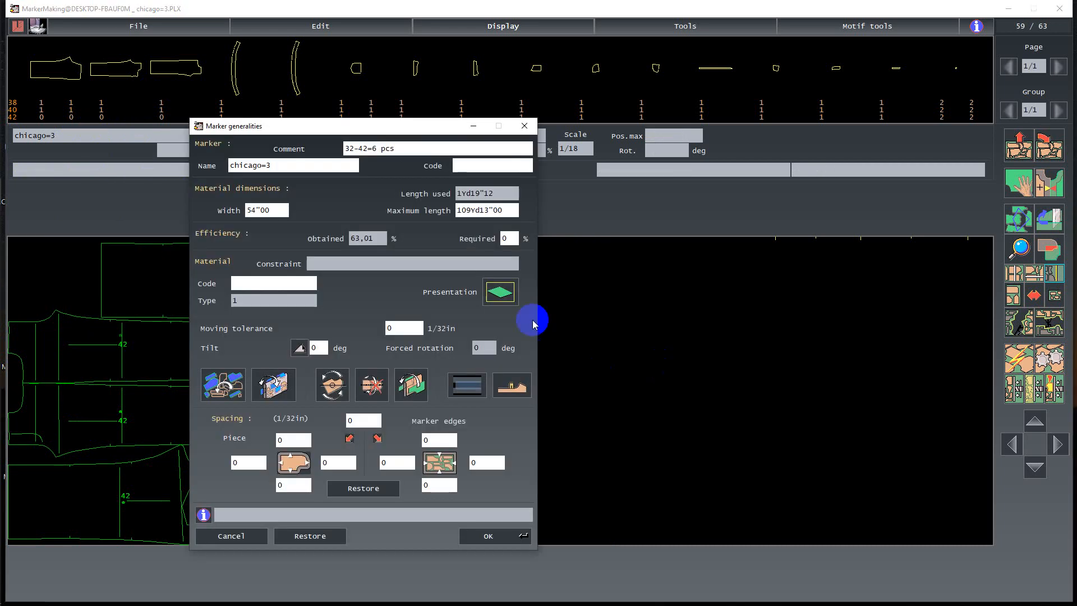
click(229, 537)
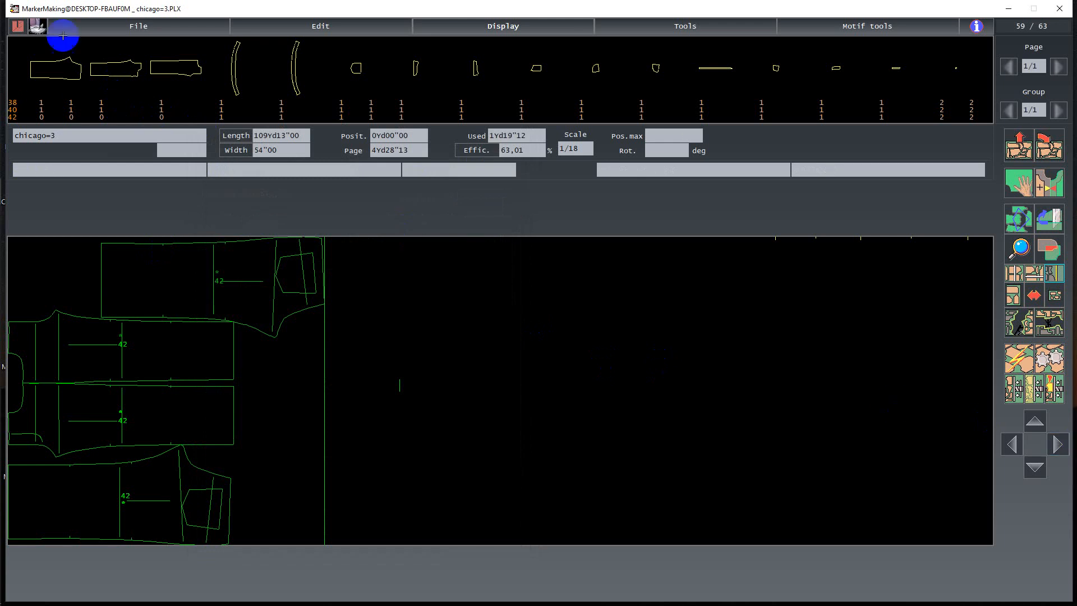
Step: Place the two curved size 42 waistband pieces side by side at the marker's starting edge
click(283, 115)
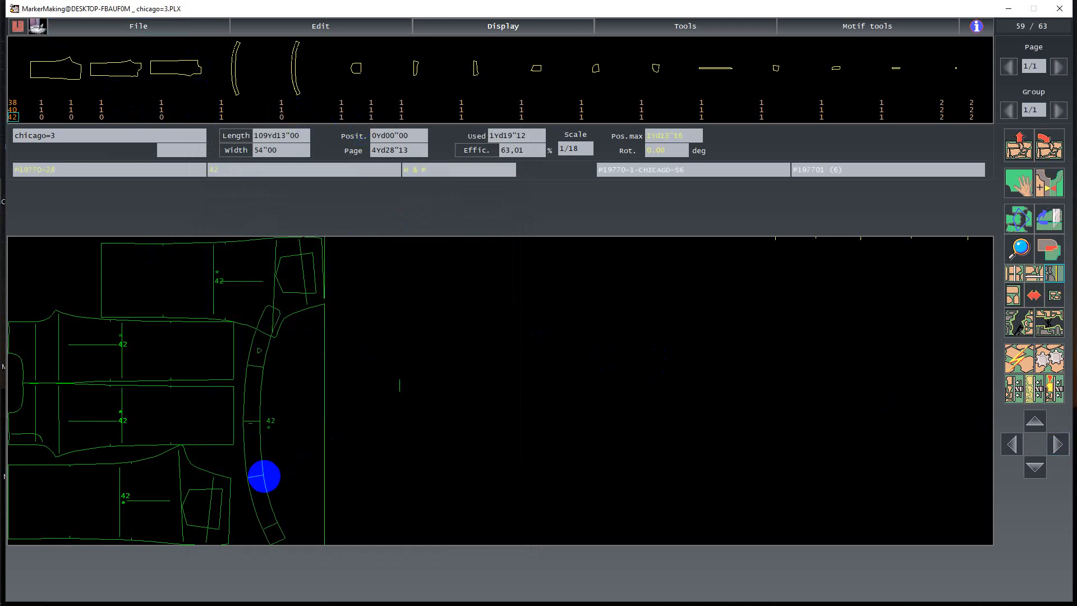
click(264, 476)
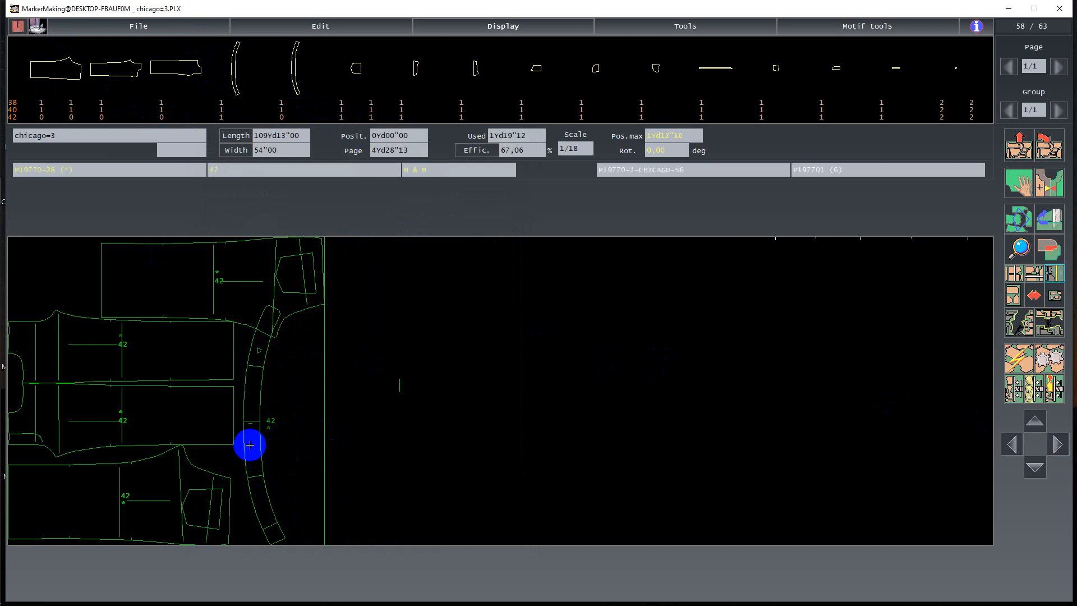
click(256, 444)
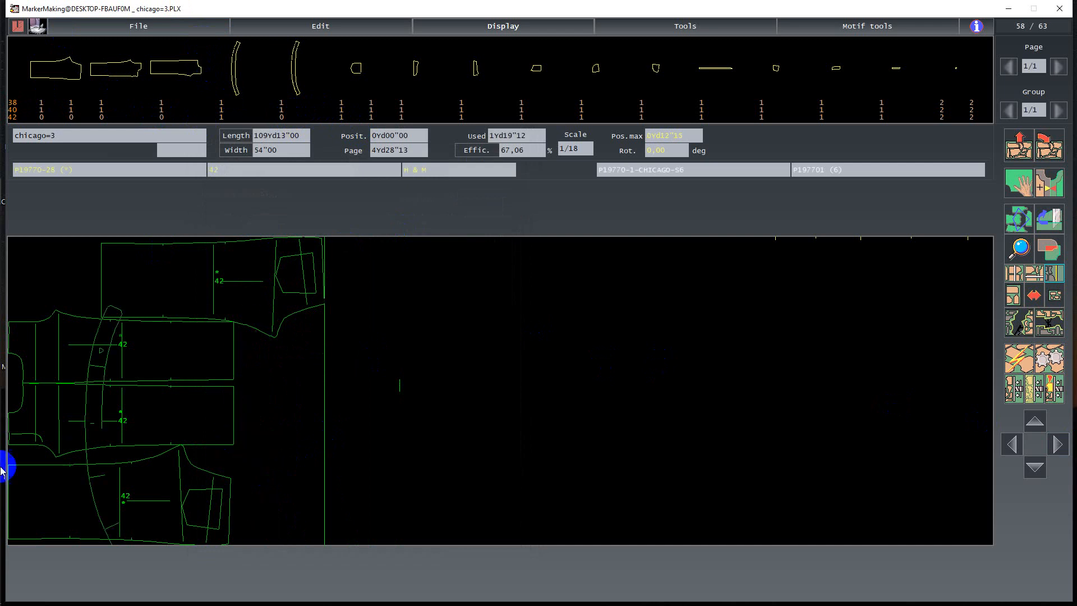
click(23, 457)
click(223, 110)
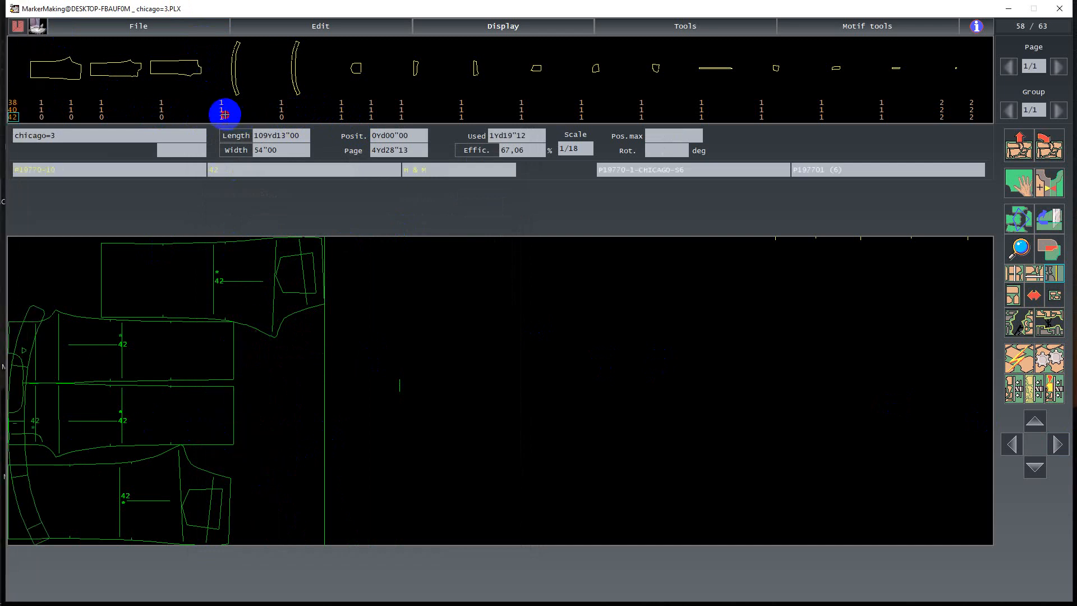
click(59, 591)
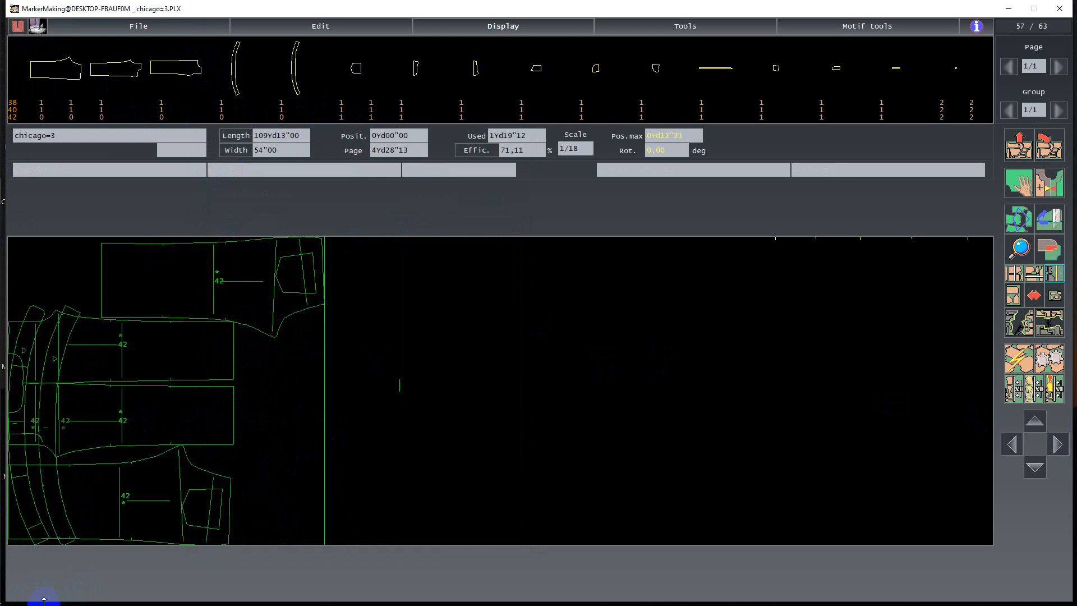
click(53, 461)
Step: Move the lower wide leg panel and both narrow leg panels to the right, clear of the waistbands
click(97, 483)
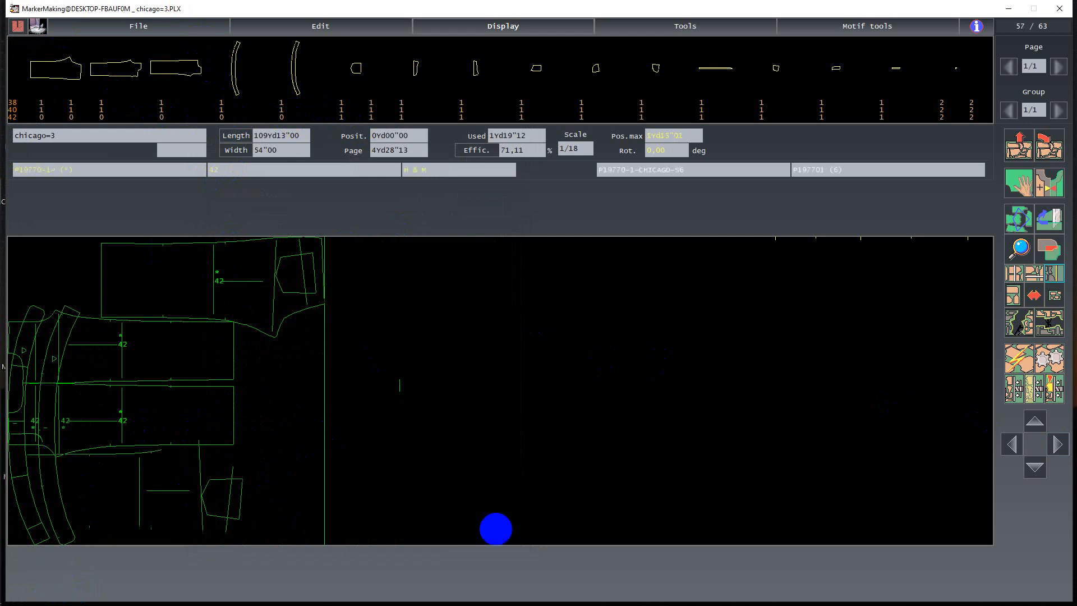
click(498, 527)
click(116, 418)
click(553, 415)
click(228, 357)
click(627, 318)
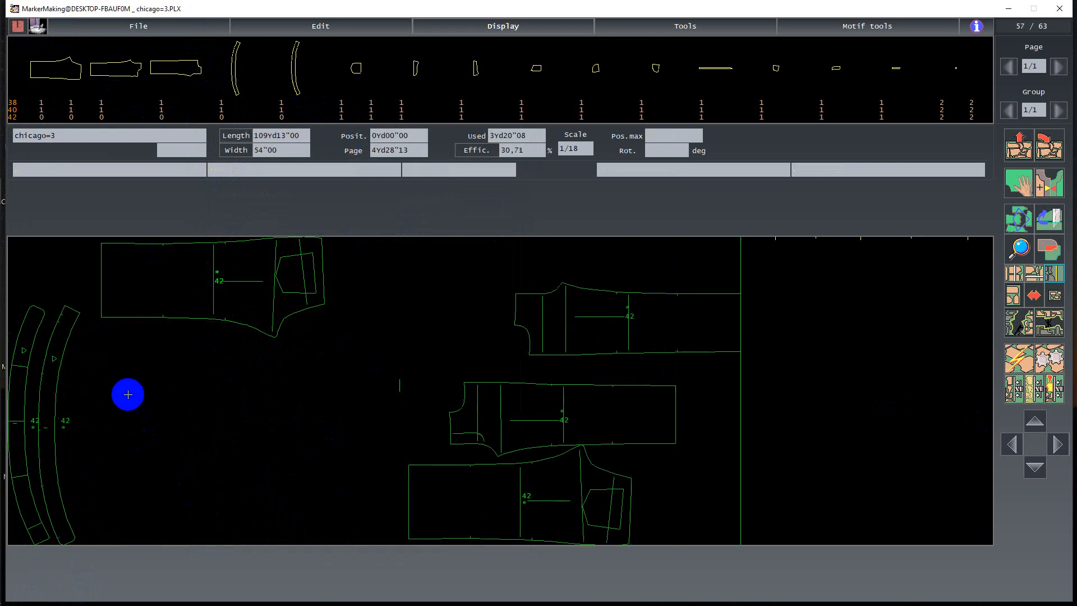
Step: Nest the second waistband against the first and set the lower wide and lower narrow leg panels close beside them
click(49, 422)
click(41, 429)
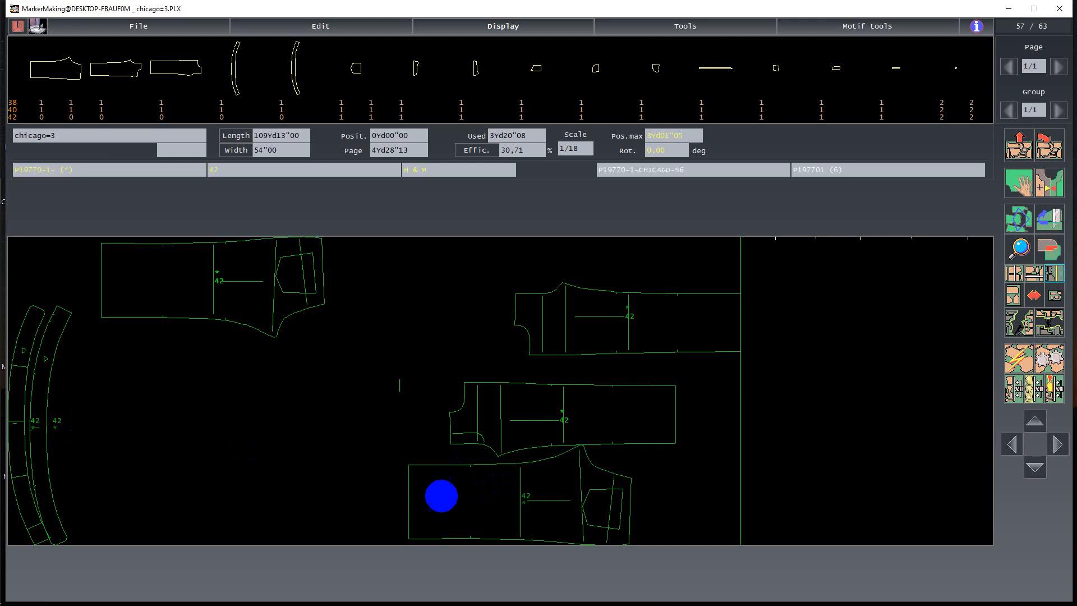
click(442, 498)
click(216, 495)
click(503, 409)
click(178, 422)
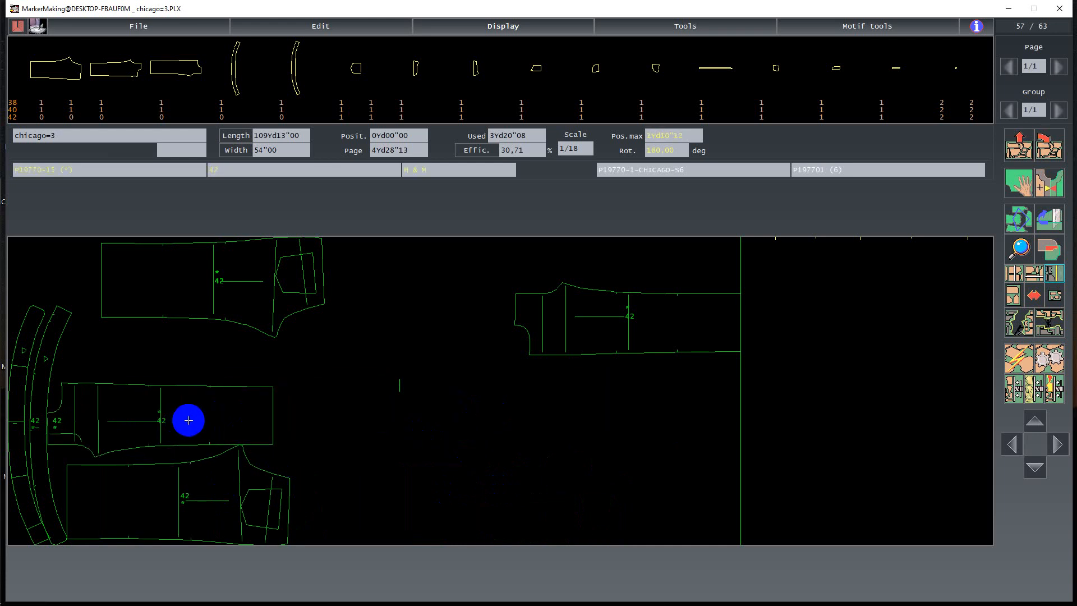
Step: Move the upper wide panel aside, nest the remaining narrow panel beside the waistbands, and slide the wide panel back above it
click(310, 290)
click(565, 330)
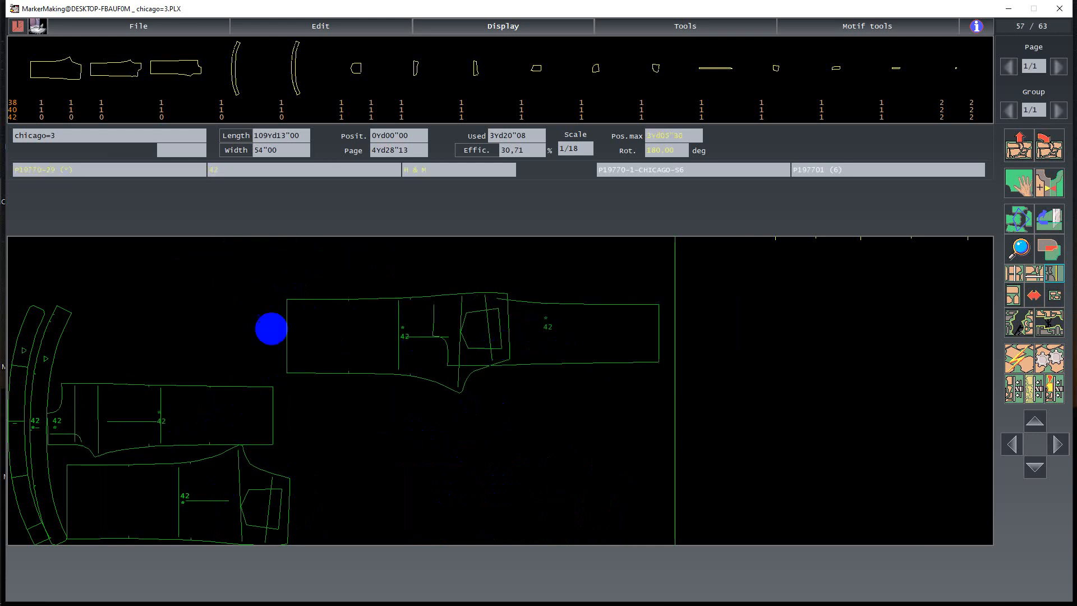
click(177, 333)
click(378, 337)
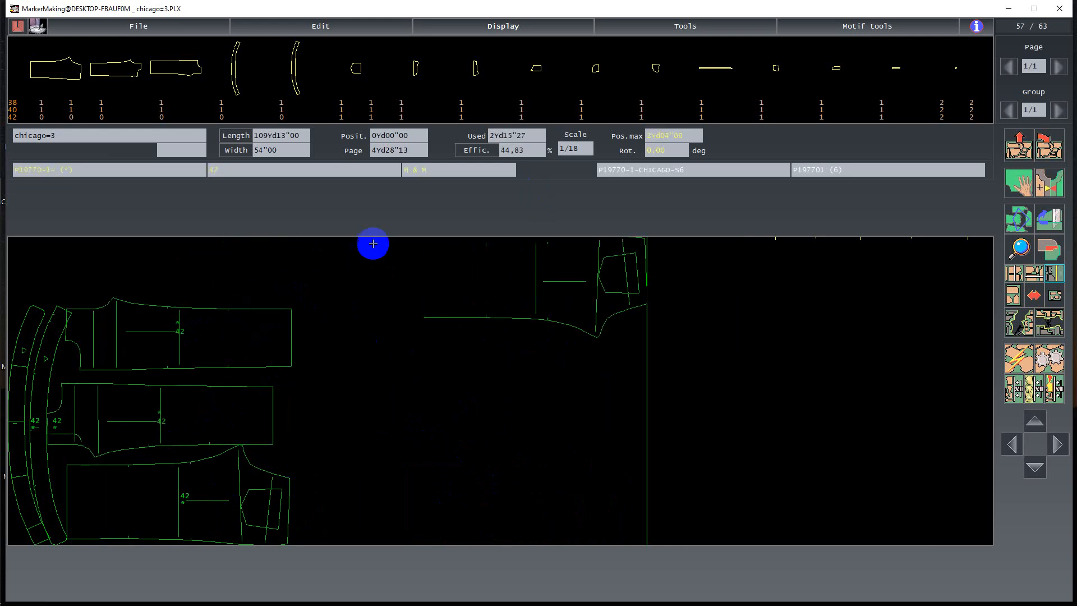
click(167, 342)
click(120, 360)
click(517, 278)
click(428, 285)
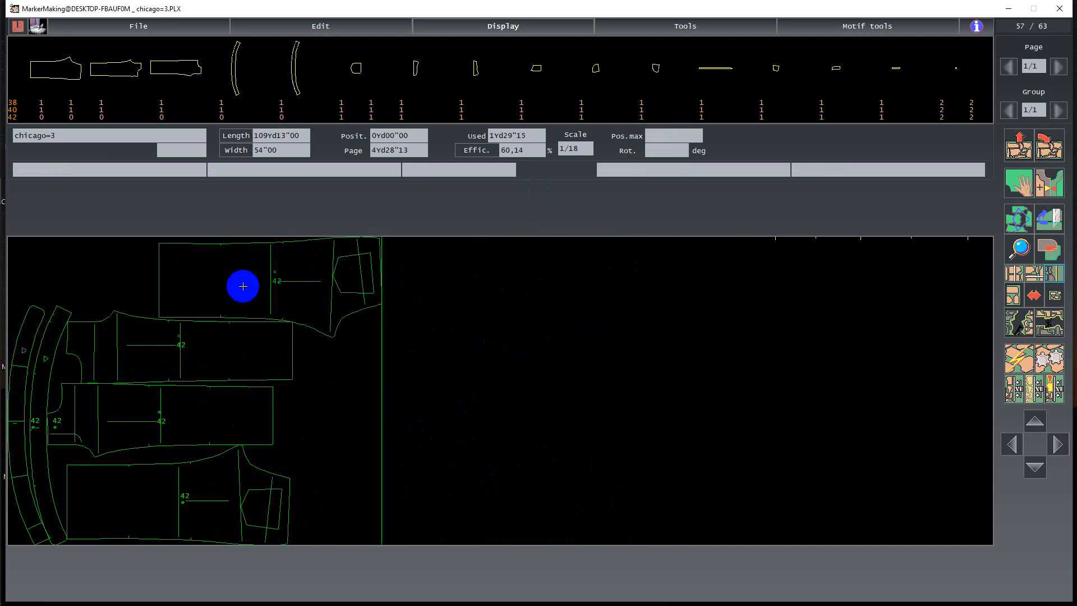
Step: Place the two small size 42 pocket-shaped pieces in the gap above the waistbands, beside the upper wide leg panel
drag(342, 115, 29, 275)
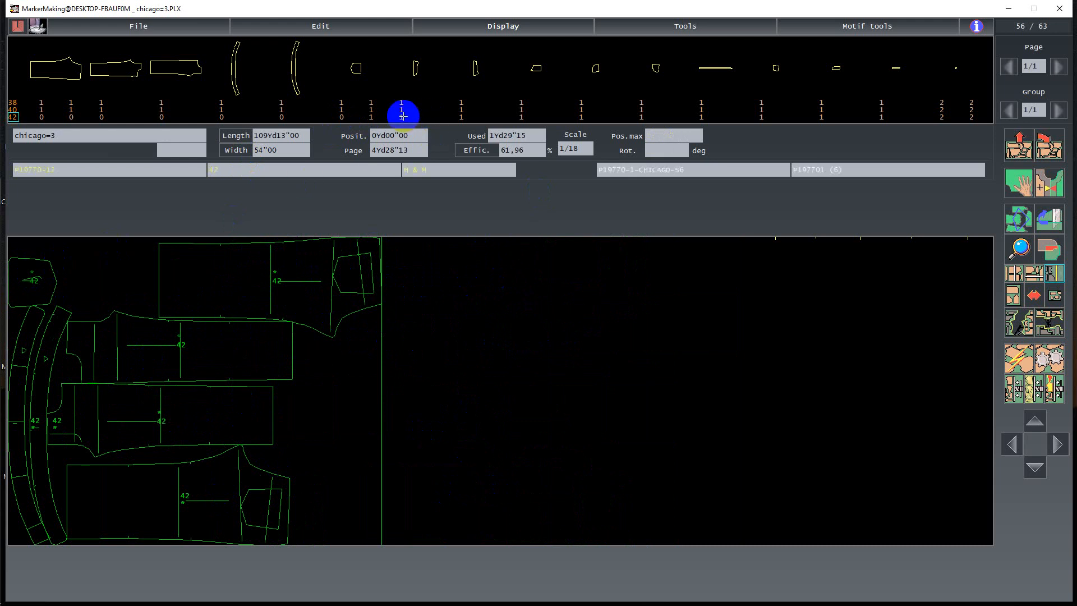
drag(371, 117, 77, 294)
key(space)
click(79, 296)
click(82, 287)
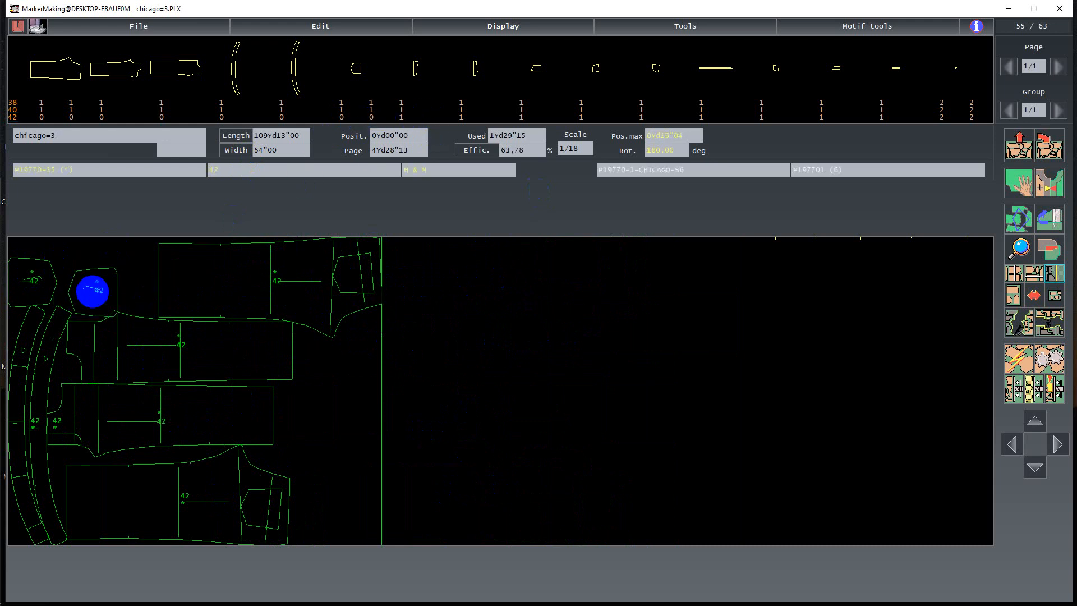
Step: Shift the second size 42 pocket-shaped piece closer to the first one above the waistbands
click(84, 288)
click(83, 288)
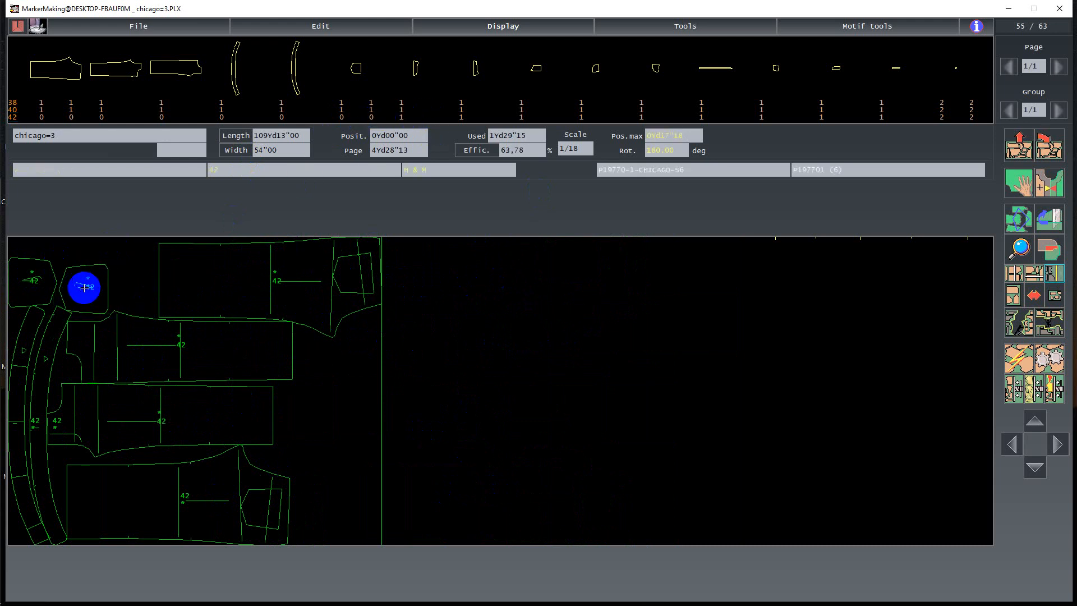
click(84, 287)
Step: Place the two short size 42 strips side by side in the gap beside the upper wide leg panel's hem
click(404, 109)
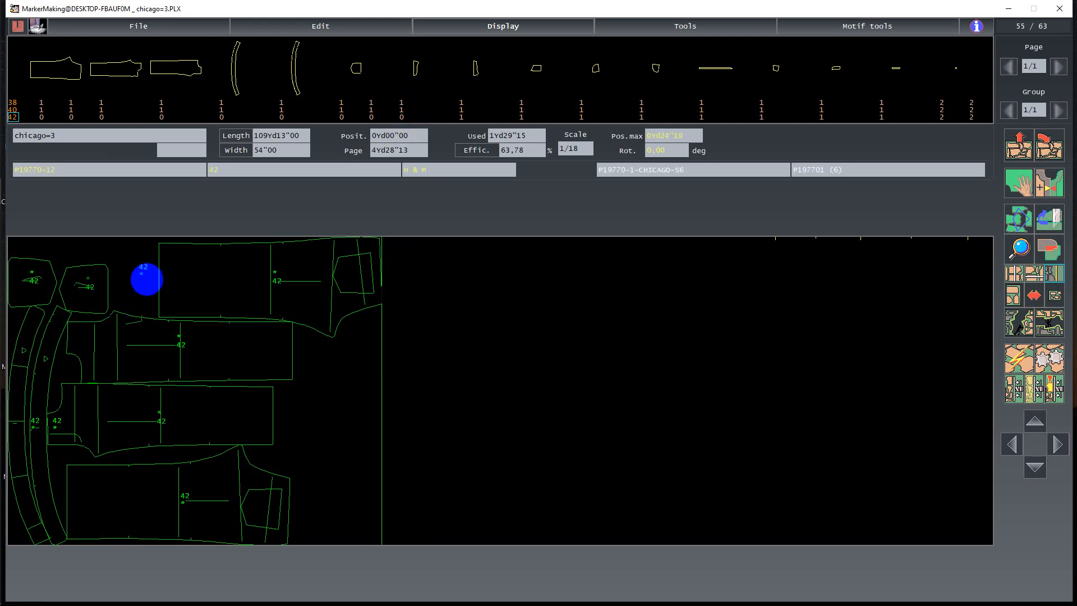
click(147, 283)
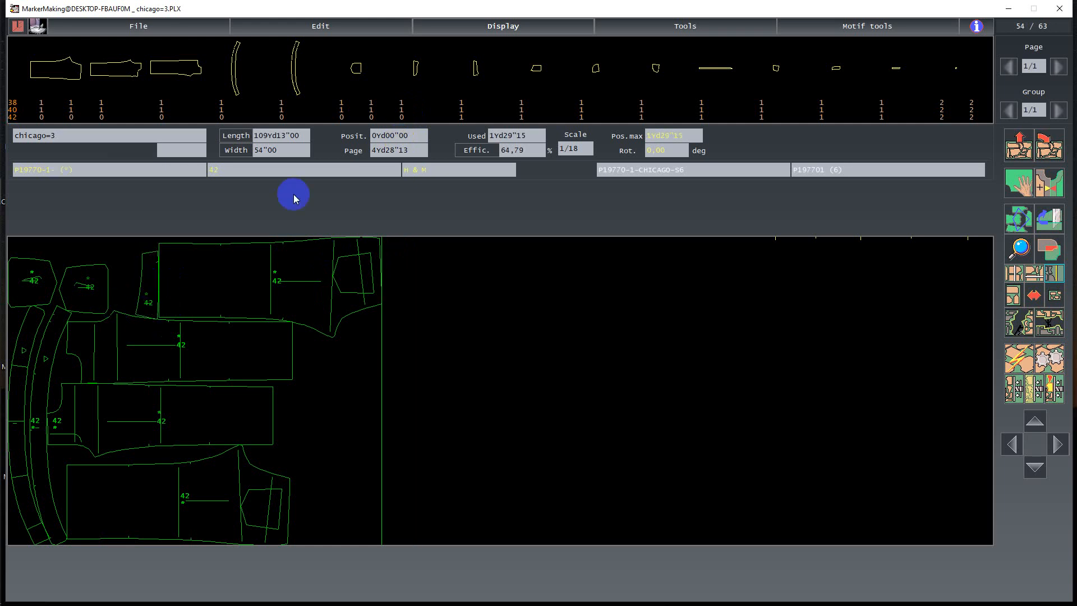
click(460, 112)
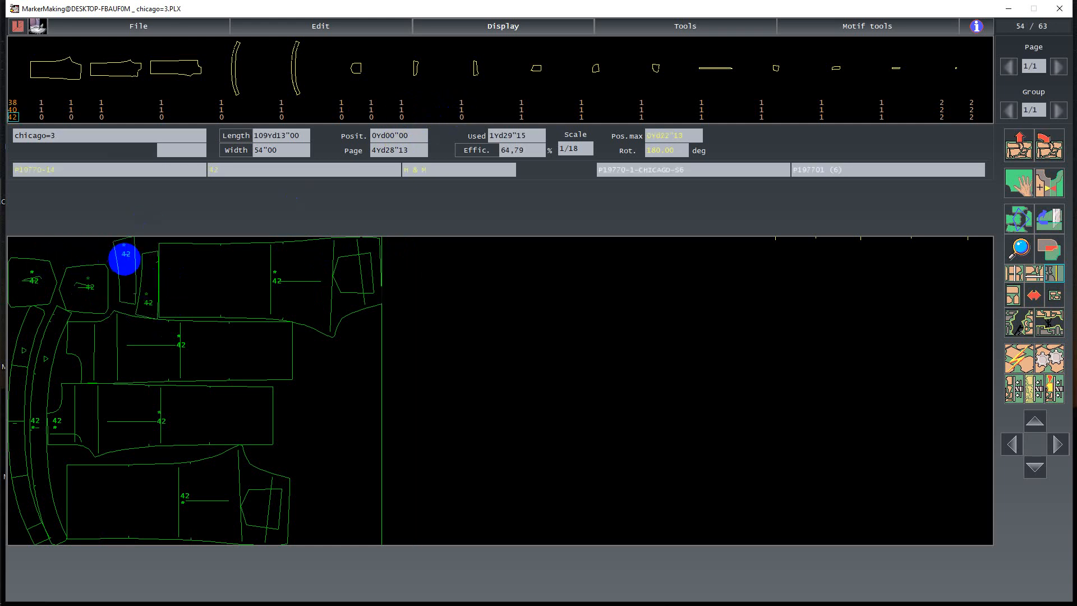
click(125, 257)
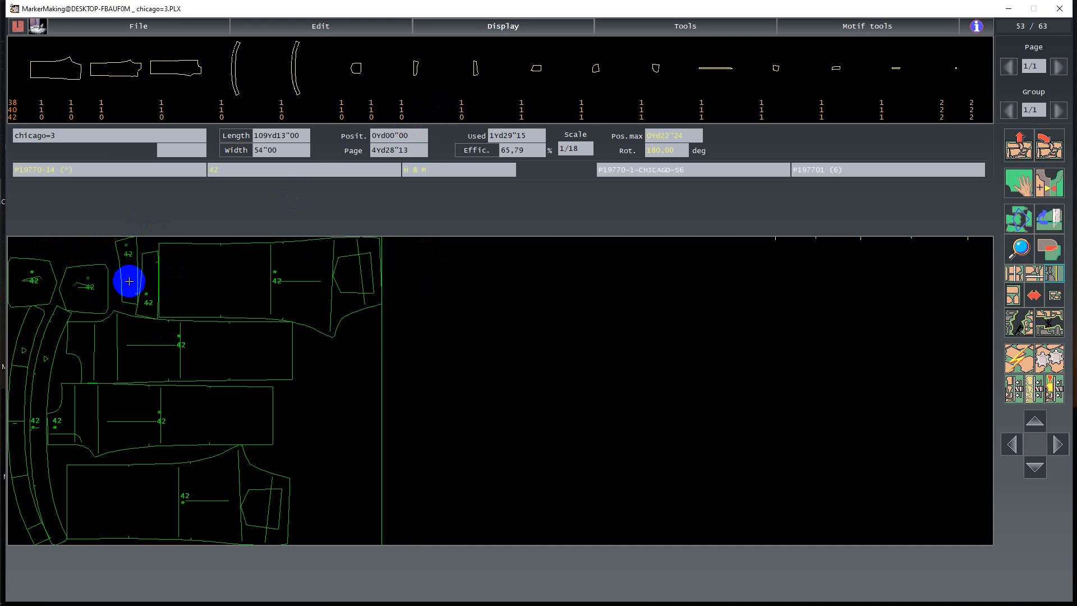
Step: Tighten the second pocket-shaped piece against the first and move the outer strip to the gap beyond the lower narrow leg panel
click(87, 289)
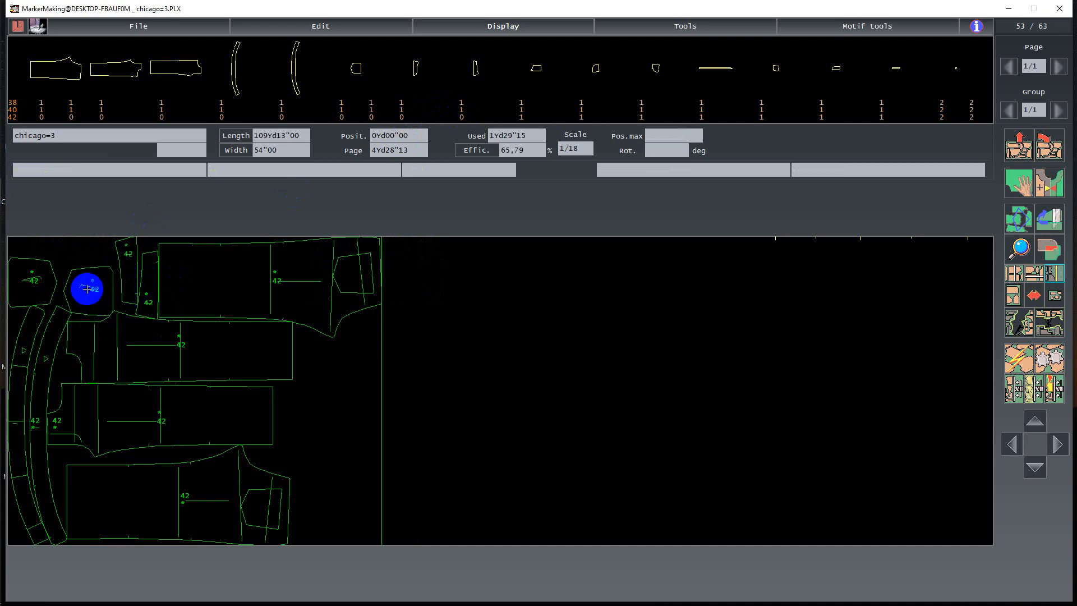
click(82, 288)
click(59, 285)
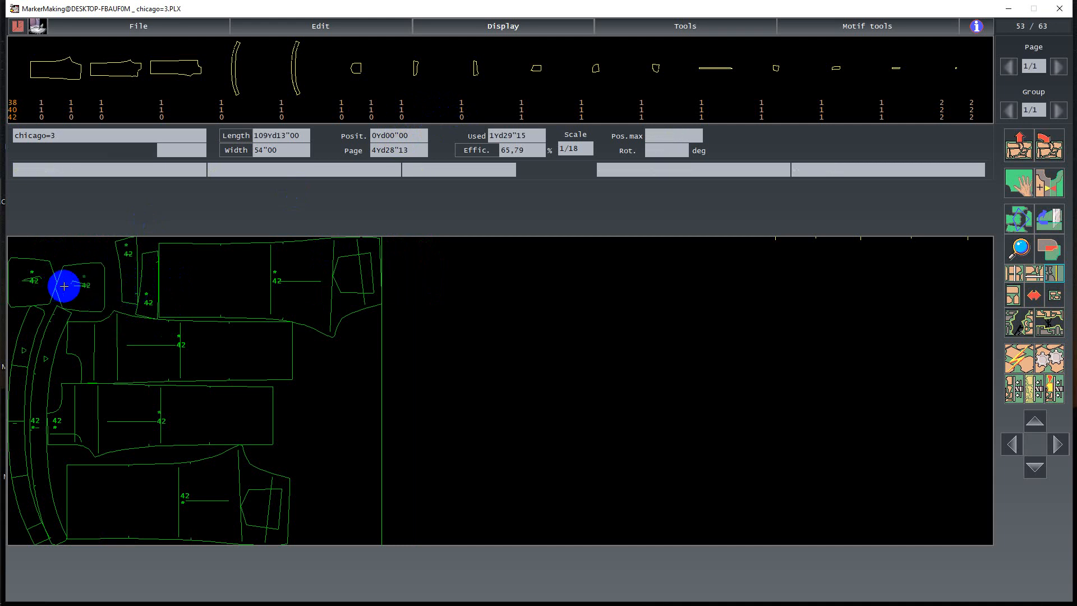
click(130, 269)
click(286, 428)
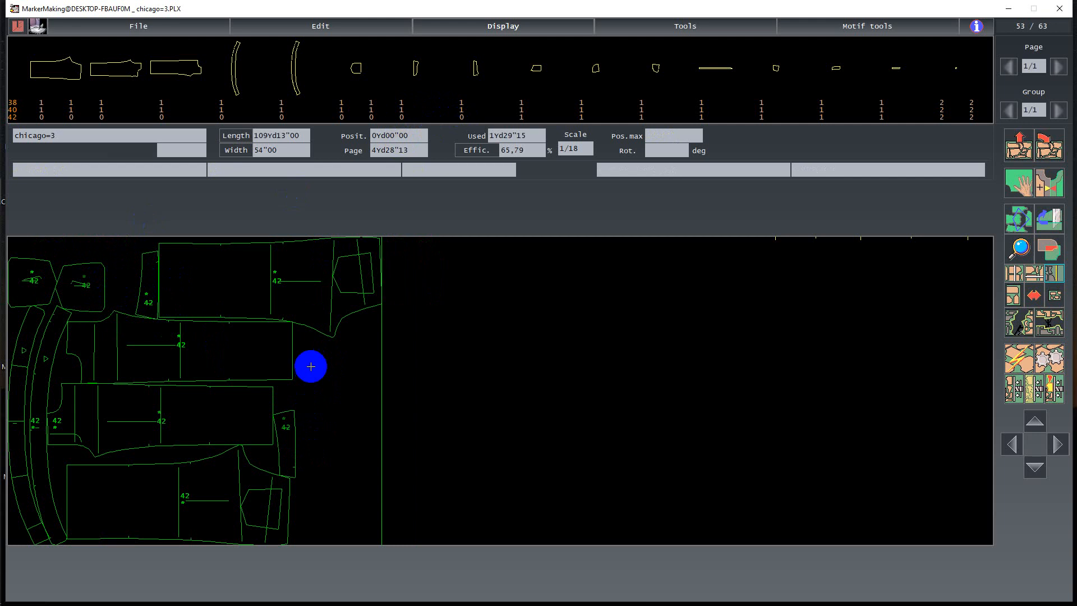
Step: Place one small size 42 piece between the pocket-shaped piece and the strip, and another at the marker's upper edge above the pocket-shaped pieces
click(581, 116)
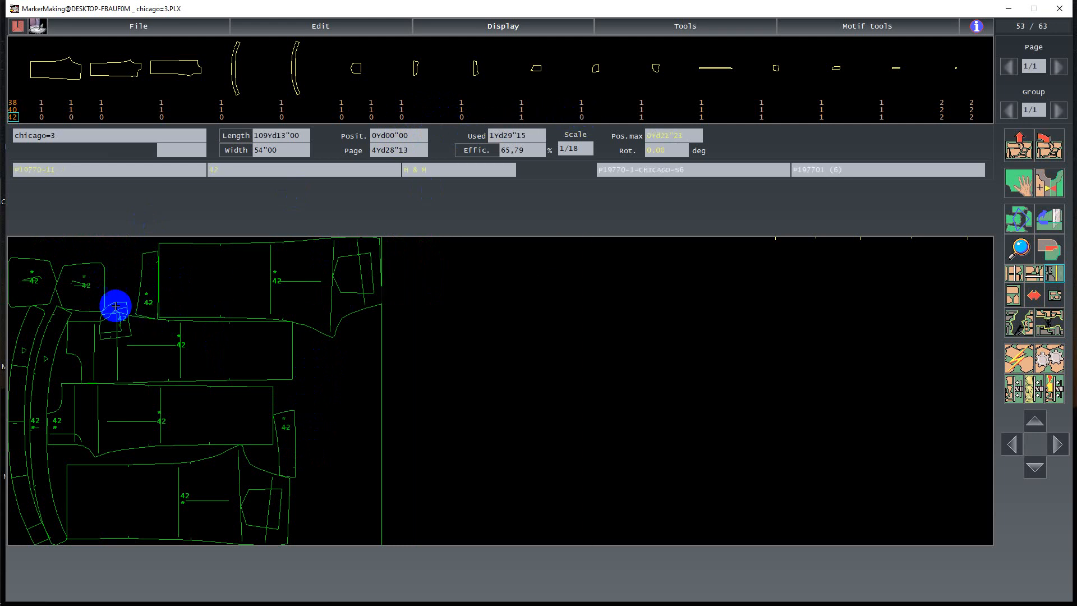
click(119, 287)
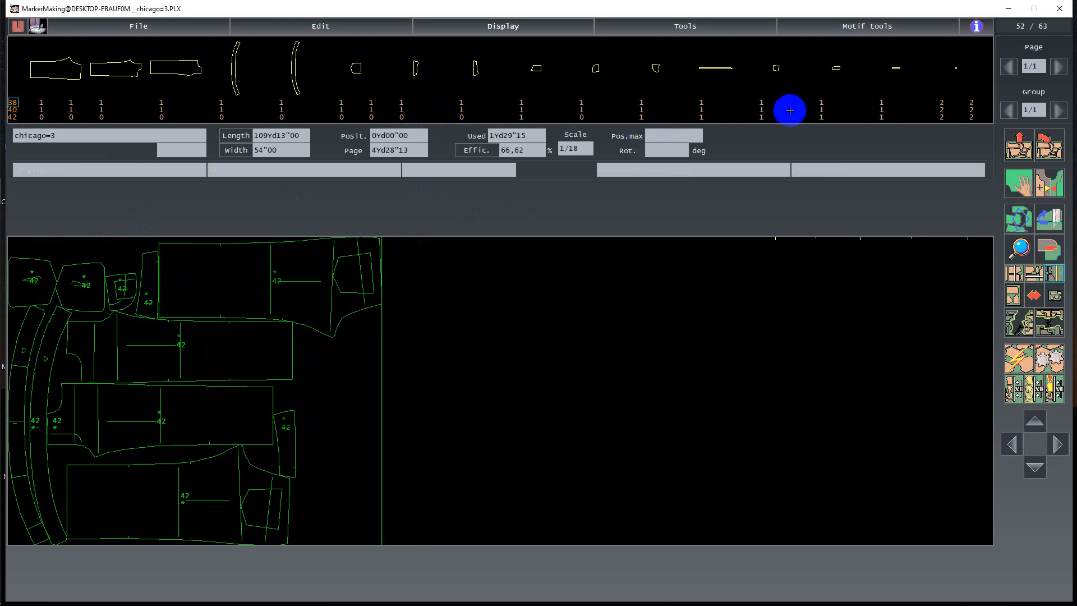
click(525, 115)
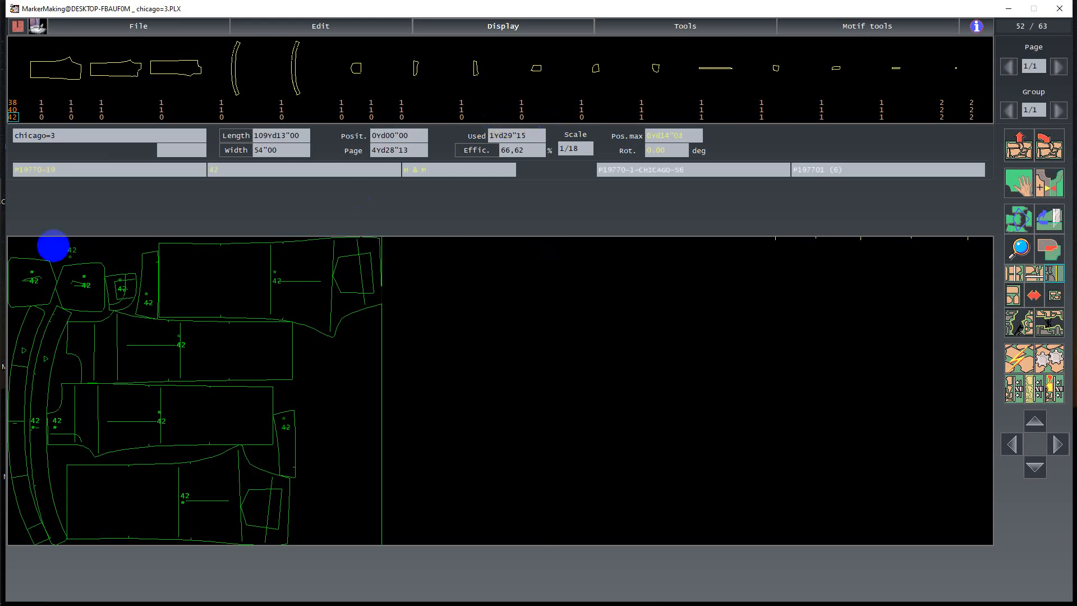
click(84, 209)
Step: Move the small piece near the strip up to the marker's edge and fit its size 42 counterpart into the space beneath it
click(94, 283)
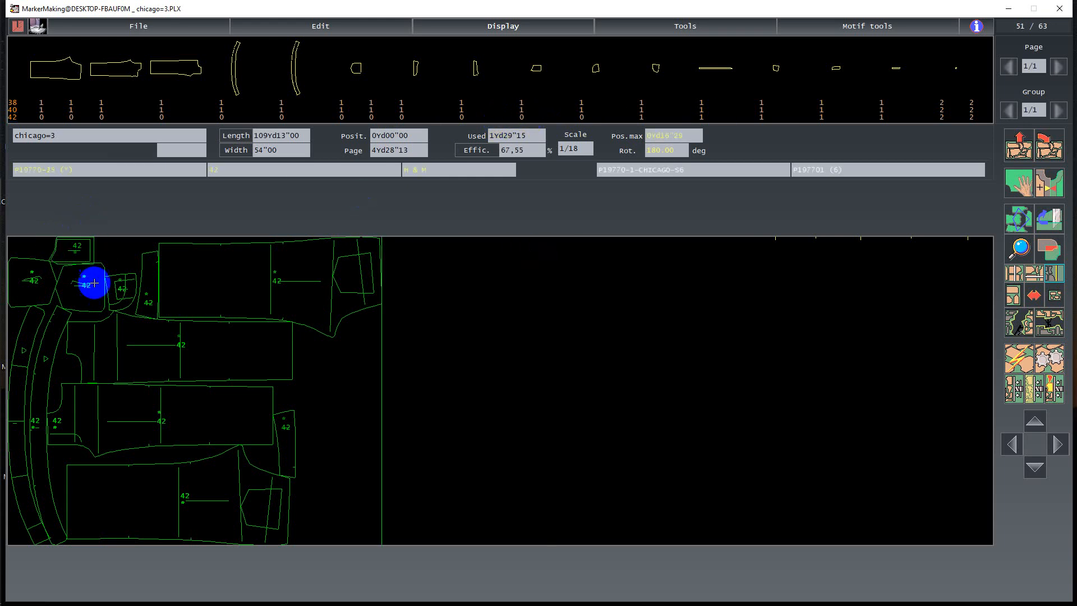
drag(114, 284, 135, 200)
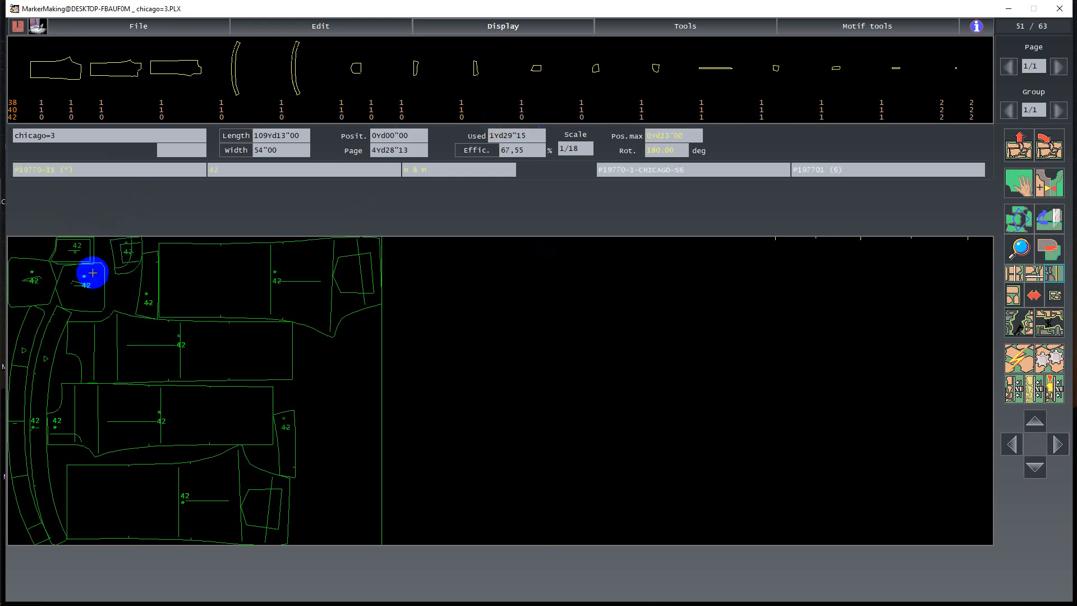
click(82, 286)
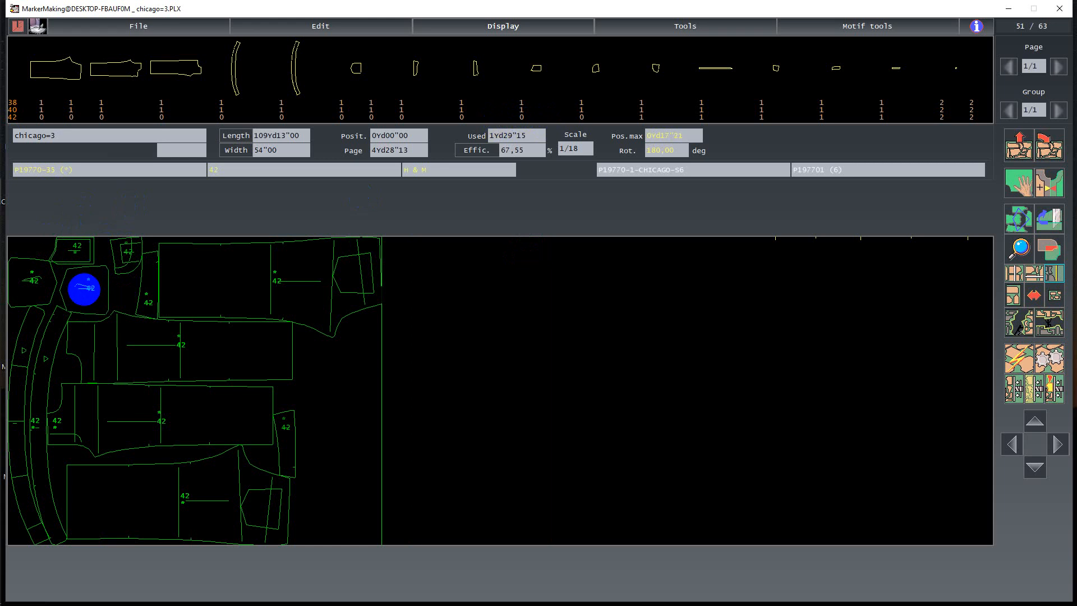
click(82, 251)
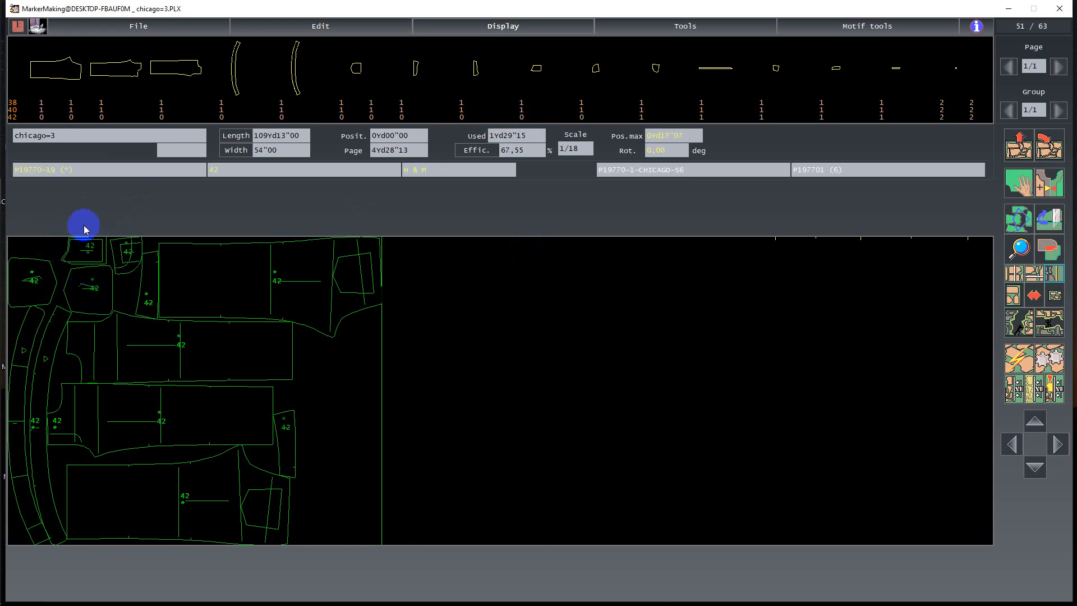
click(90, 284)
click(117, 260)
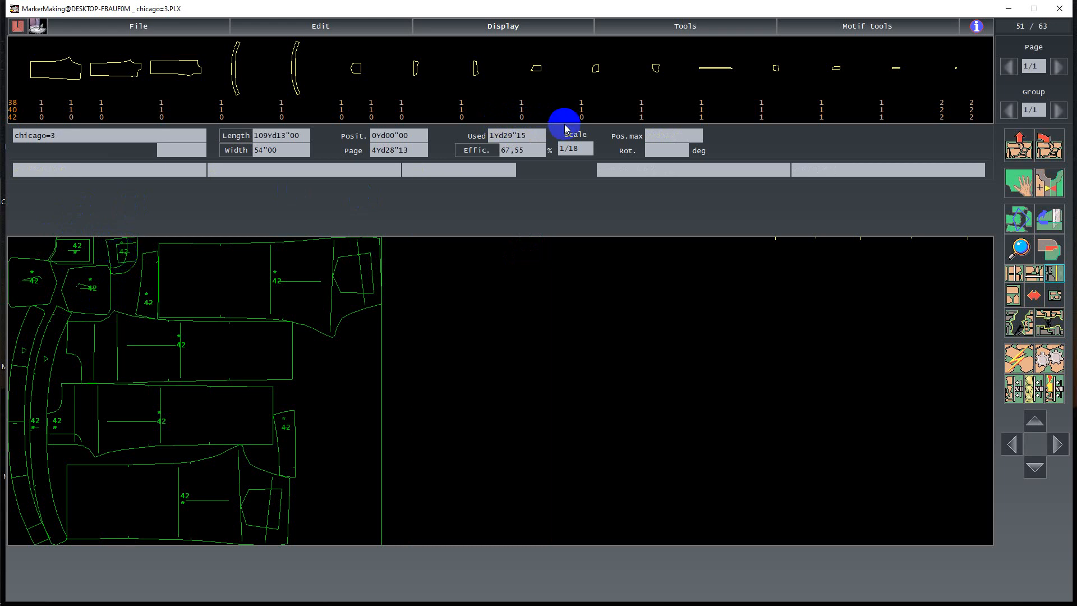
click(649, 116)
drag(39, 346, 131, 293)
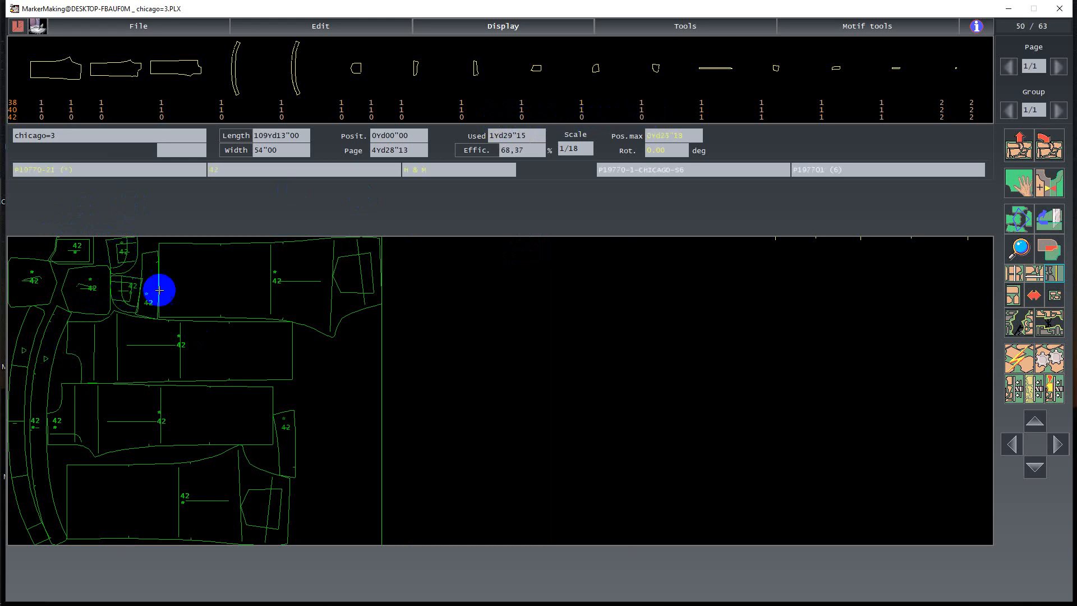
Step: Move the upper wide leg panel aside, nudge the adjacent strip clear of the small piece, and slide the panel back against it
click(274, 283)
click(485, 272)
click(147, 291)
click(139, 299)
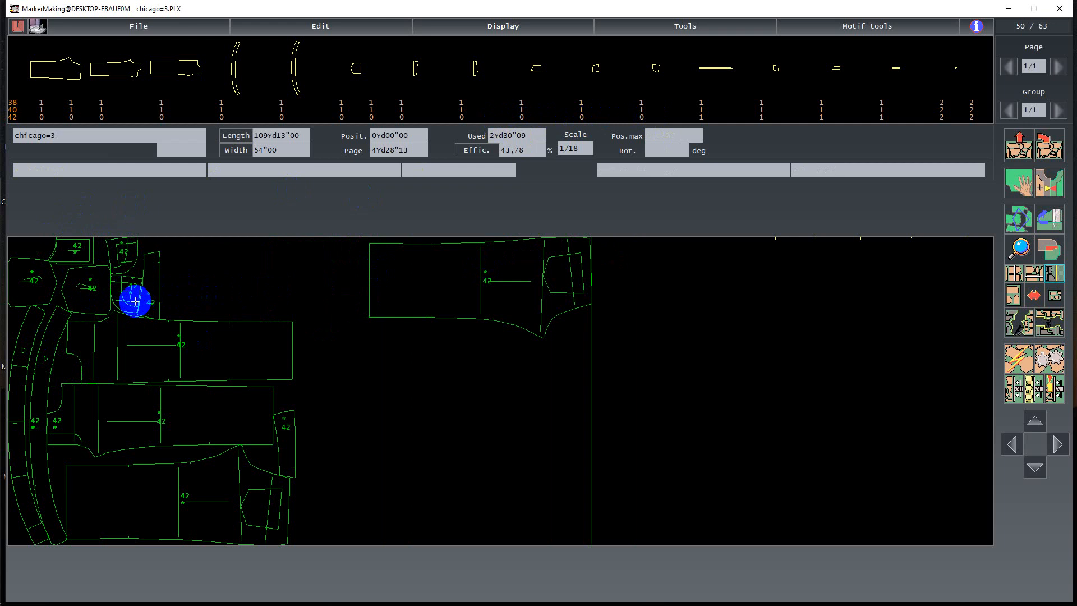
click(510, 295)
click(221, 291)
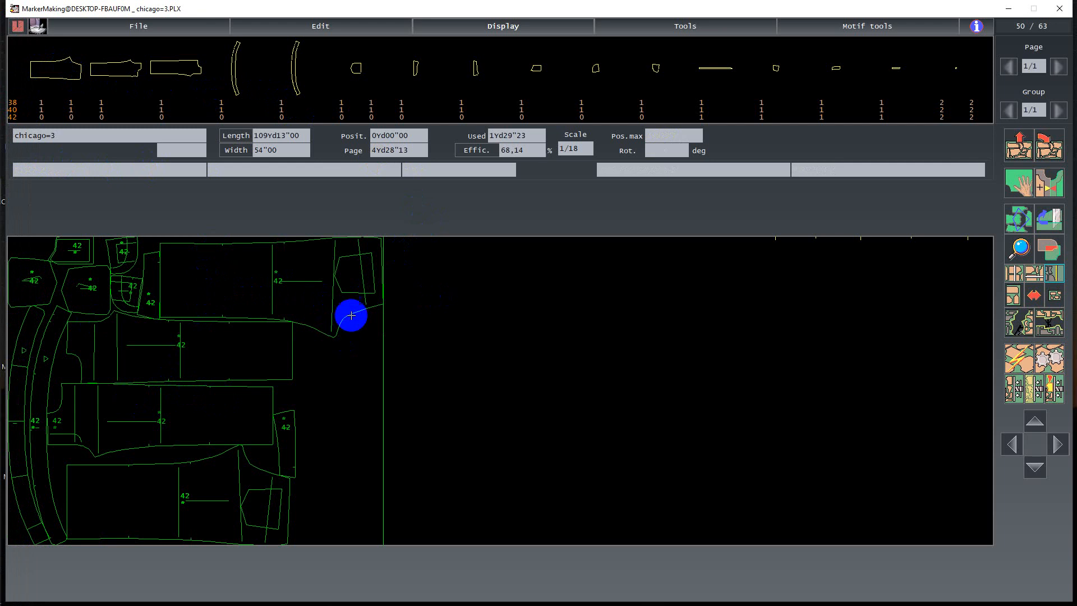
Step: Try out two small size 38 pieces and the long size 38 strip in the empty area of the marker
click(525, 101)
click(786, 391)
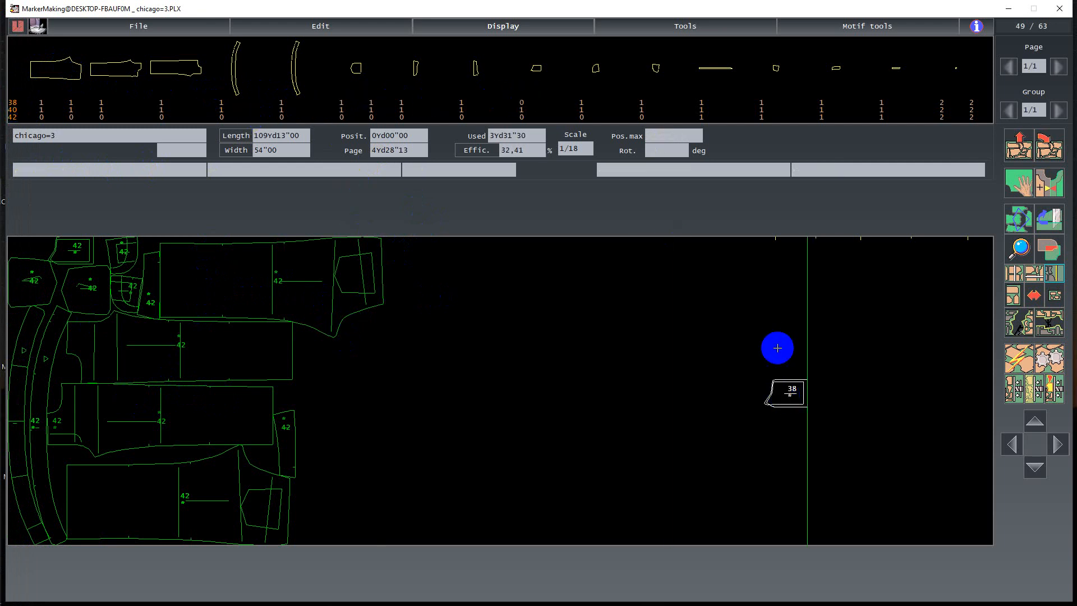
drag(796, 385, 729, 356)
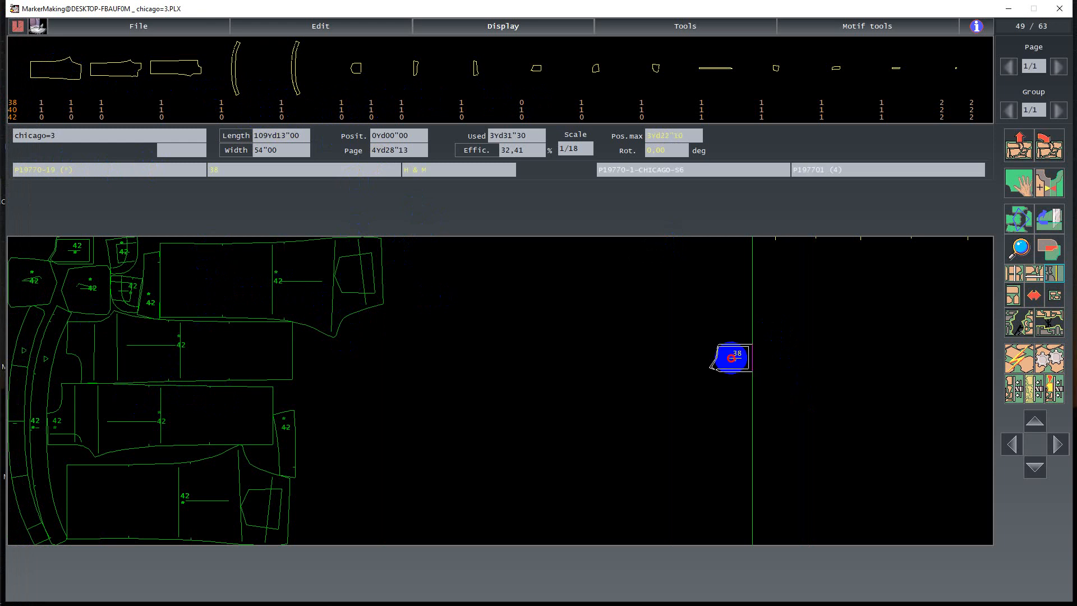
mouse_move(804, 96)
mouse_down()
mouse_move(825, 101)
mouse_move(746, 345)
mouse_up()
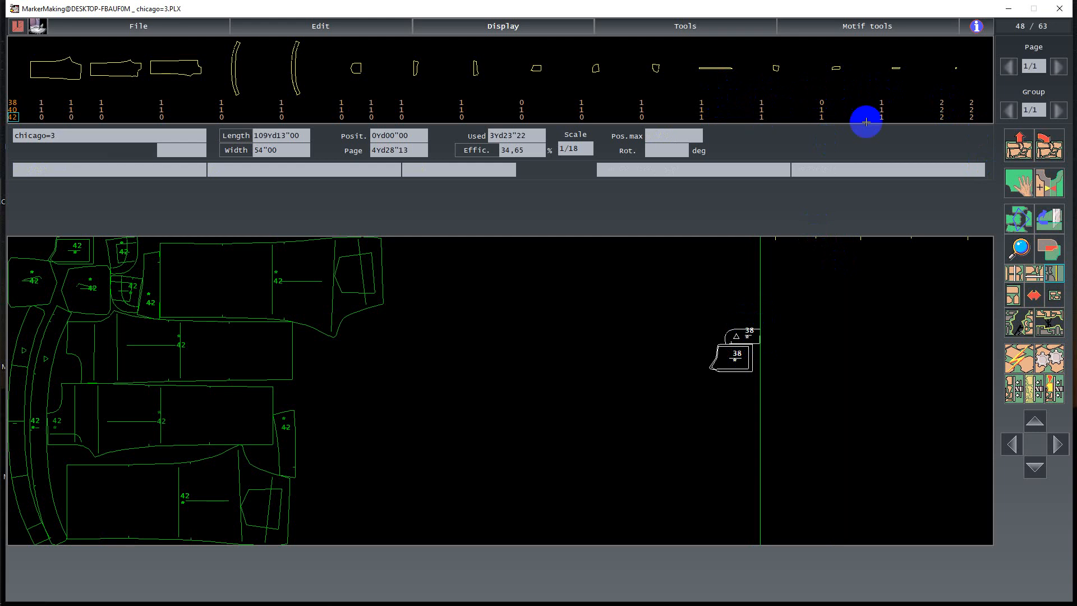
mouse_move(699, 102)
mouse_down()
mouse_move(637, 137)
mouse_move(193, 197)
mouse_move(185, 150)
mouse_move(275, 583)
mouse_move(144, 440)
mouse_move(125, 452)
mouse_move(640, 447)
mouse_move(766, 349)
mouse_move(752, 303)
mouse_up()
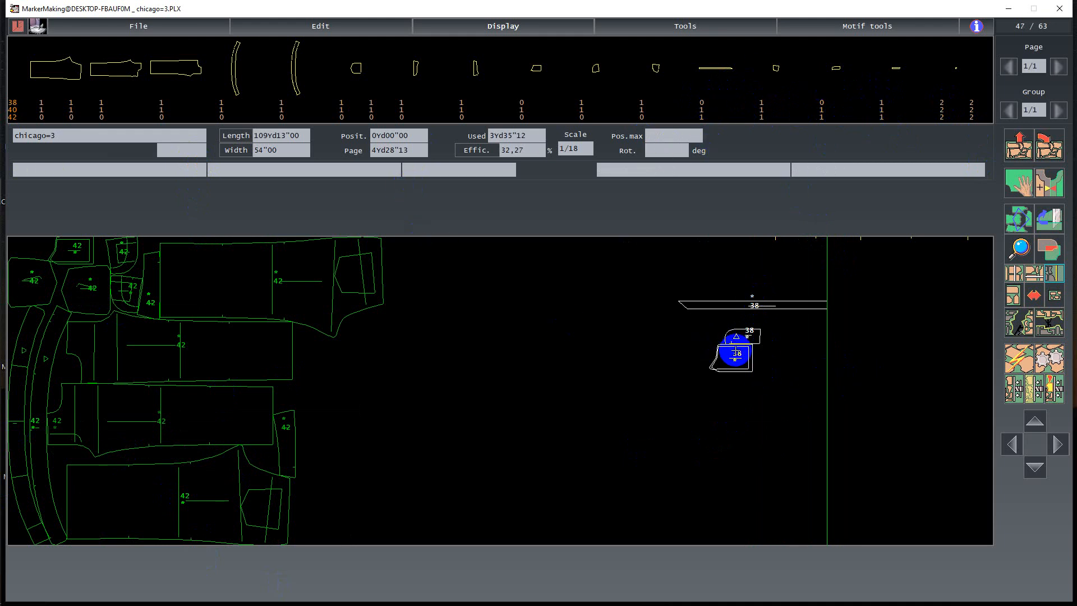
click(733, 305)
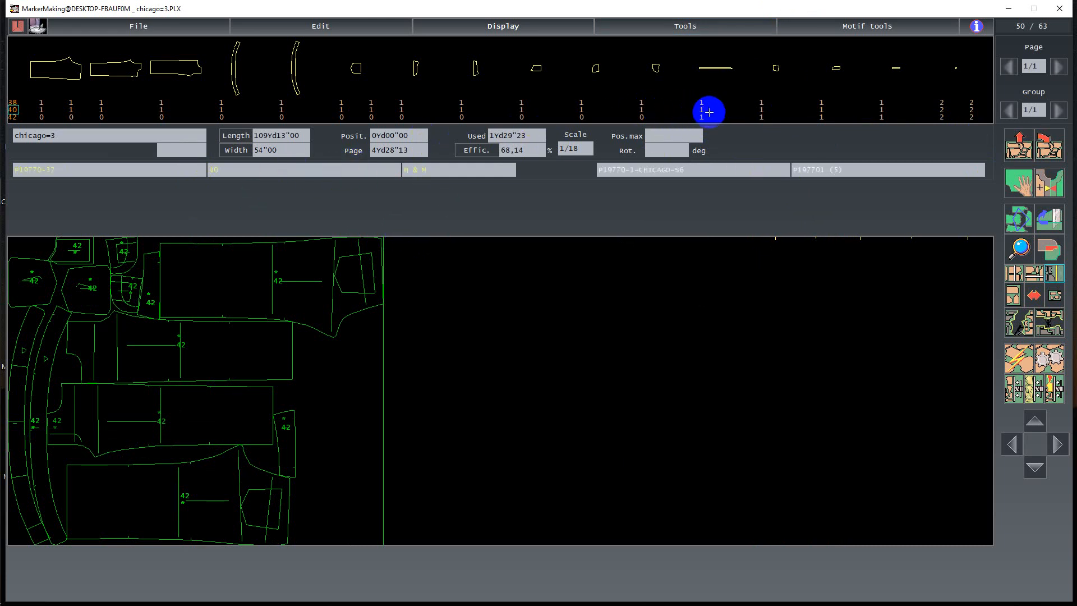
Step: Place the small size 42 piece in the notch between the waistbands and the upper narrow leg panel
click(760, 108)
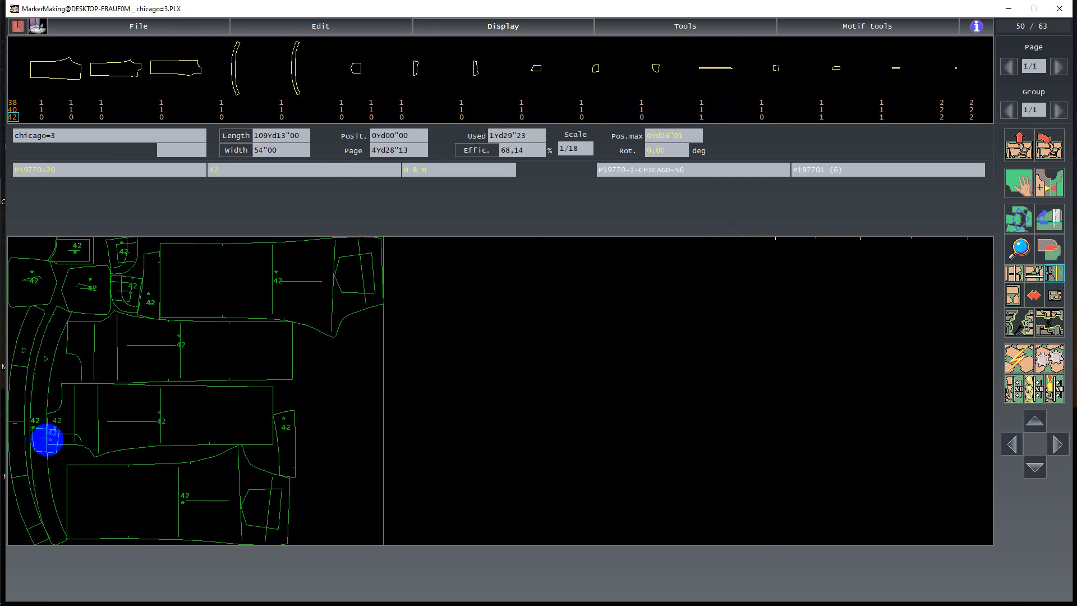
click(93, 361)
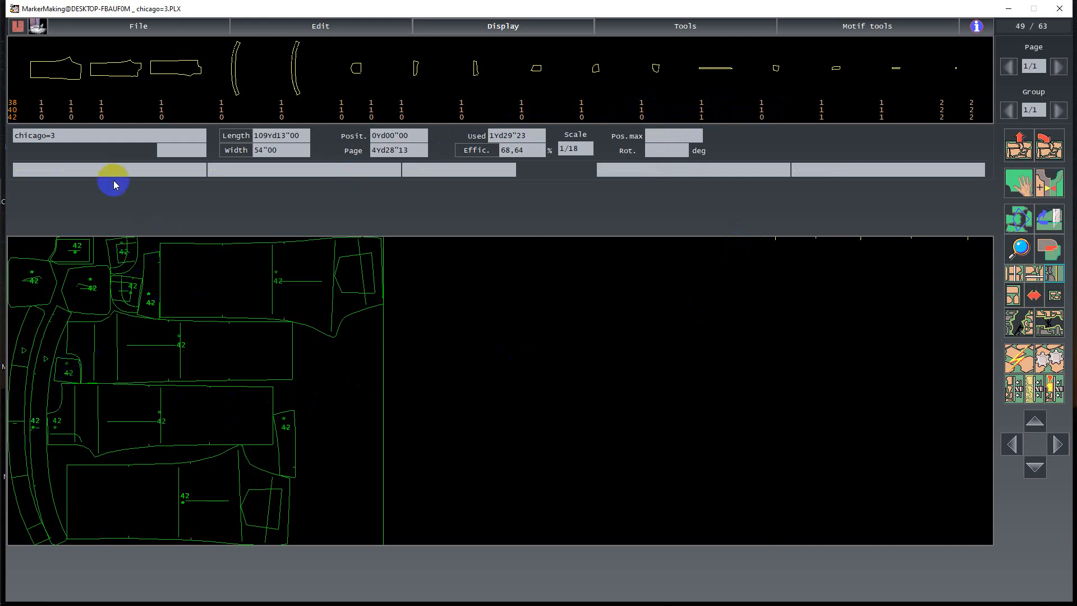
Step: Place the two wide size 40 leg panels, rotated 180 degrees, against the waist ends of the size 42 wide panels
click(71, 109)
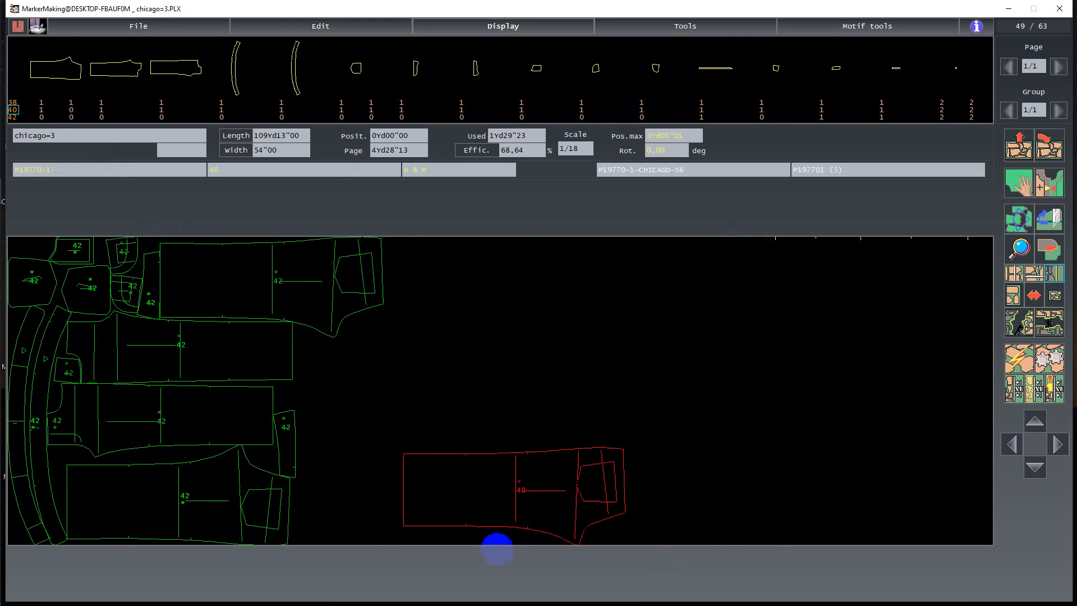
click(431, 510)
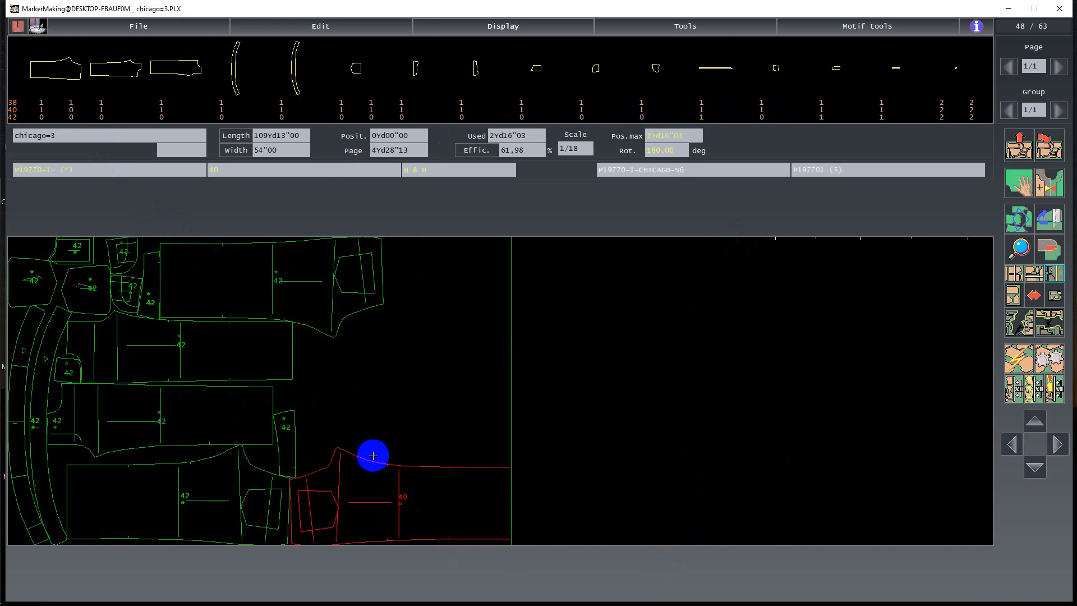
click(38, 103)
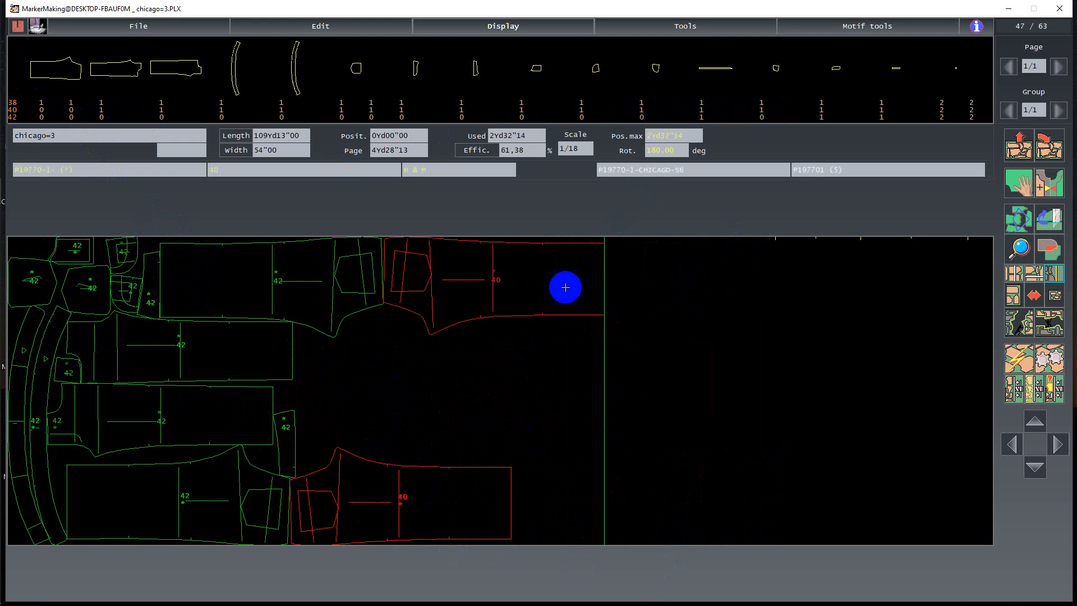
Step: Try the upper size 40 wide panel in the middle above a newly placed narrow panel, and return it to the marker's upper edge
click(387, 369)
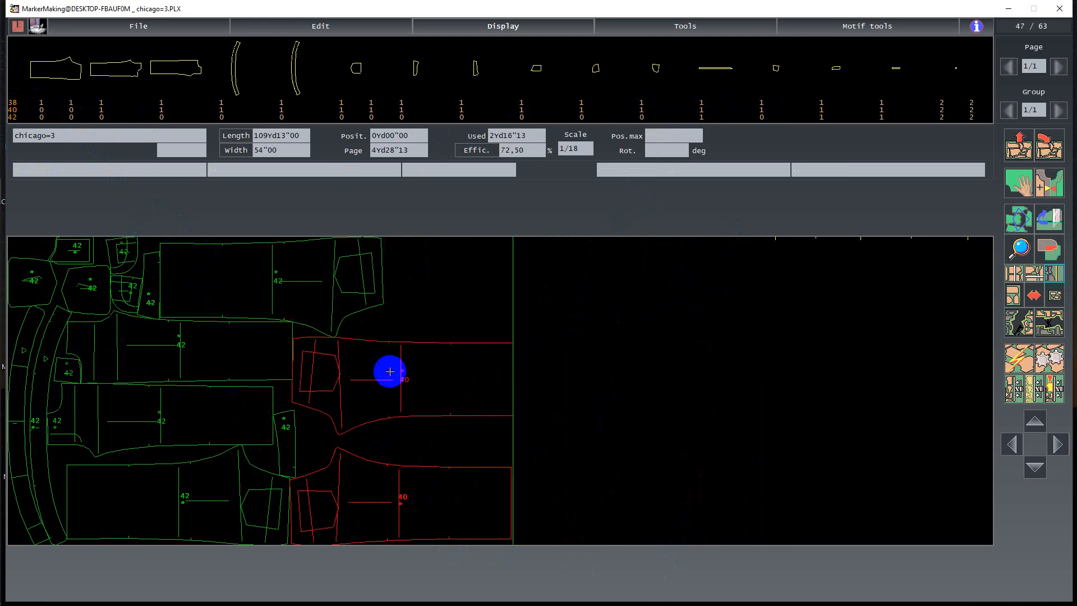
click(102, 108)
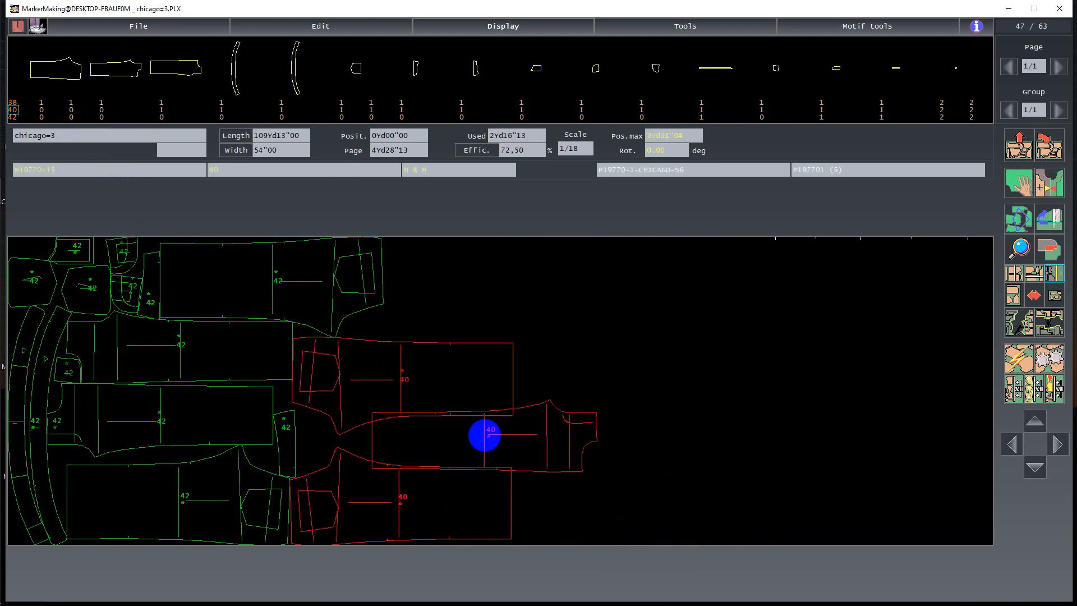
click(486, 250)
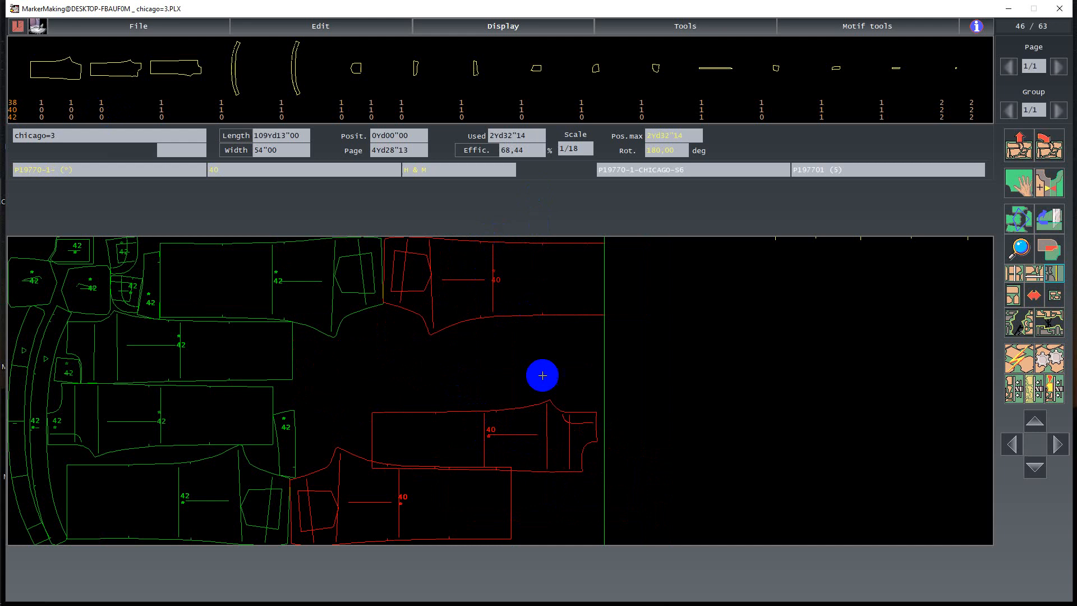
Step: Nest the size 40 narrow leg panel under the upper wide panel and place the second size 40 narrow panel directly below it
click(470, 424)
right_click(416, 416)
right_click(465, 361)
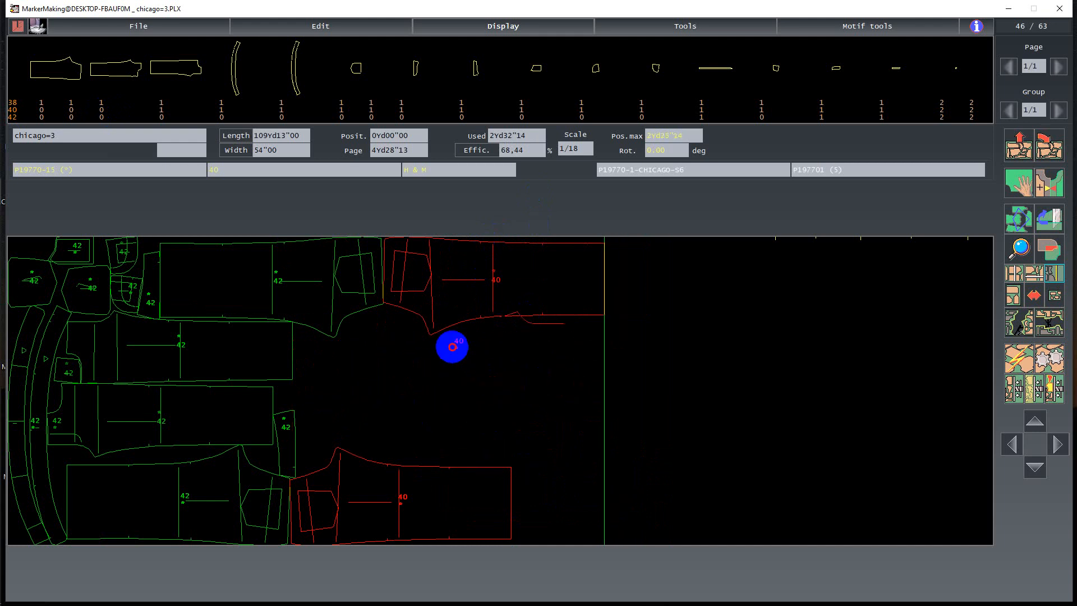
click(450, 349)
click(159, 106)
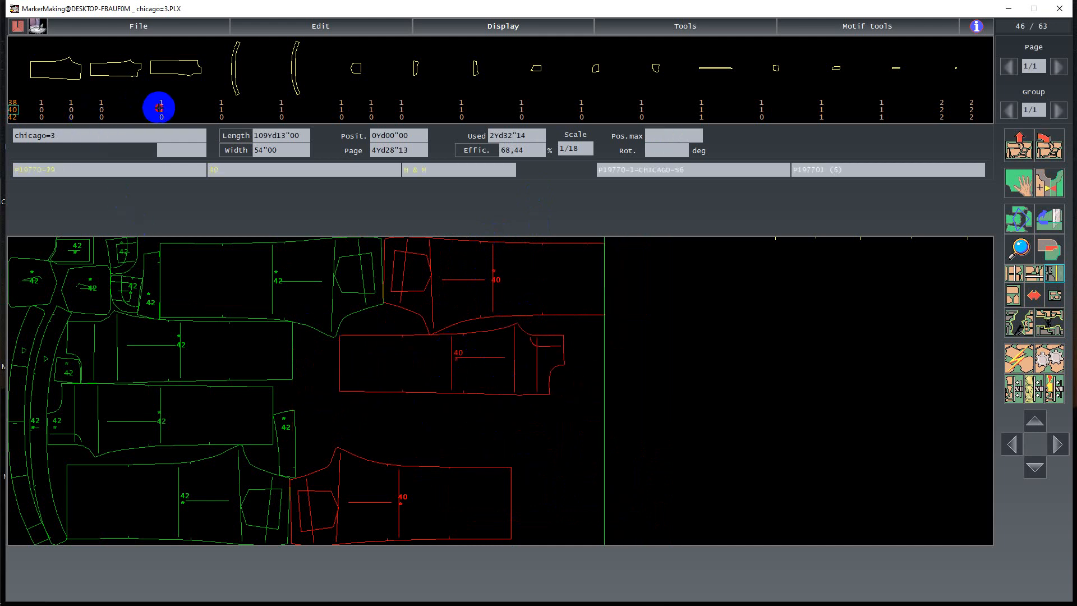
click(418, 425)
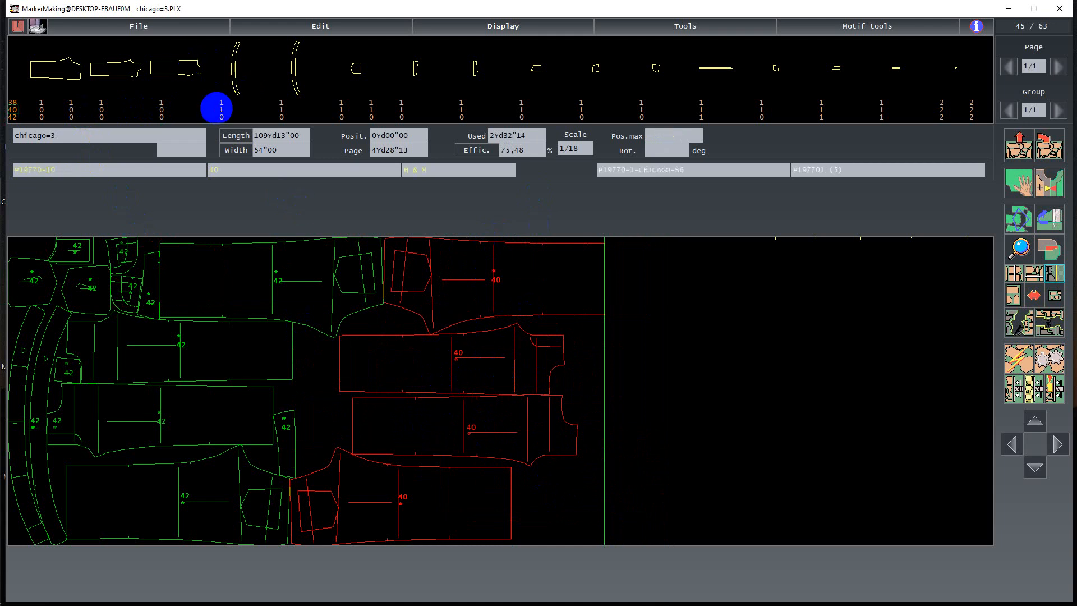
Step: Nest the two curved size 40 waistbands side by side against the waist ends of the size 40 narrow leg panels
click(588, 480)
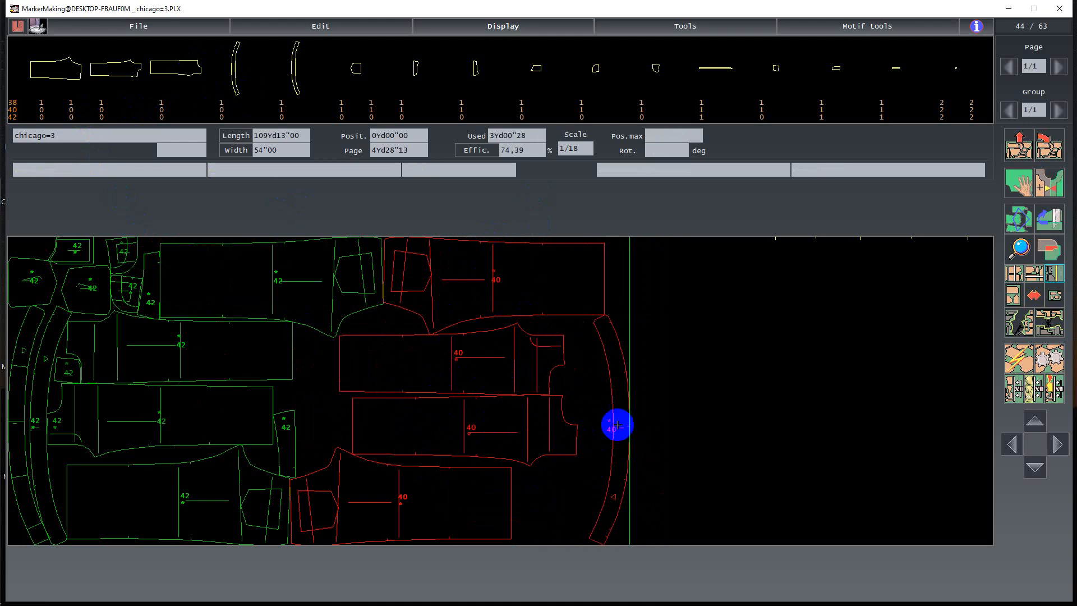
drag(618, 395, 589, 469)
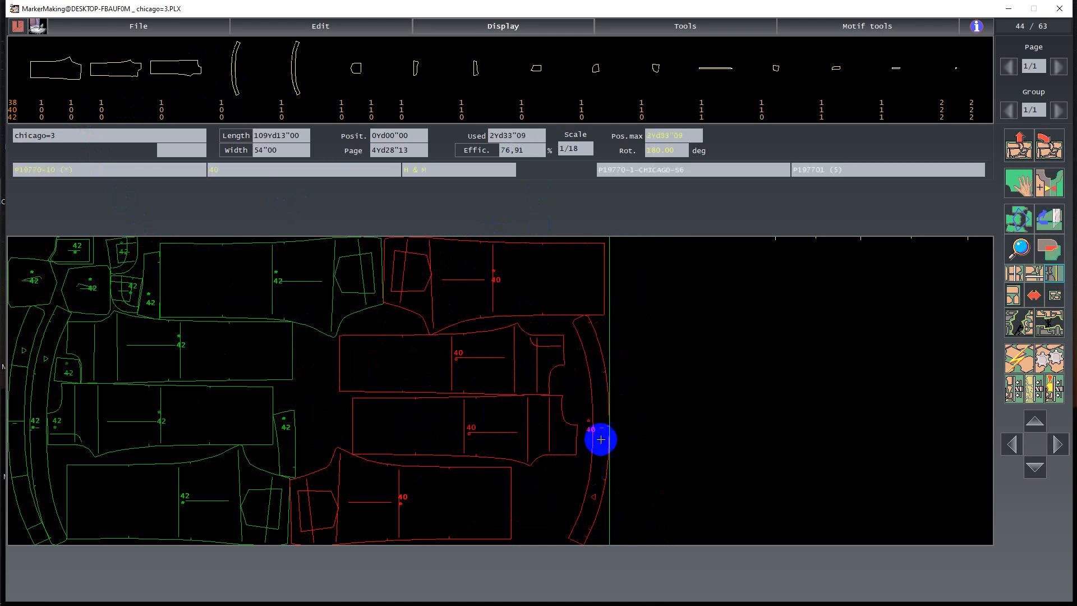
click(588, 426)
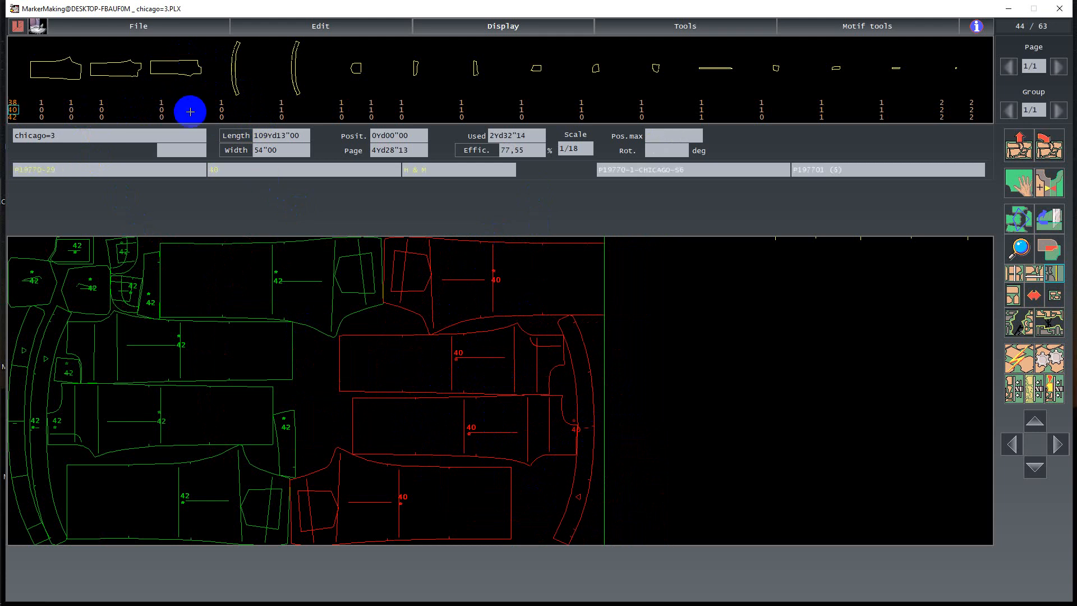
mouse_move(281, 107)
mouse_down()
mouse_move(678, 555)
mouse_move(616, 525)
mouse_up()
click(612, 427)
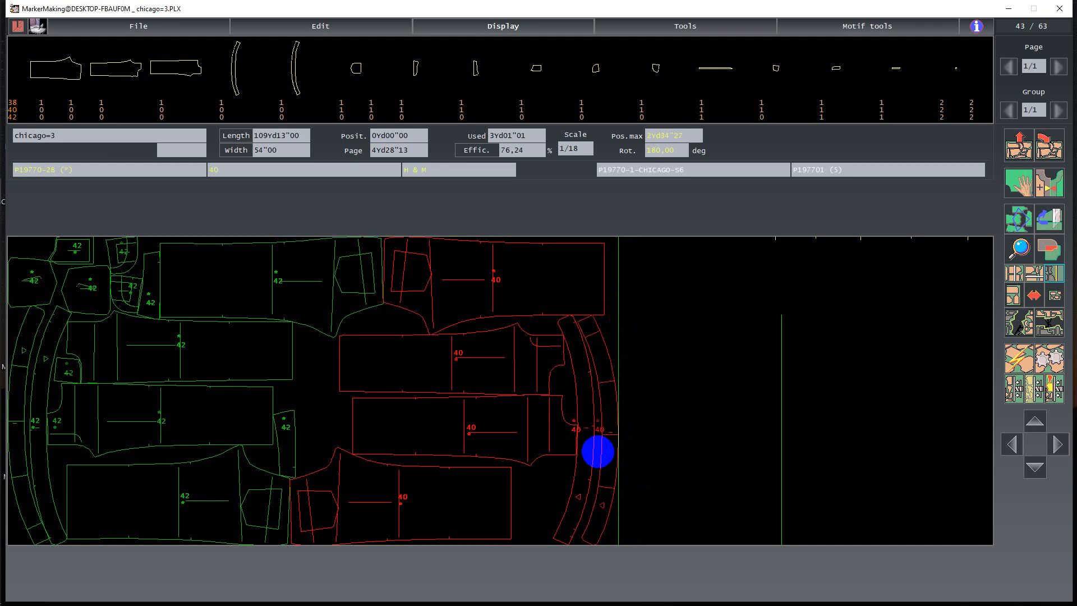
click(597, 452)
click(619, 422)
click(599, 397)
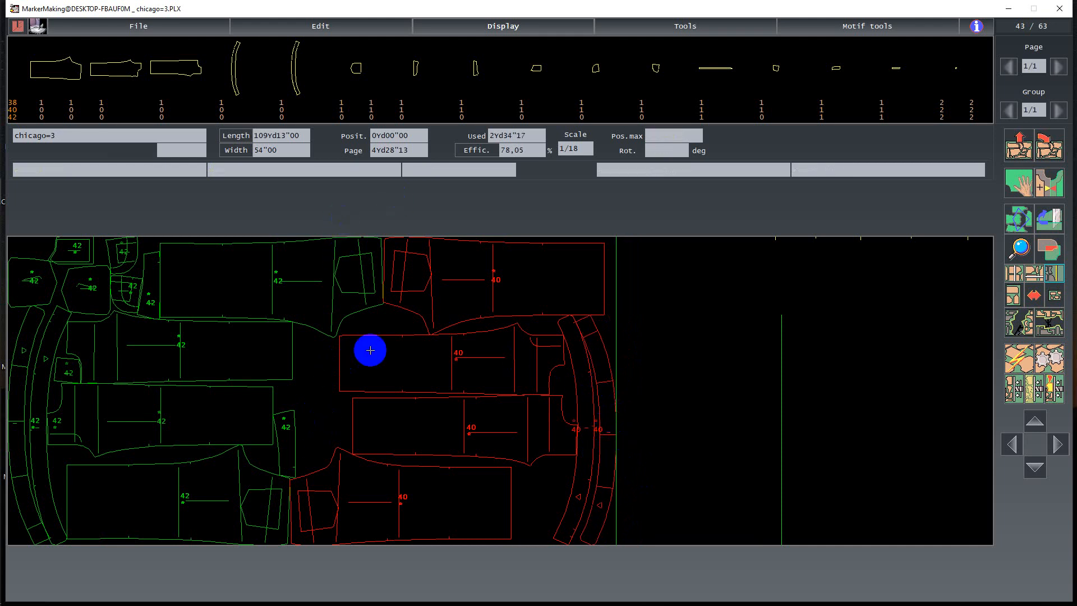
Step: Place the two small size 40 pieces, one above the other, in the gap between the size 42 and size 40 narrow leg panels
click(352, 109)
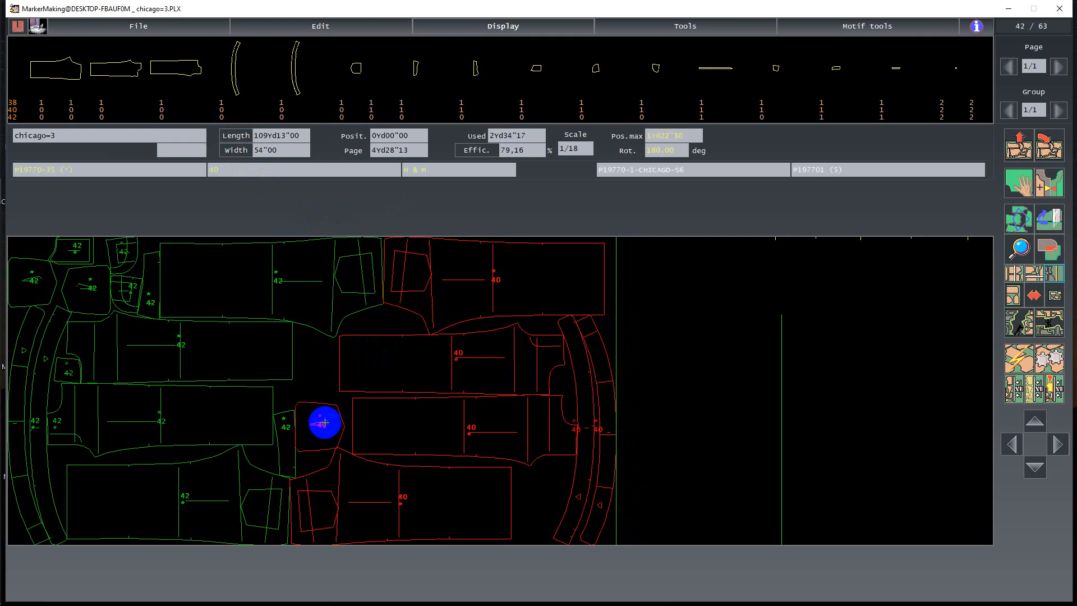
click(326, 422)
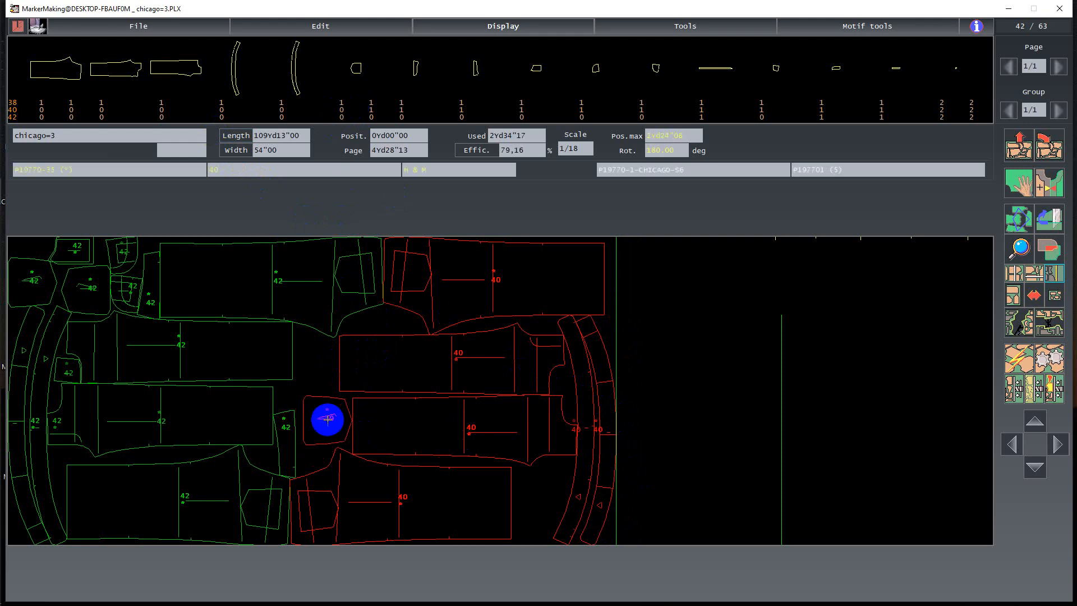
click(325, 421)
click(375, 107)
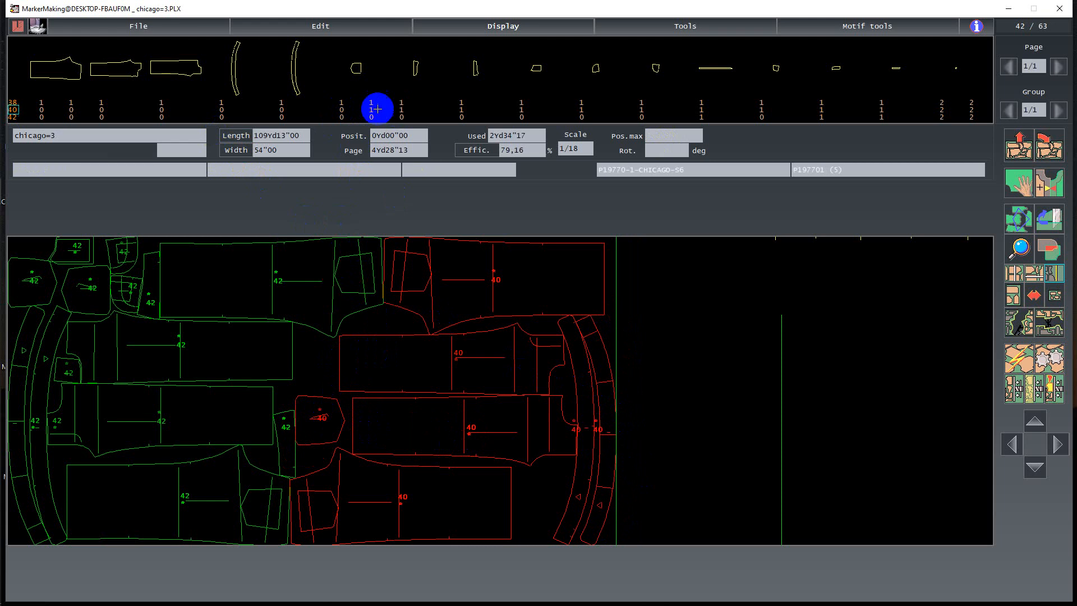
click(310, 365)
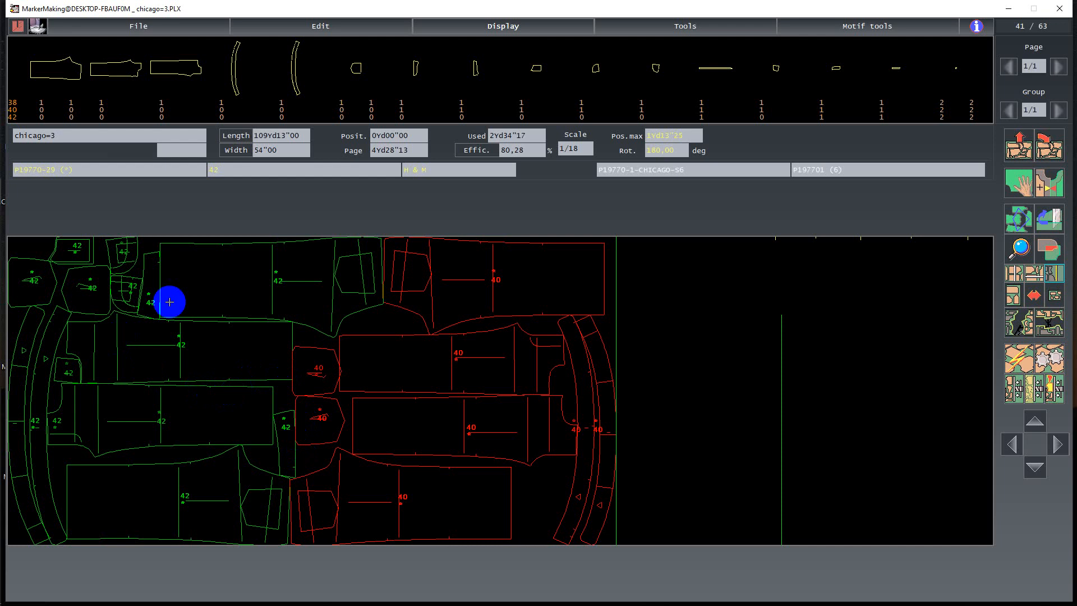
click(238, 270)
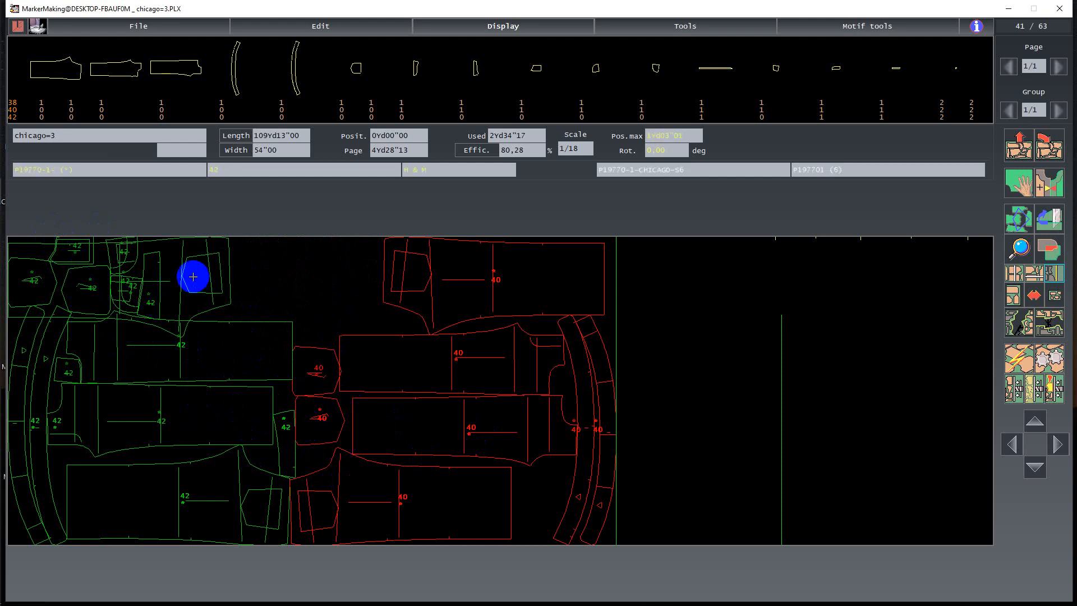
click(206, 264)
click(267, 259)
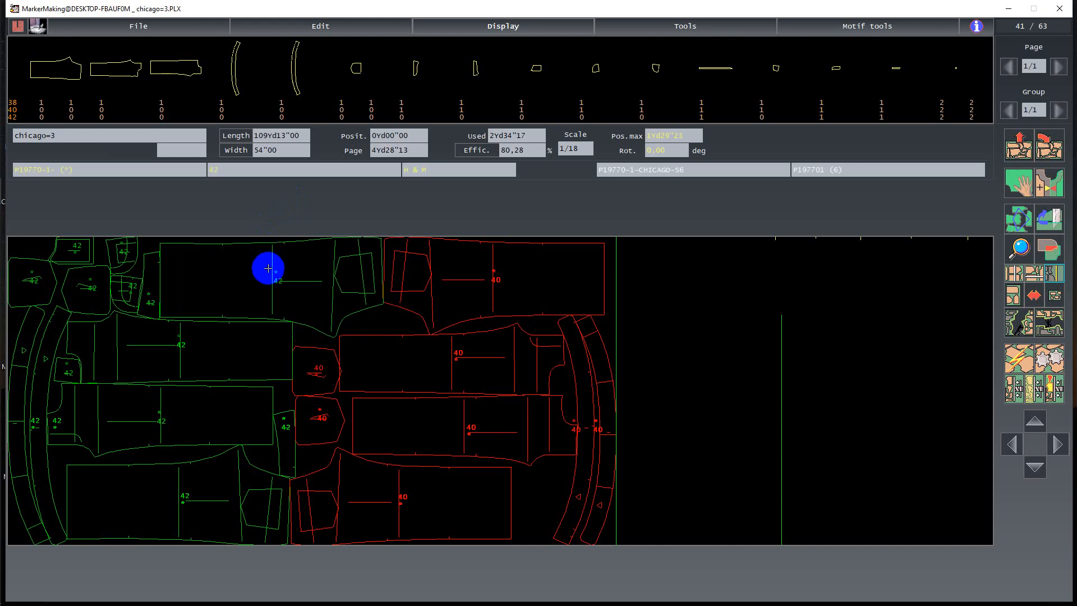
Step: Reseat the upper size 40 narrow leg panel tightly between the small size 40 piece and the lower narrow panel
click(443, 364)
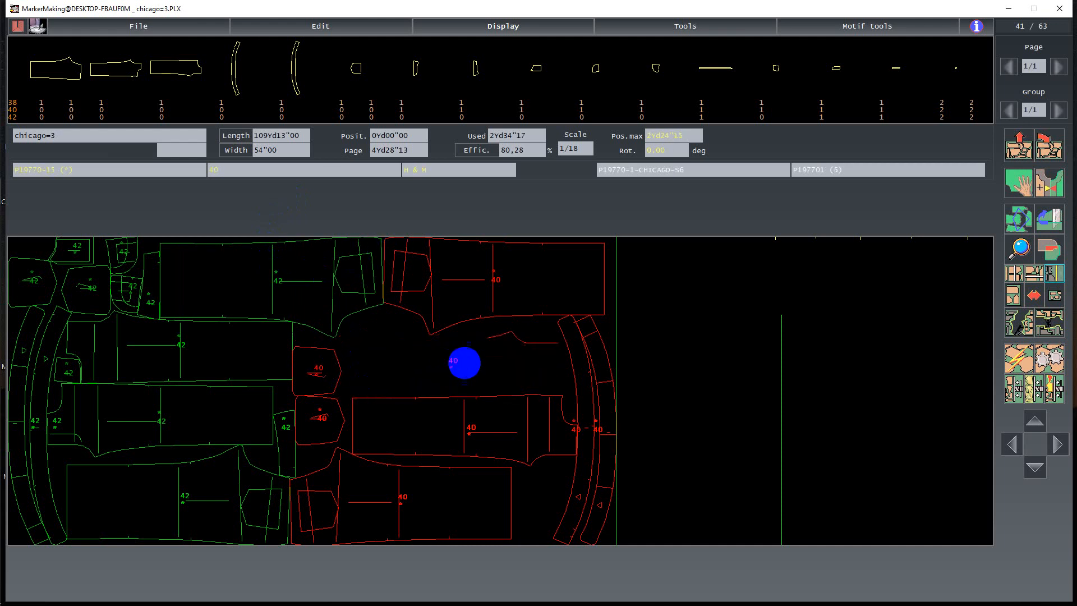
click(413, 366)
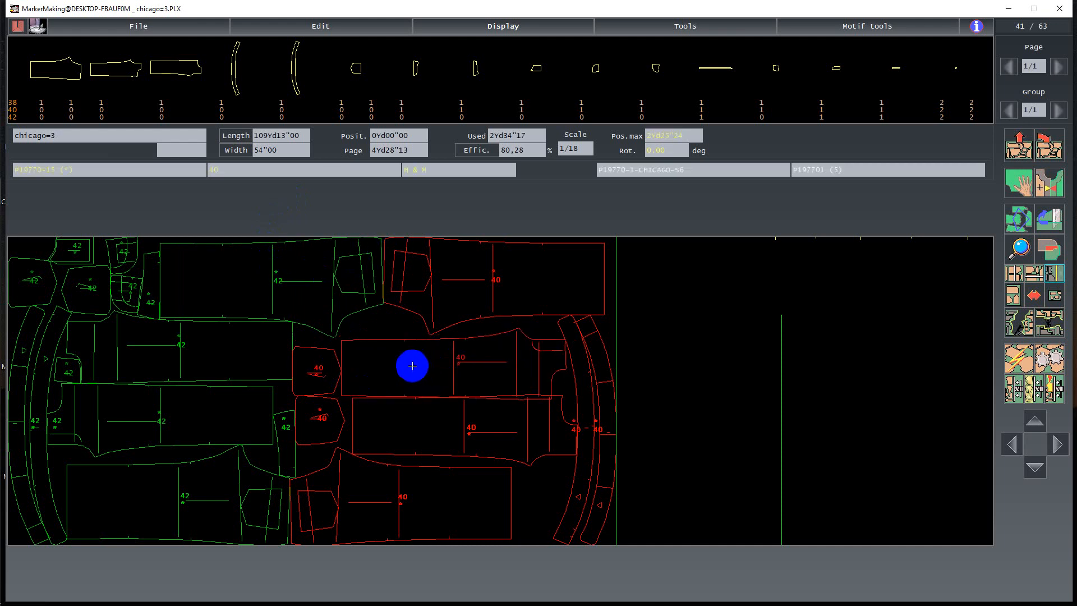
click(416, 363)
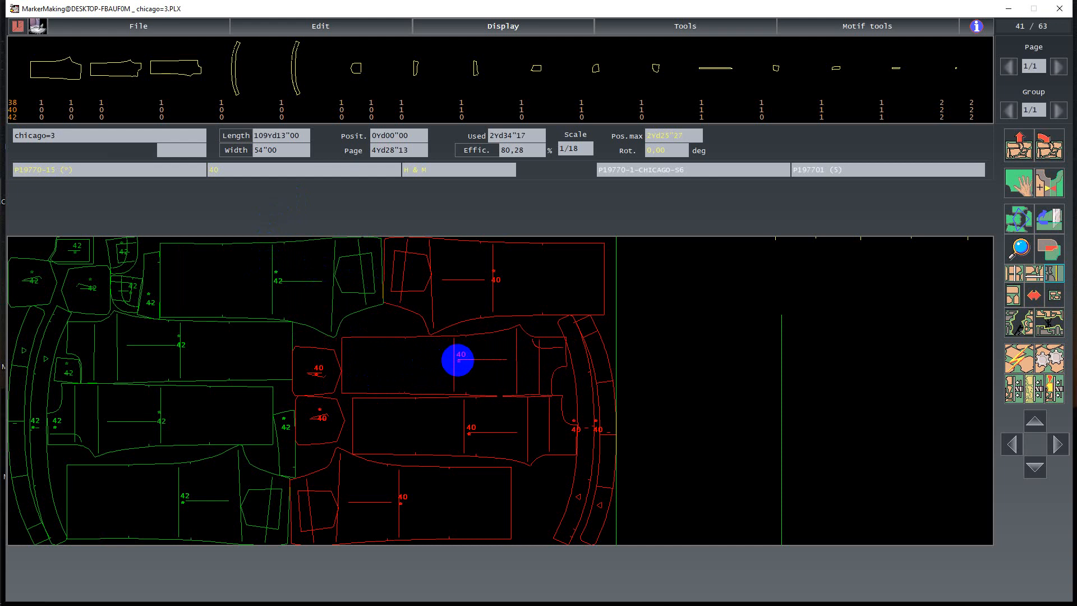
click(404, 368)
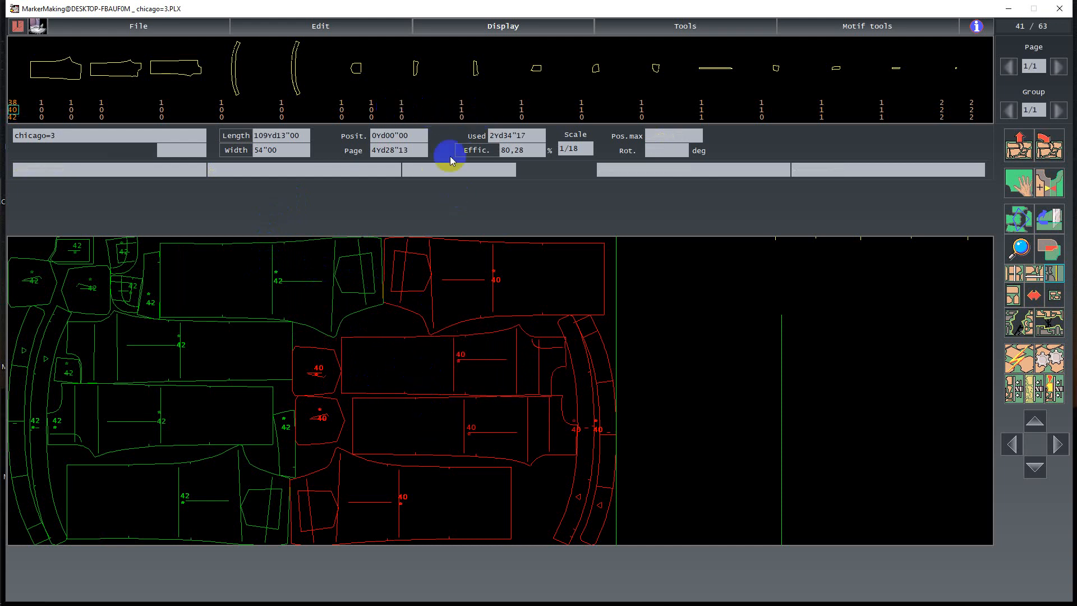
Step: Place two narrow size 40 pieces between the lower wide panel's hem and the waistbands, rotating the first one by 180 degrees
click(413, 107)
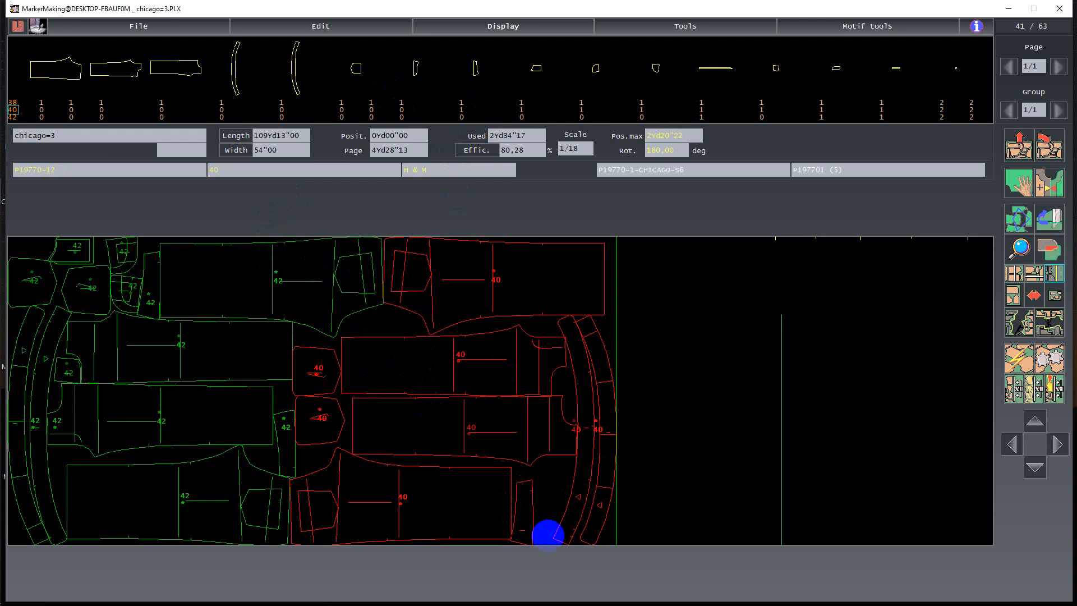
key(space)
click(519, 492)
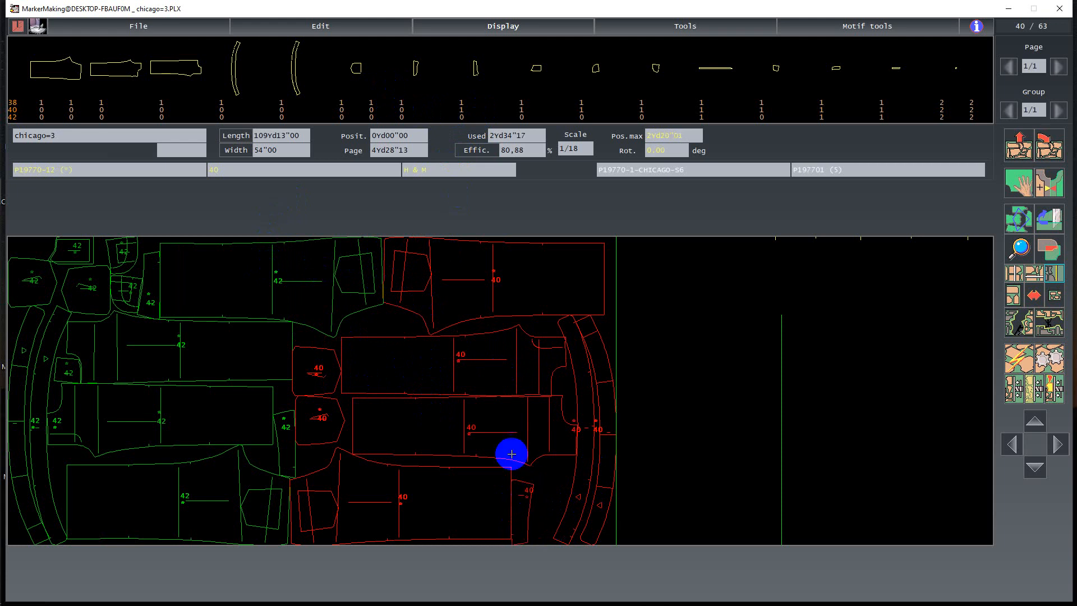
click(469, 110)
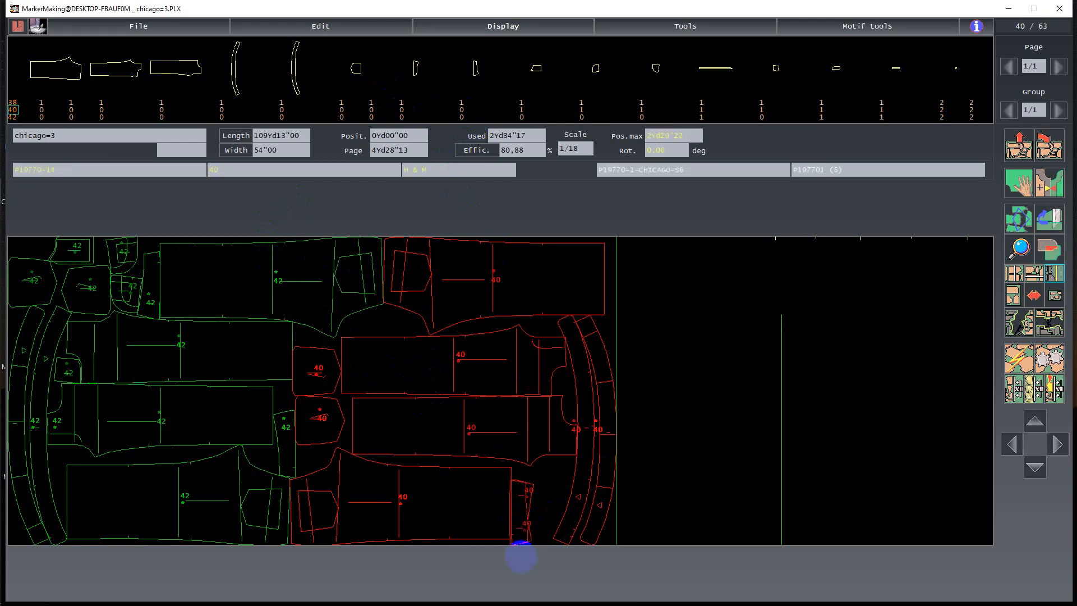
click(546, 495)
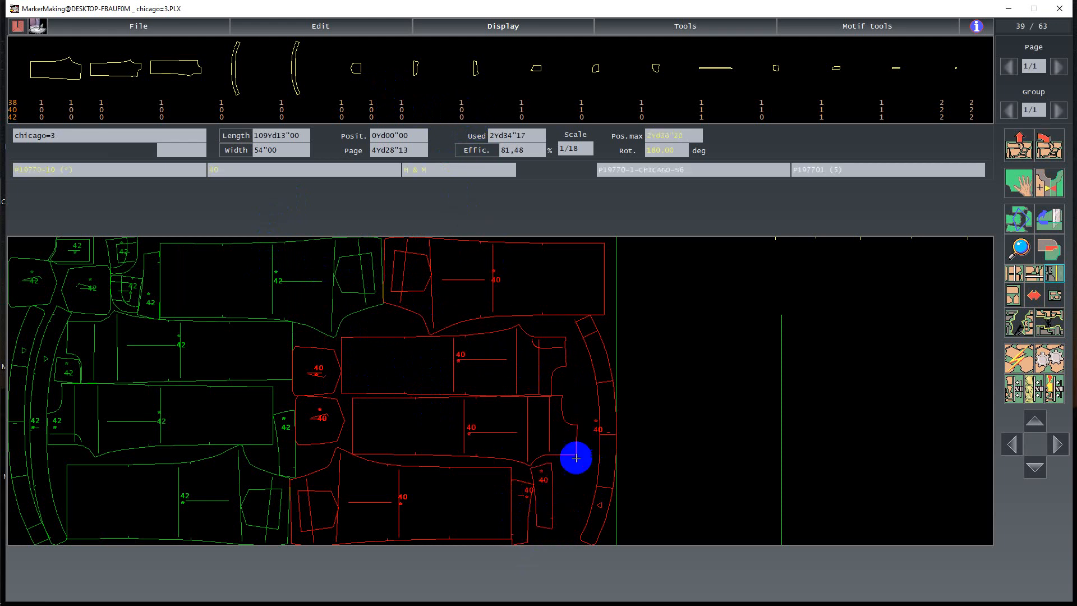
Step: Place the two curved size 38 waistbands side by side along the outer curve of the size 40 waistbands
click(50, 101)
right_click(748, 503)
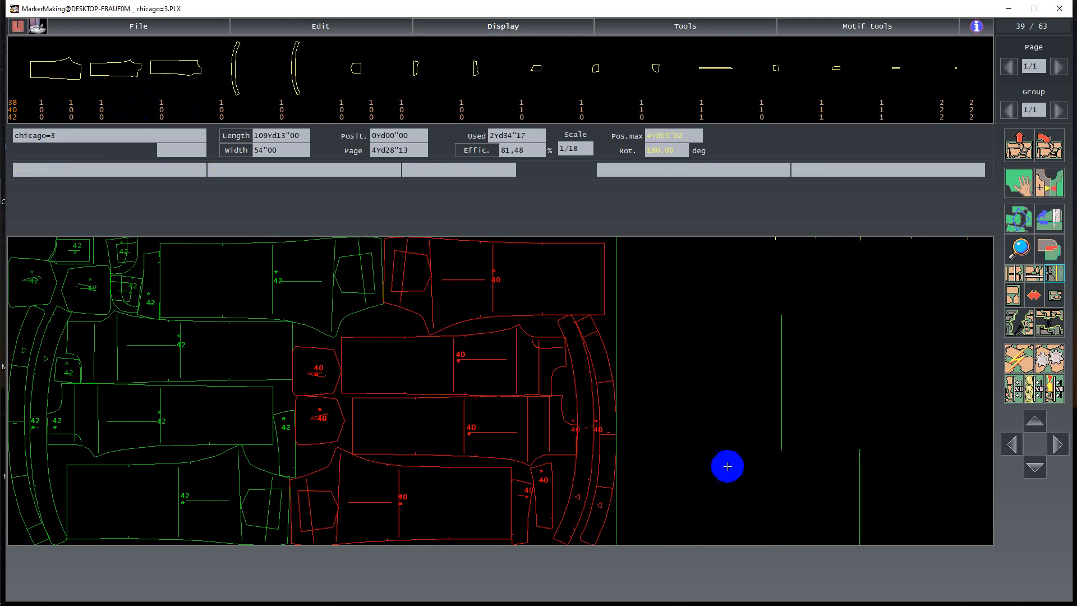
click(282, 98)
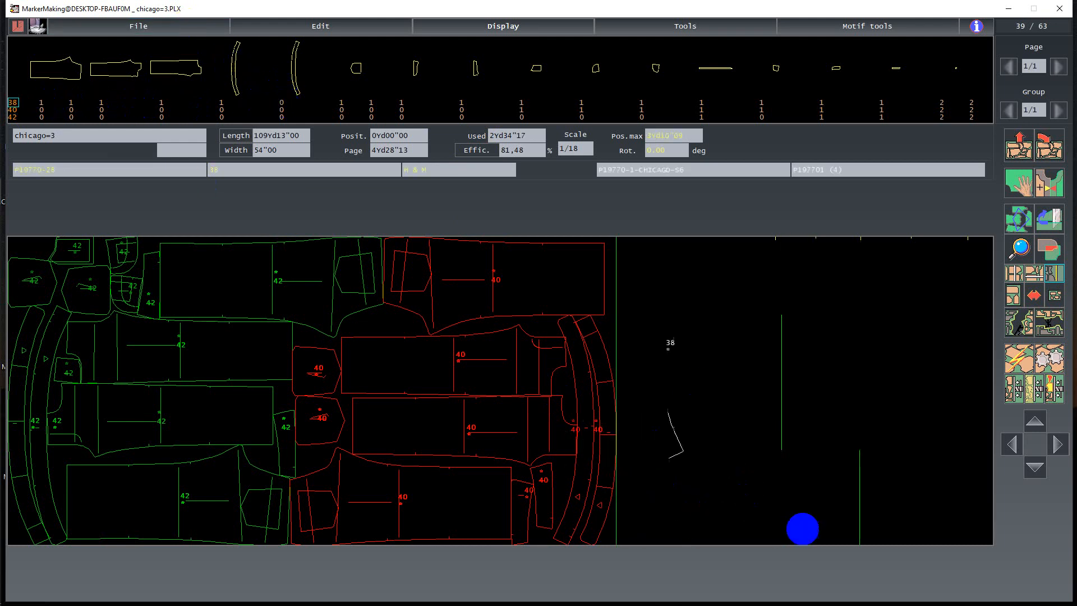
click(630, 525)
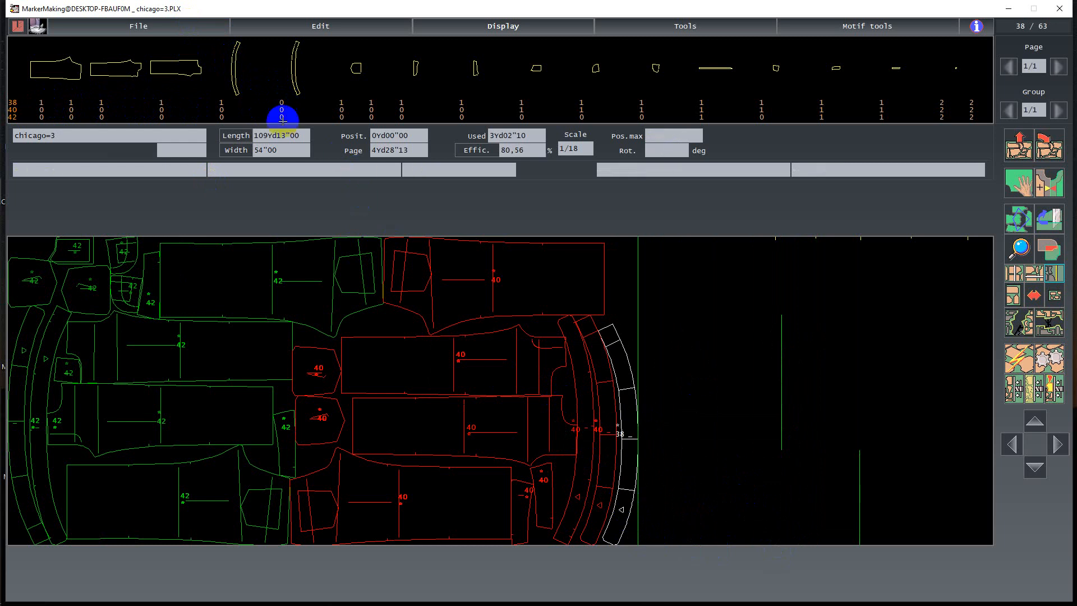
click(223, 98)
click(651, 468)
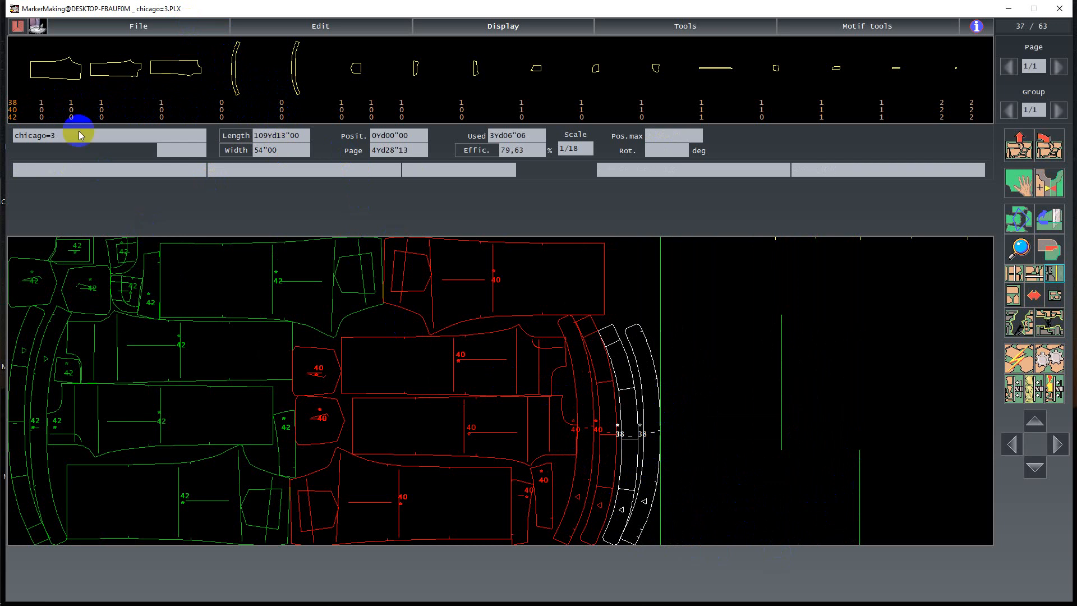
Step: Place the size 38 wide leg panels, one at the marker's lower edge beside the waistbands and one at the upper edge against the size 40 hem
click(42, 103)
click(850, 495)
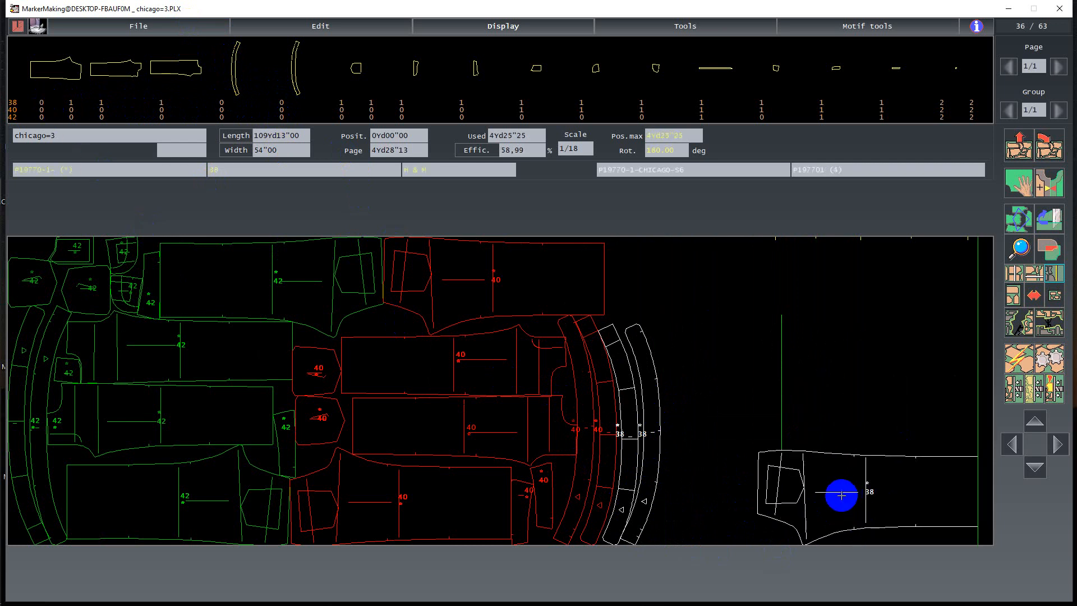
right_click(841, 495)
drag(815, 507, 796, 491)
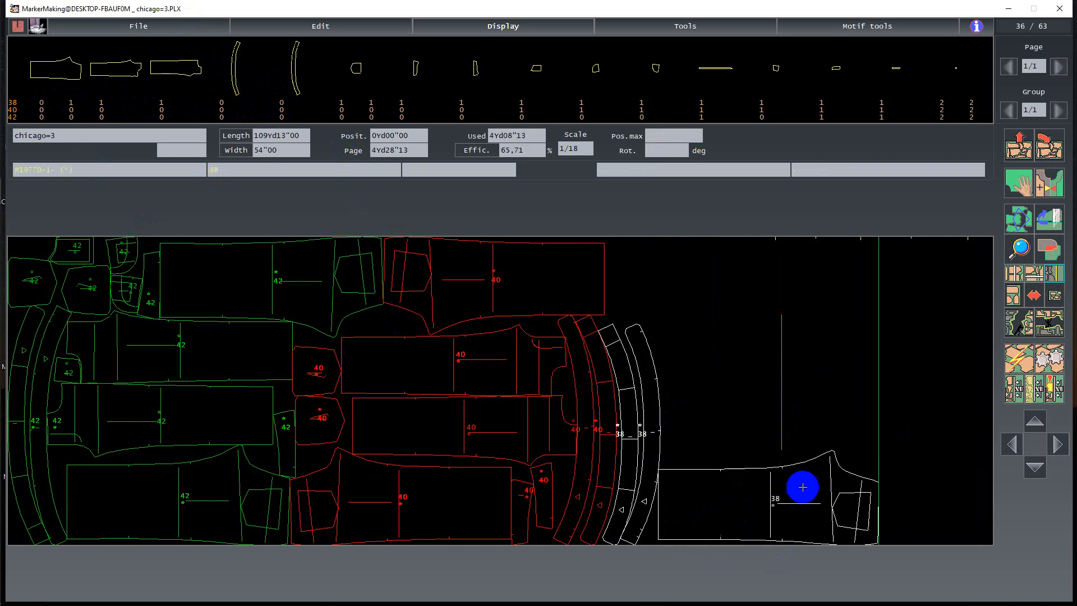
click(67, 104)
click(793, 281)
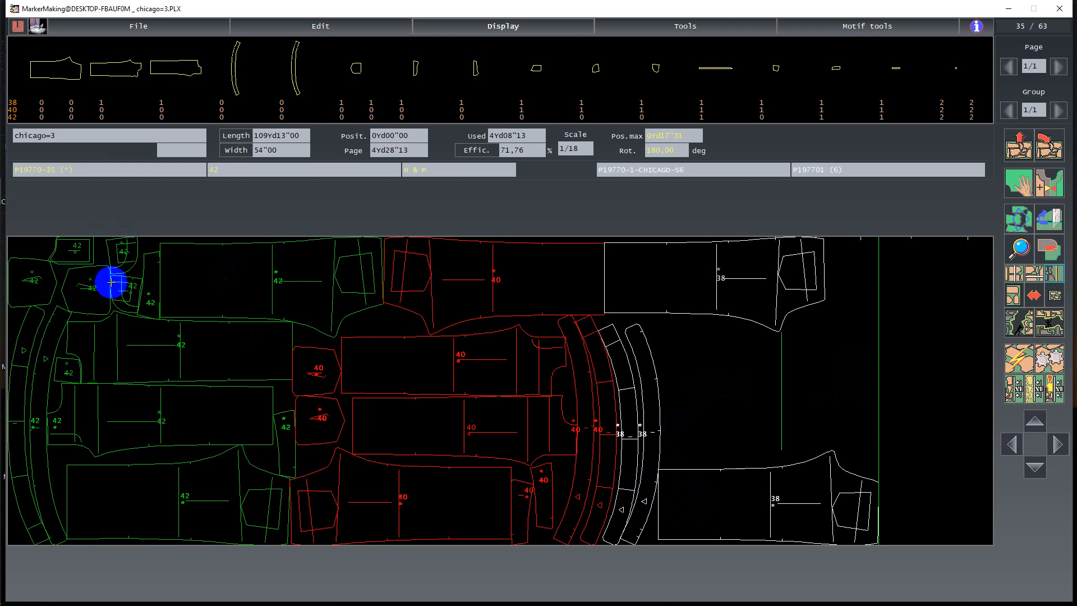
click(284, 281)
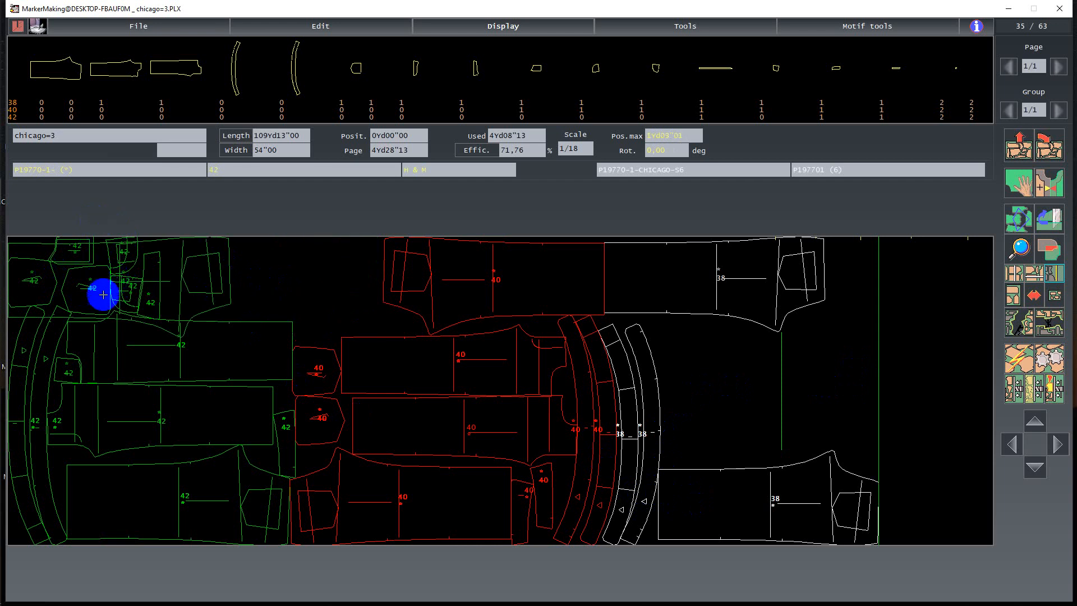
click(176, 288)
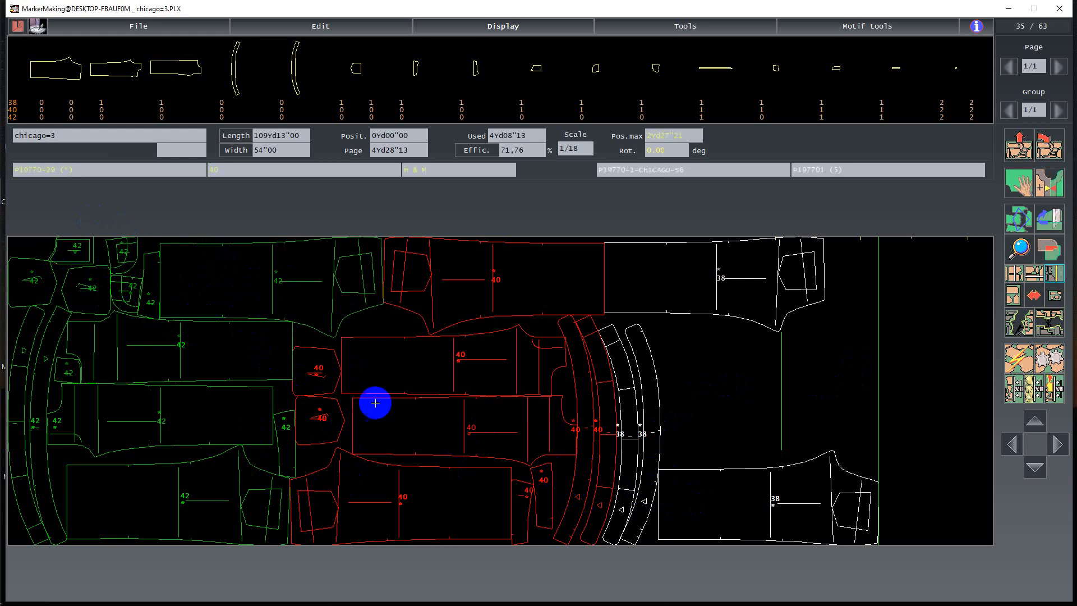
Step: Place the two size 38 narrow leg panels between the size 38 wide panels, rotated 180 degrees with their waist ends towards the waistbands
click(100, 100)
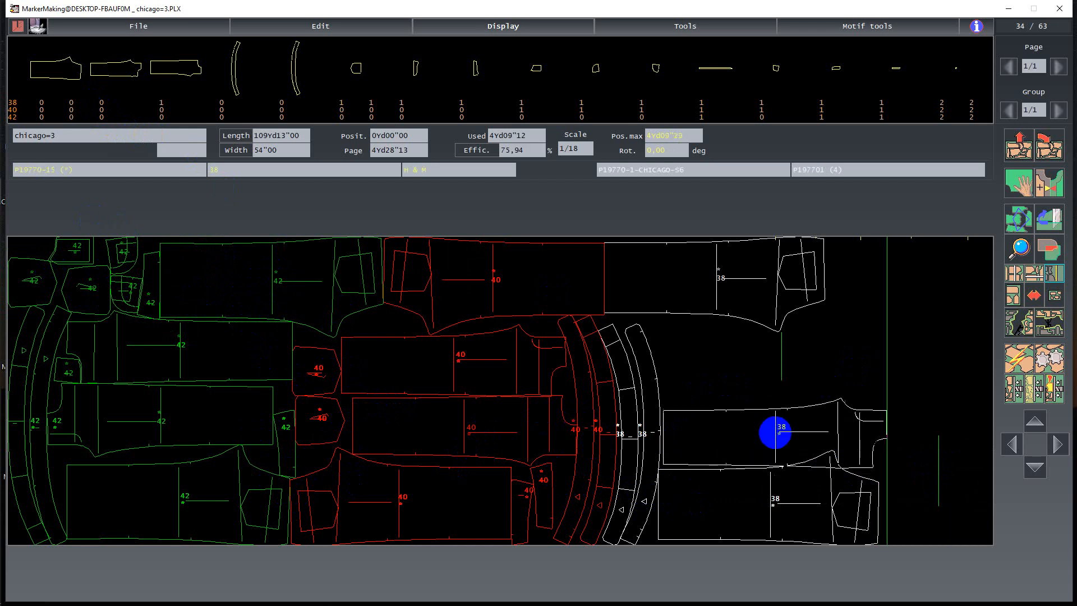
key(space)
click(797, 431)
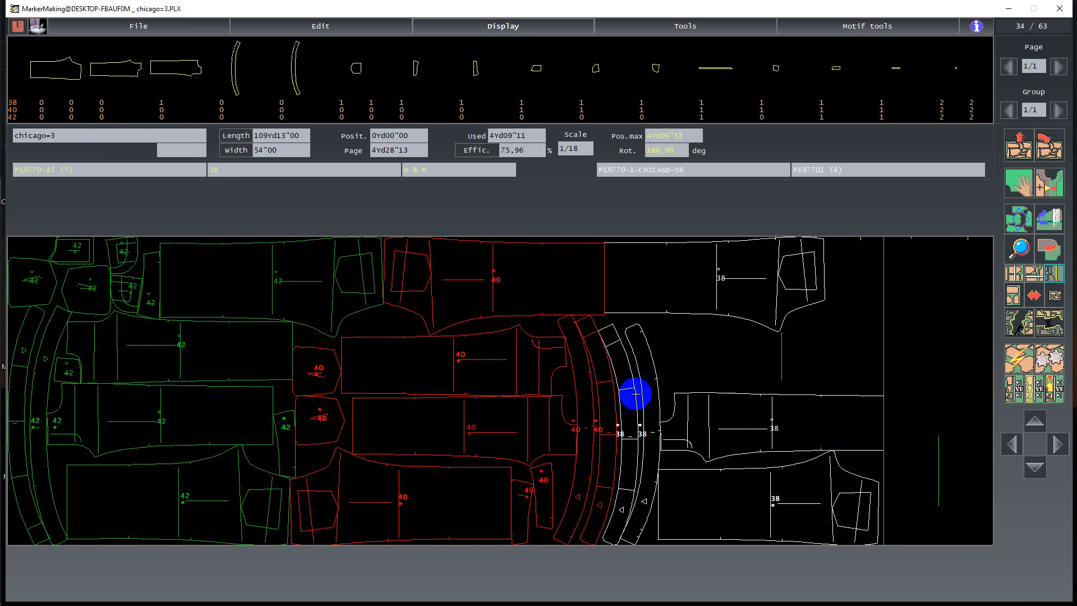
click(162, 102)
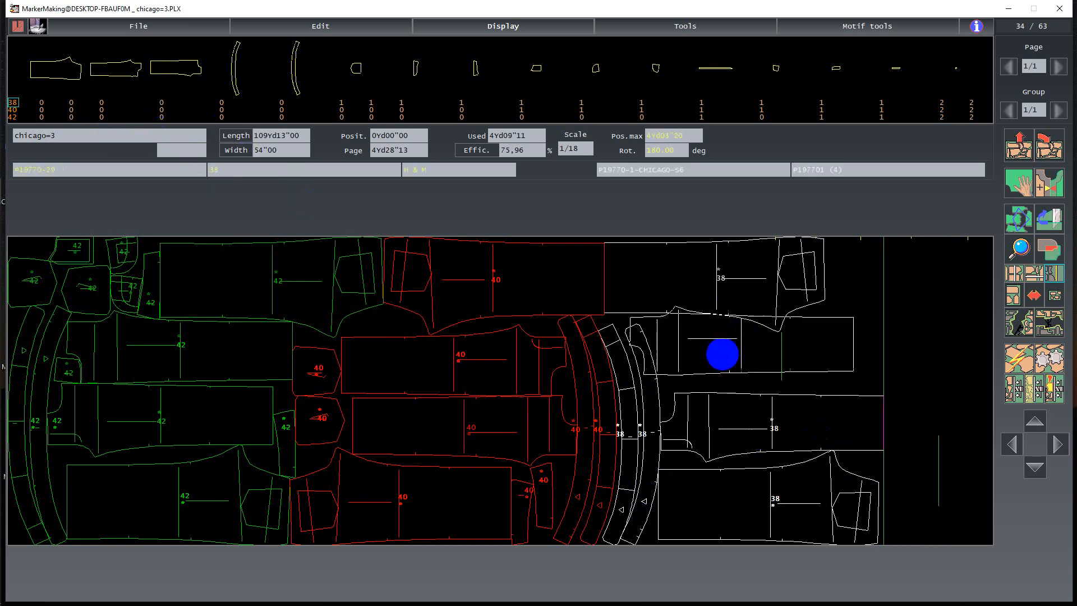
click(765, 354)
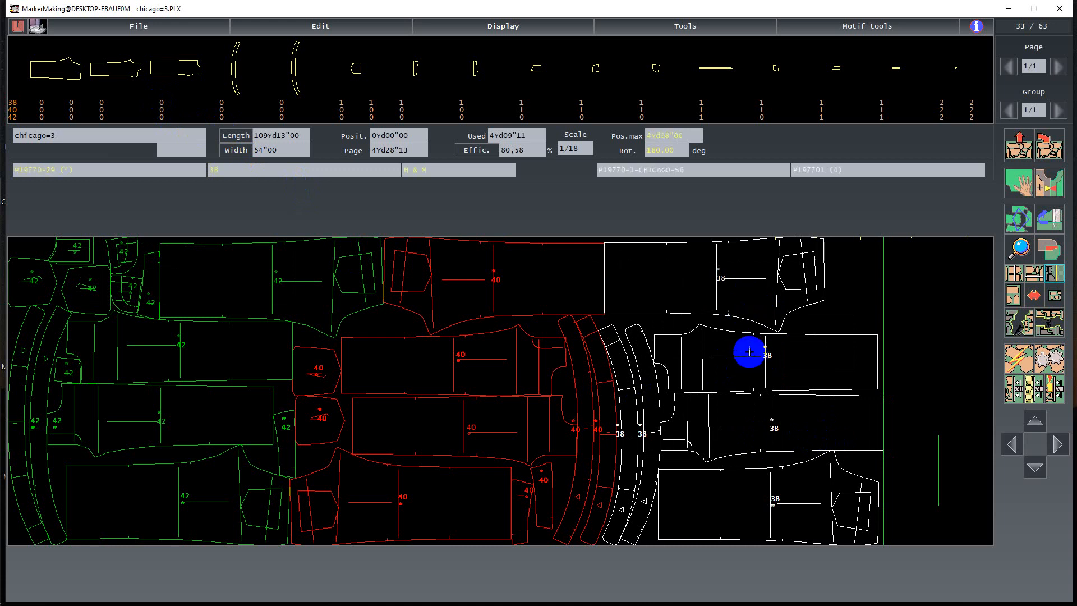
Step: Shift the two size 38 narrow leg panels and the lower size 38 wide panel slightly upward to tighten the nesting
drag(757, 377, 757, 368)
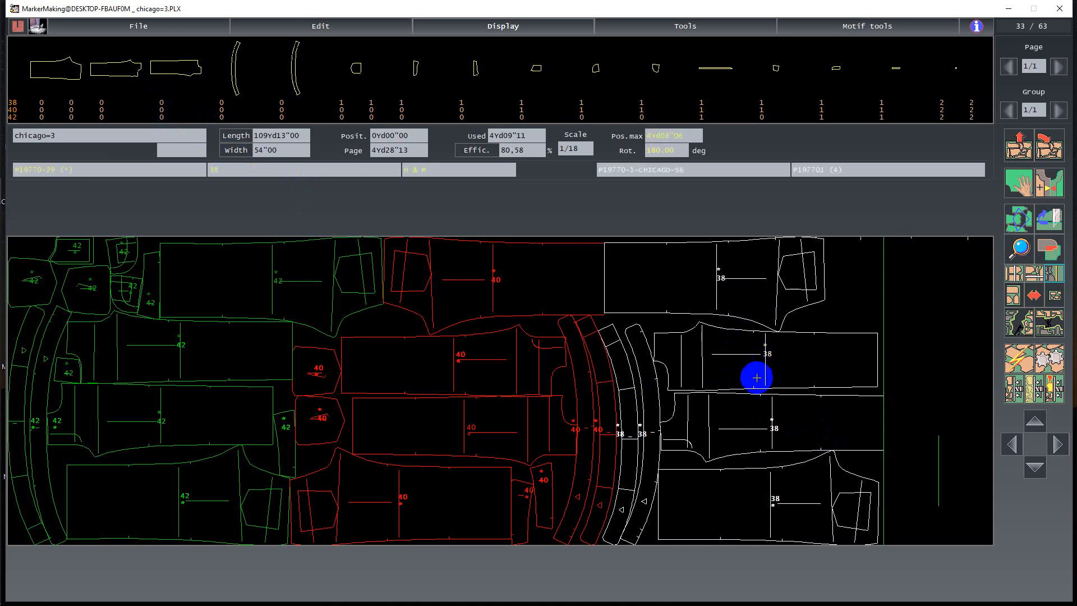
drag(739, 416, 738, 409)
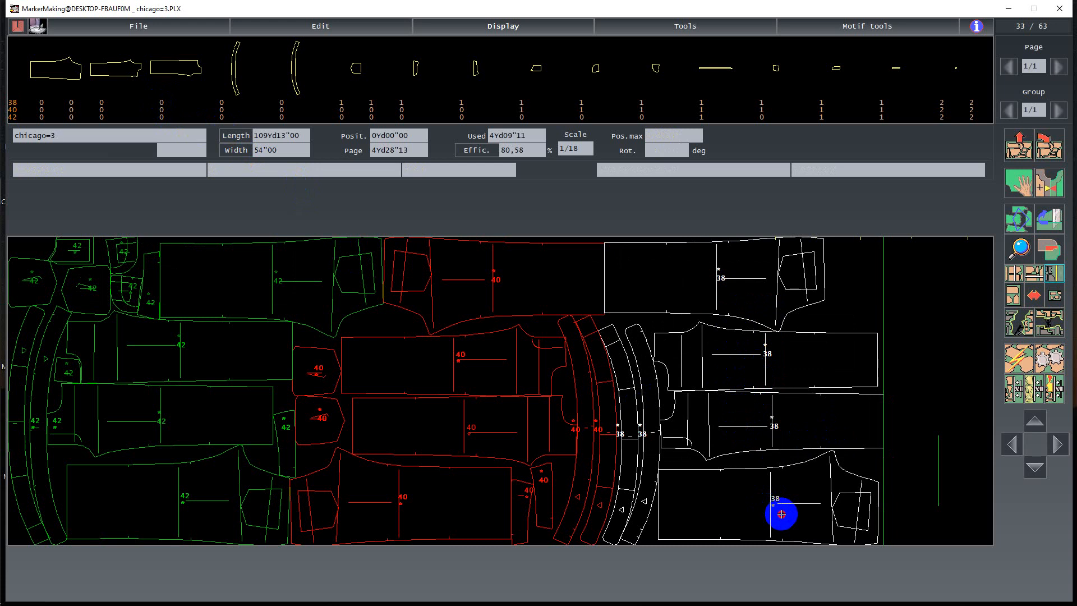
drag(781, 513, 755, 465)
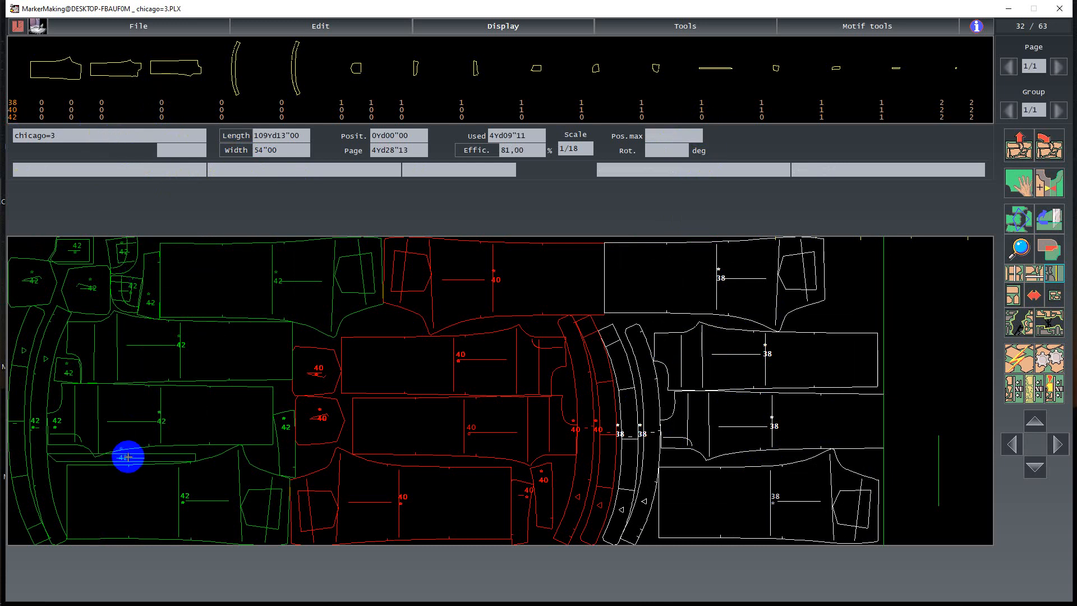
Step: Fit the long narrow size 42 and 40 strips above the lower wide leg panels, and shift the two small size 40 pieces beside the waistbands
click(128, 457)
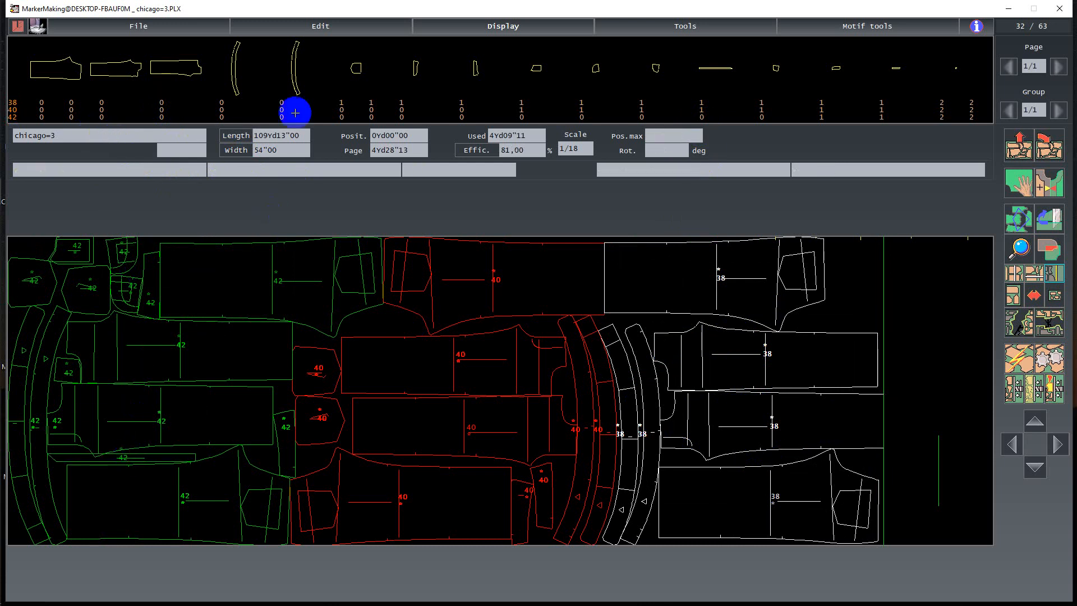
click(705, 109)
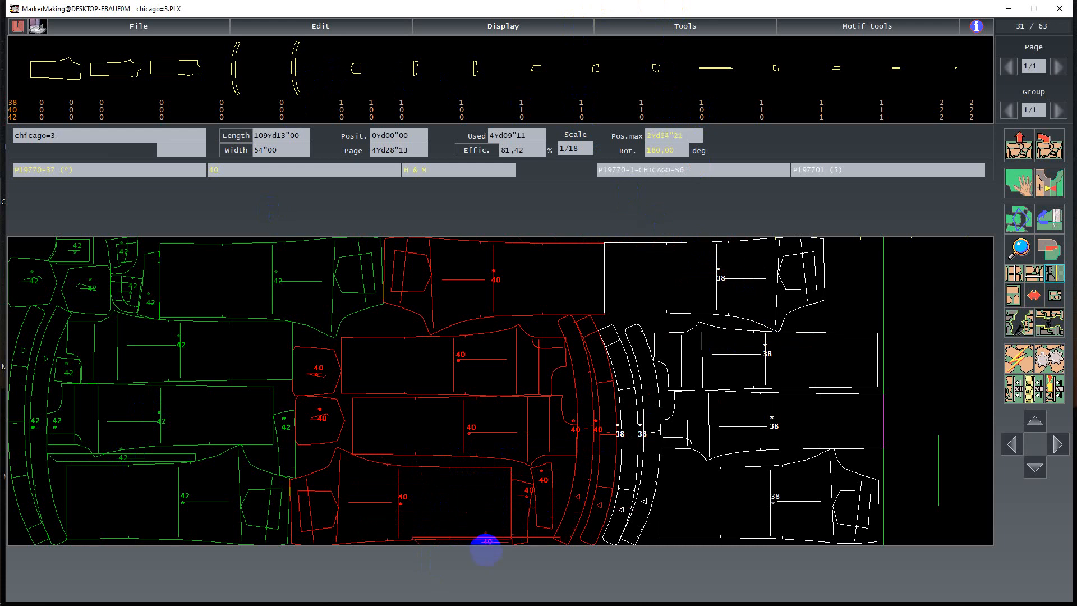
click(551, 512)
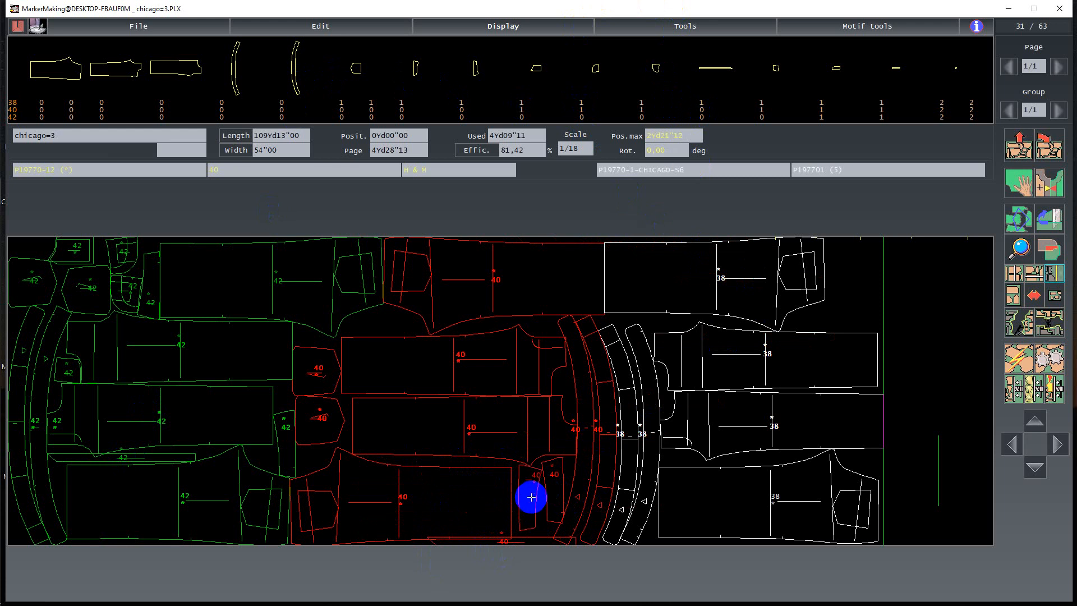
click(531, 497)
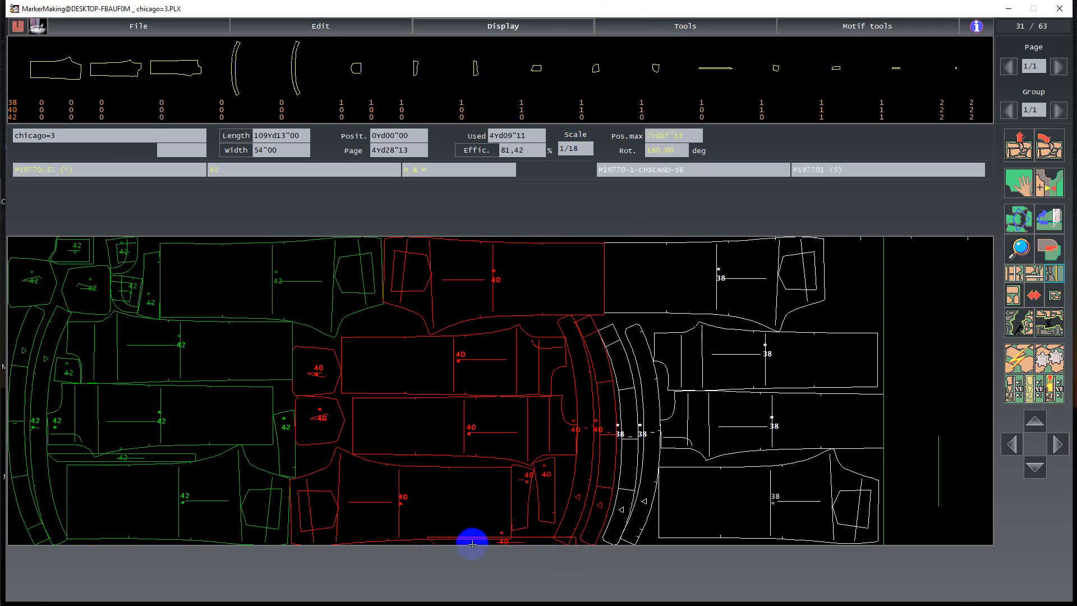
drag(472, 544, 460, 460)
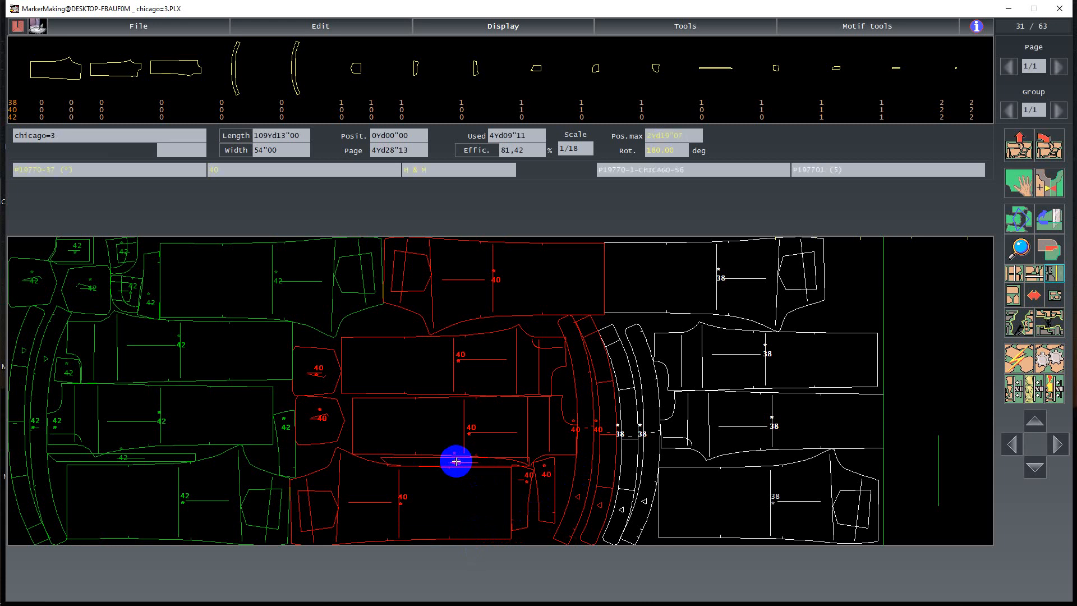
Step: Lay the size 38 strip along the marker's lower edge and stack the two size 38 pocket pieces at the end of the upper wide panel
click(701, 102)
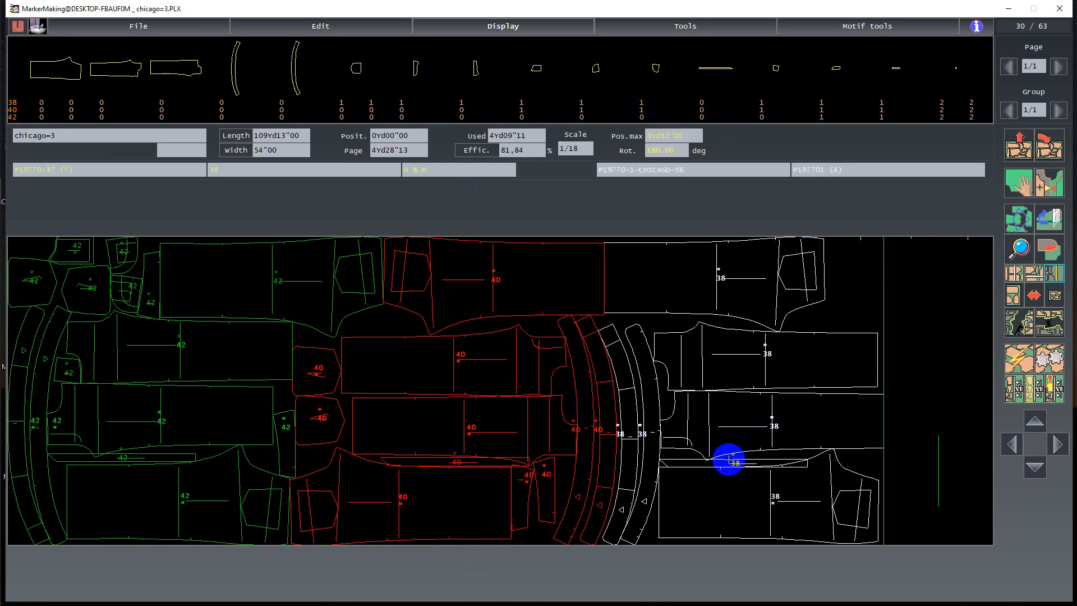
click(731, 558)
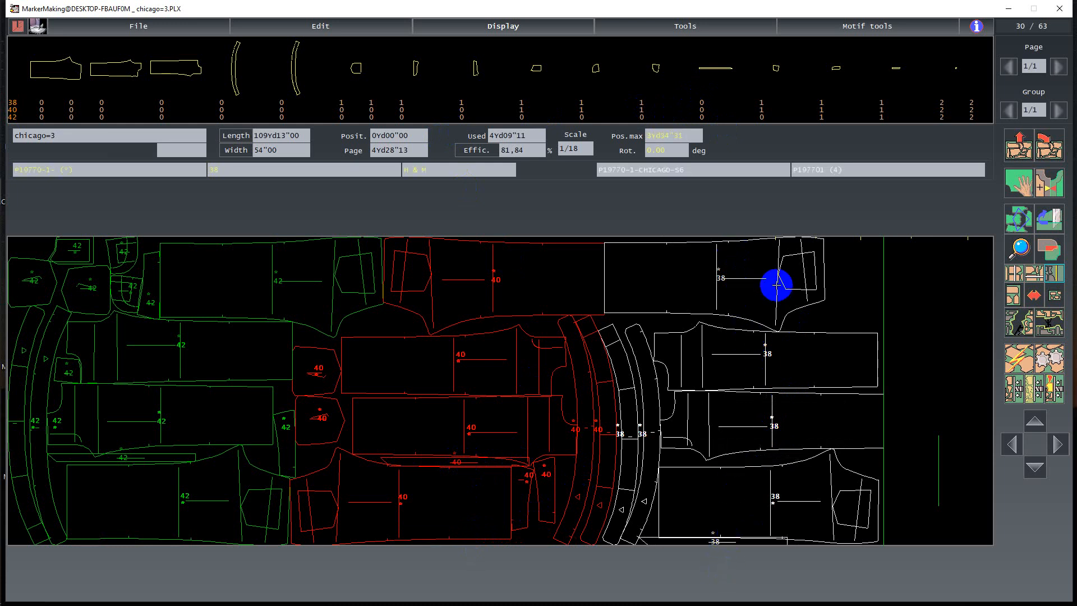
click(338, 102)
click(839, 184)
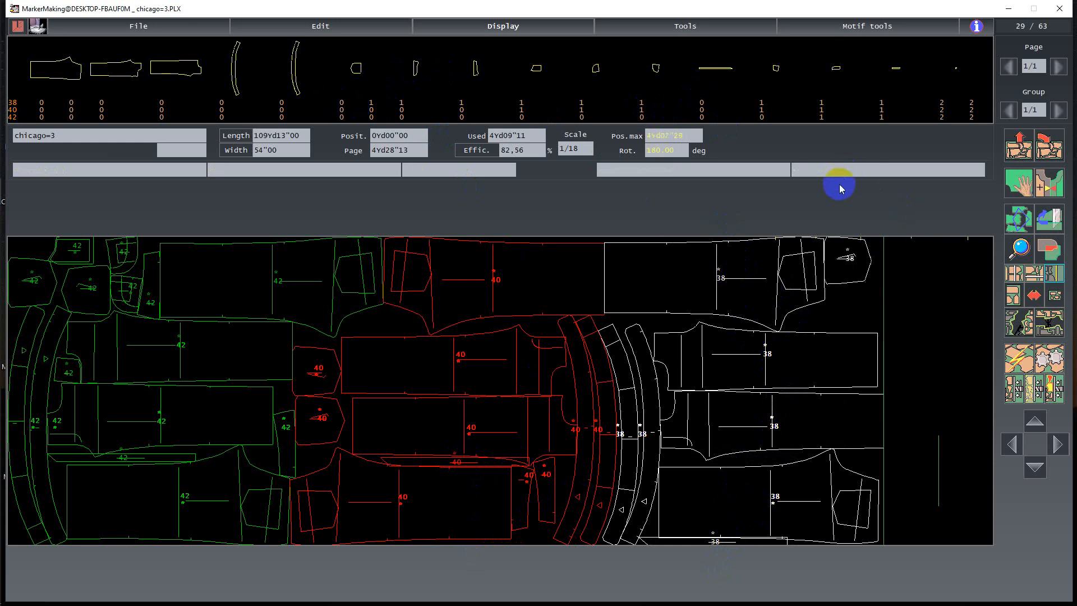
click(852, 306)
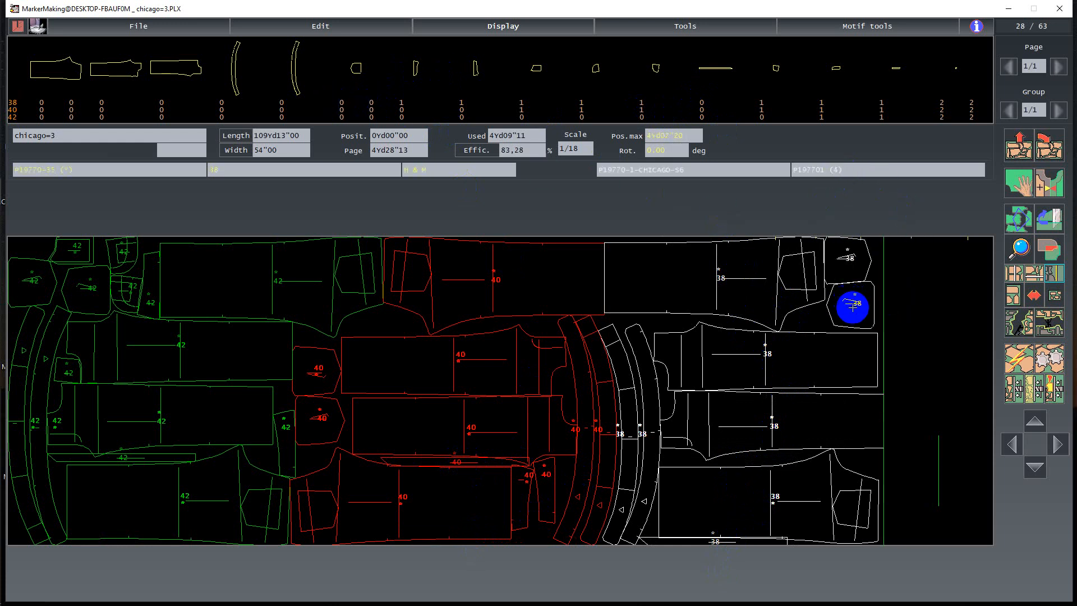
Step: Place the two narrow size 38 pieces upright beyond the pocket pieces, one at the upper edge and one against the upper narrow panel's hem
click(397, 106)
click(904, 228)
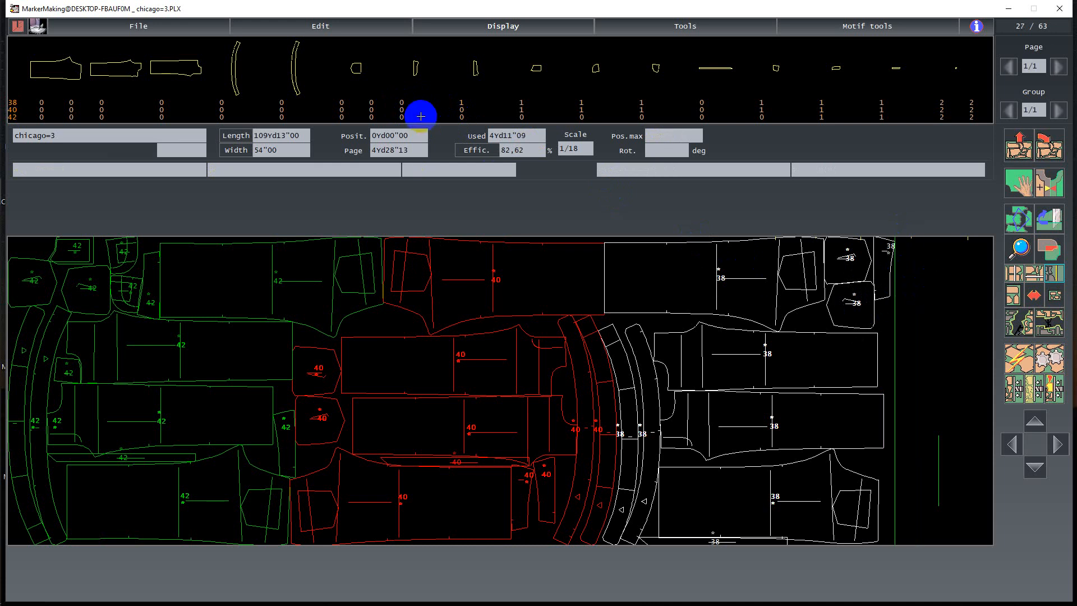
click(464, 100)
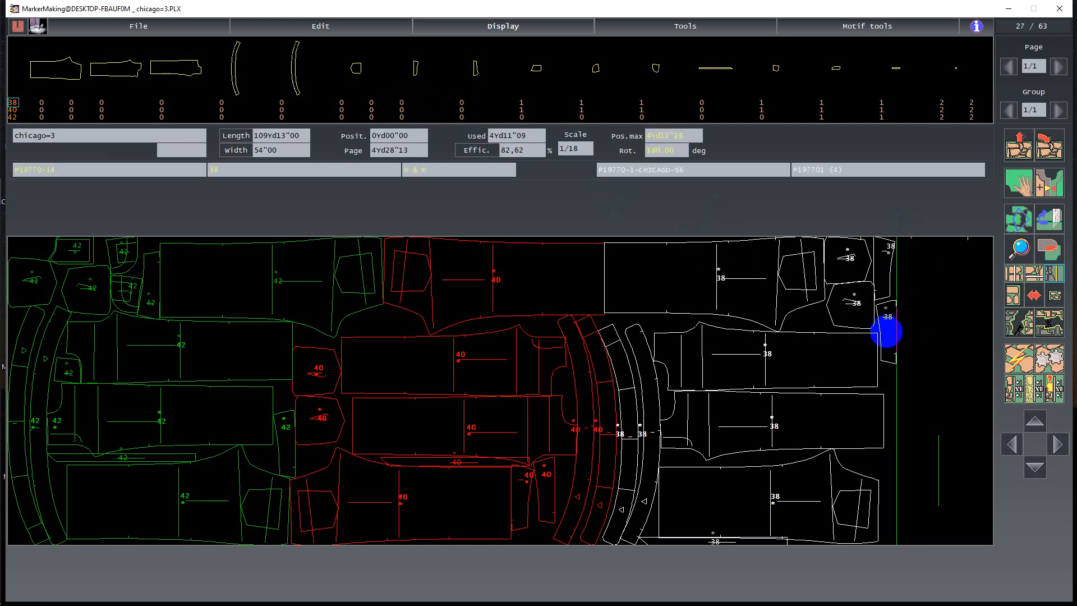
click(886, 332)
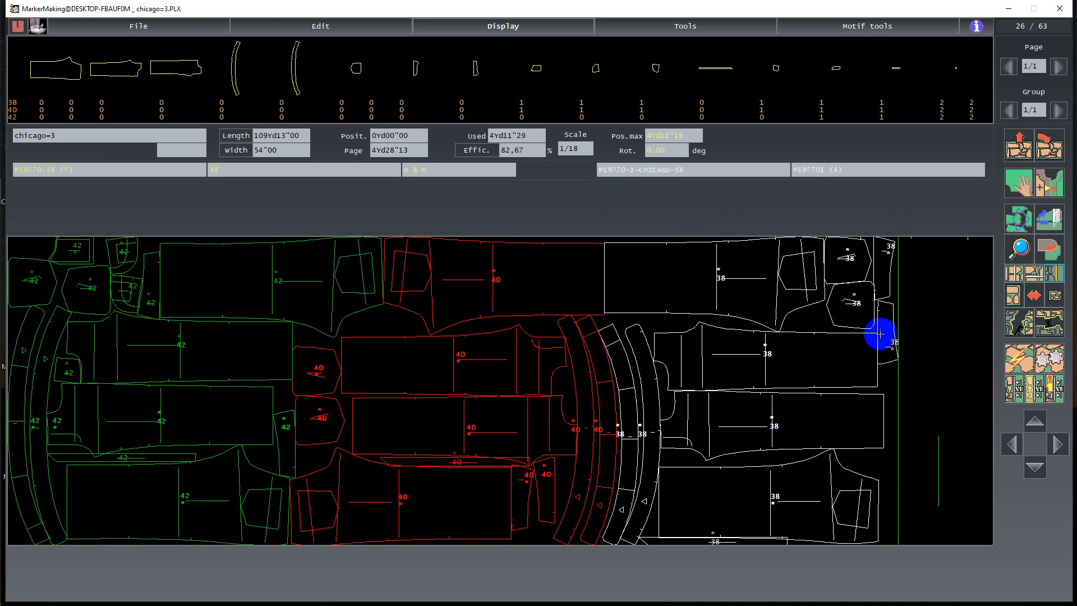
Step: Place the small size 40 piece below the lower narrow panel's hem and its size 38 counterpart, rotated, at the marker's lower edge
click(524, 107)
click(885, 459)
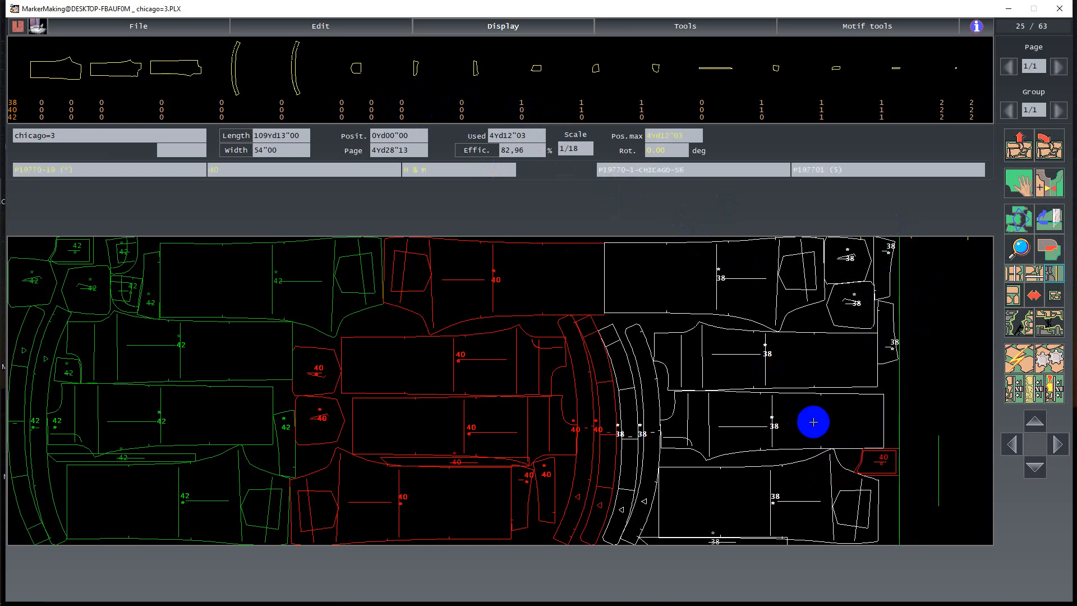
click(525, 103)
click(887, 483)
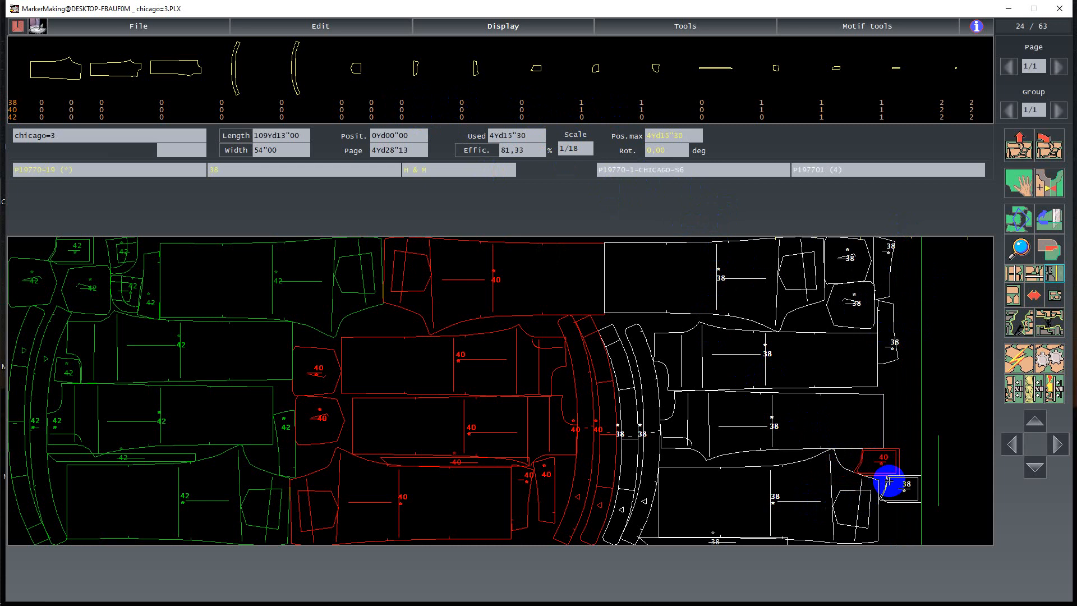
click(889, 488)
key(space)
click(901, 538)
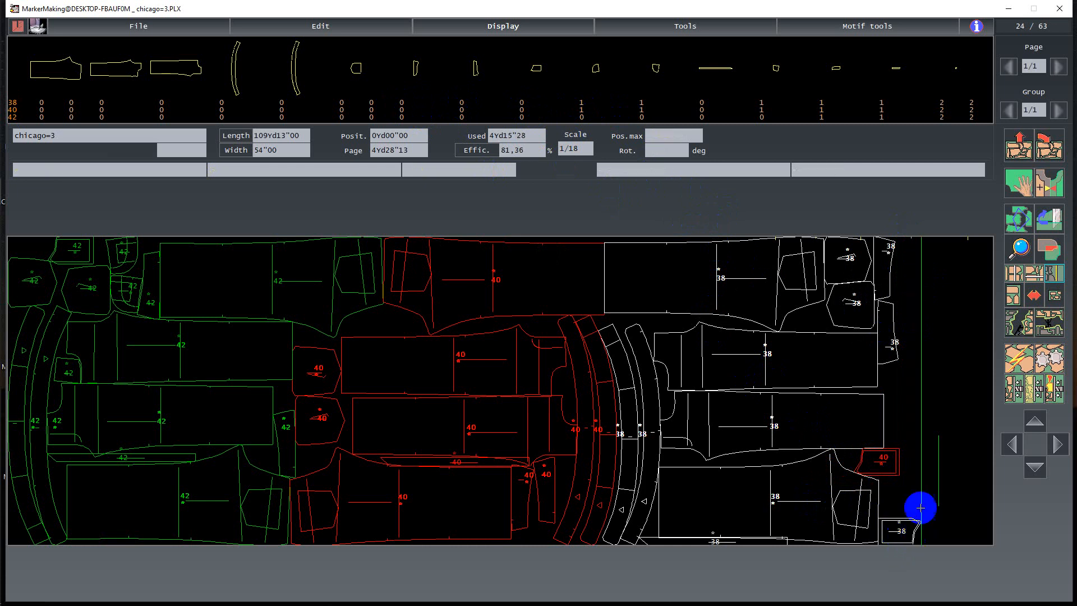
Step: Move the two narrow size 38 pieces aside to the free area at the marker's far end
click(889, 318)
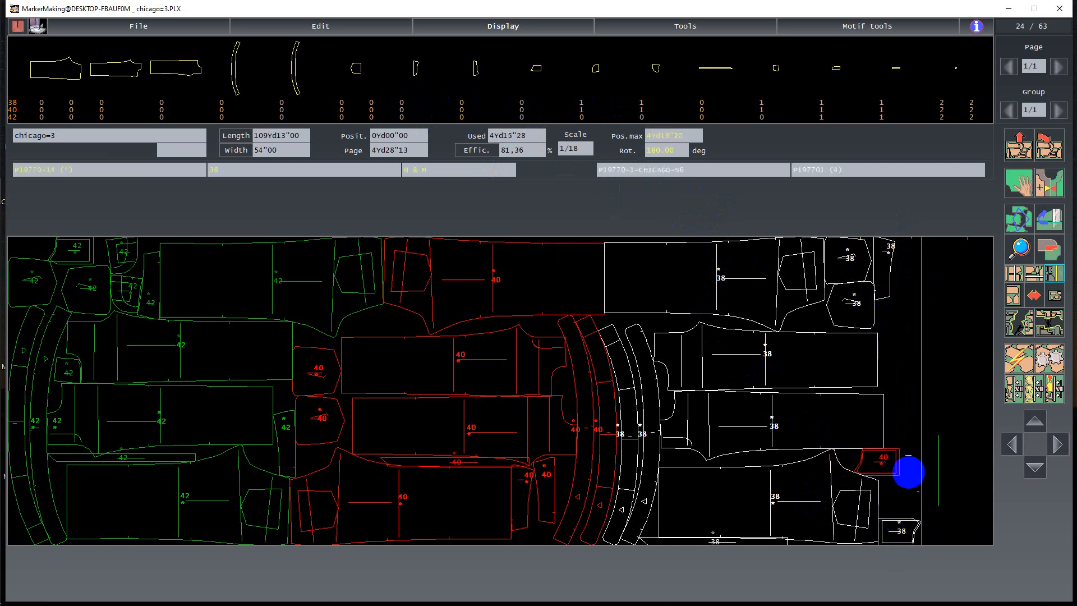
click(930, 373)
click(892, 278)
click(930, 484)
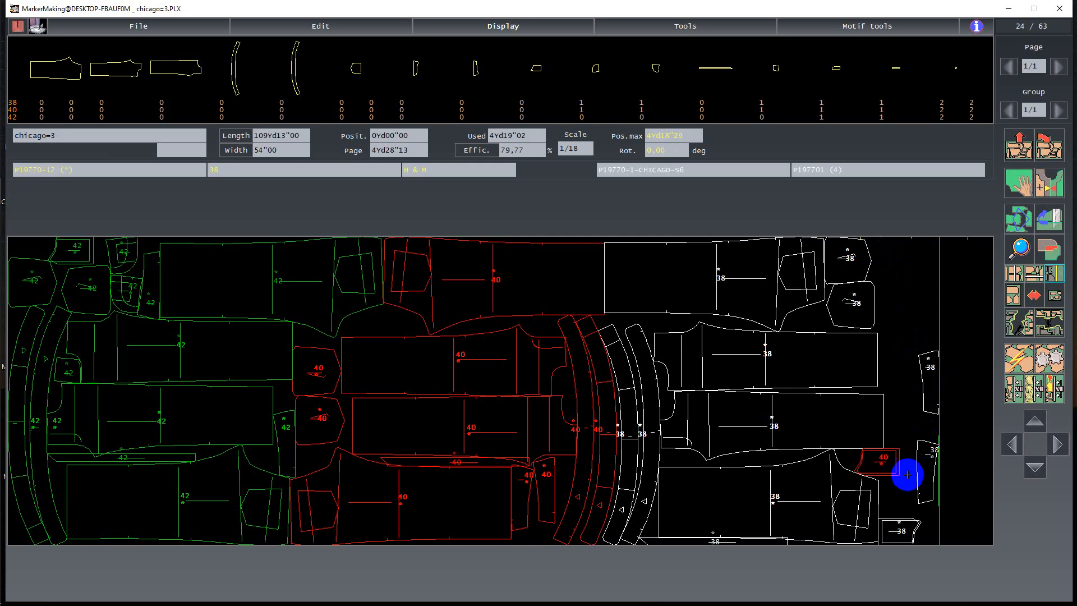
Step: Move the small size 40 piece into the gap where the upper size 42 and size 40 wide panels meet
click(889, 473)
click(907, 252)
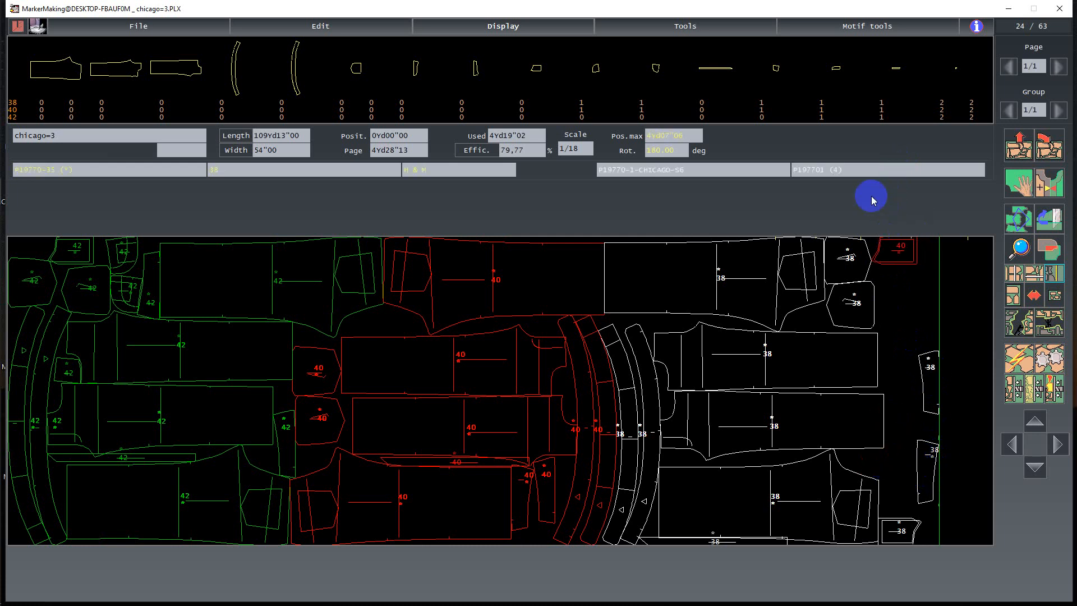
click(894, 255)
click(381, 322)
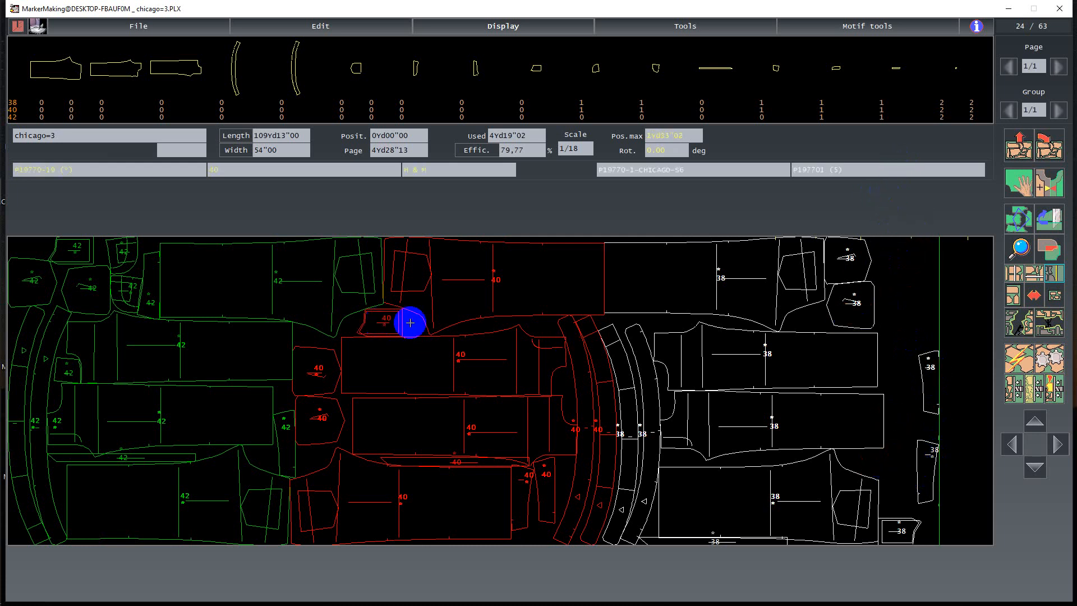
Step: Move the small size 38 piece to the upper edge beside the pocket pieces and bring the two narrow size 38 pieces back beneath it
click(907, 543)
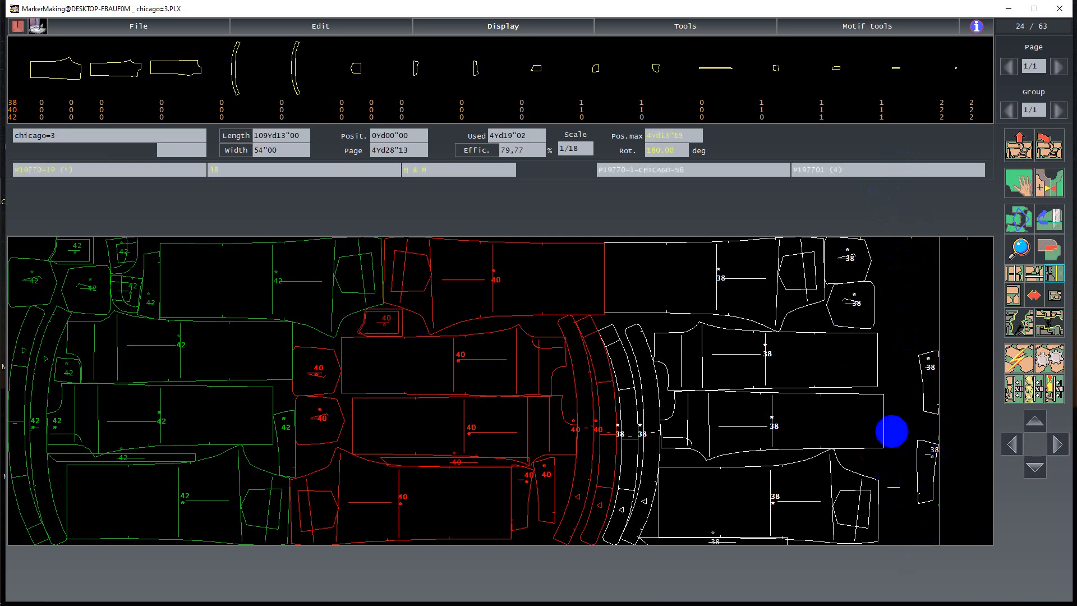
click(930, 366)
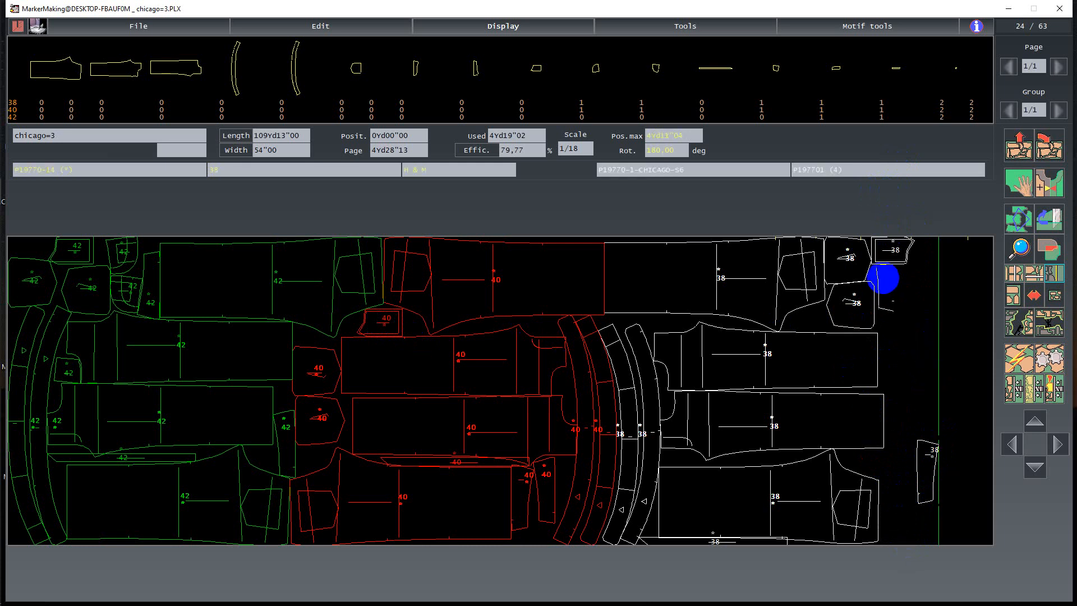
click(881, 293)
click(926, 453)
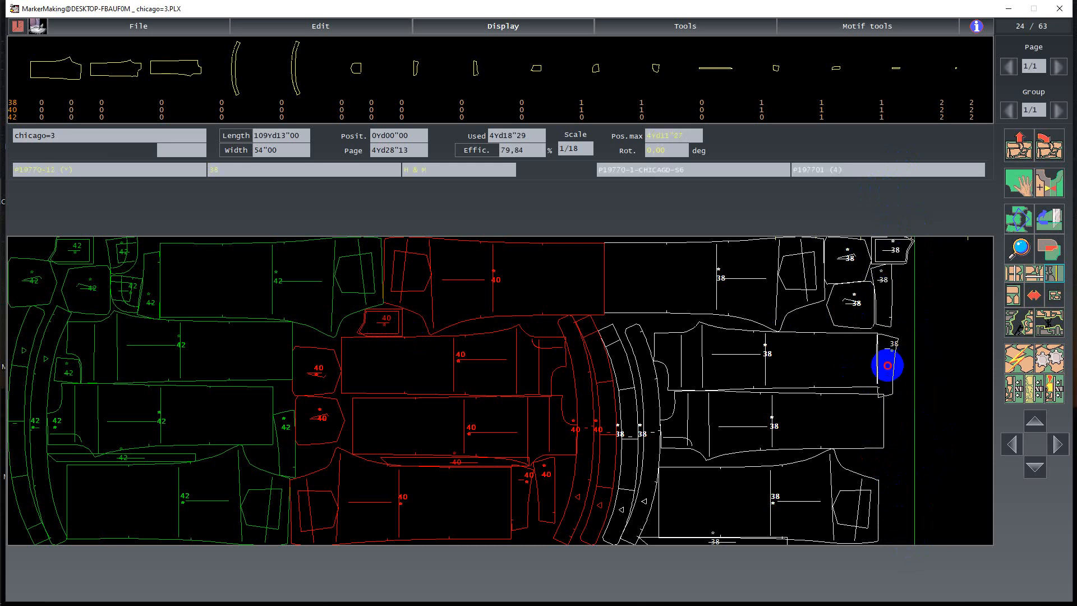
click(887, 363)
Step: Nest the small size 38 piece in the gap below the upper wide panel and reposition the lower pocket piece tightly beside it
click(897, 254)
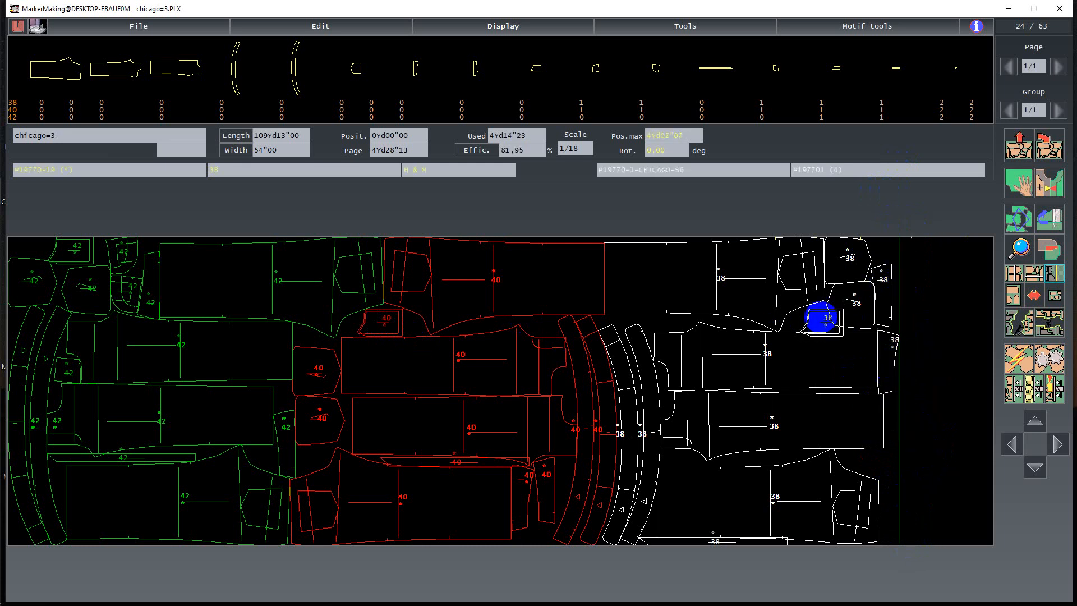
click(820, 316)
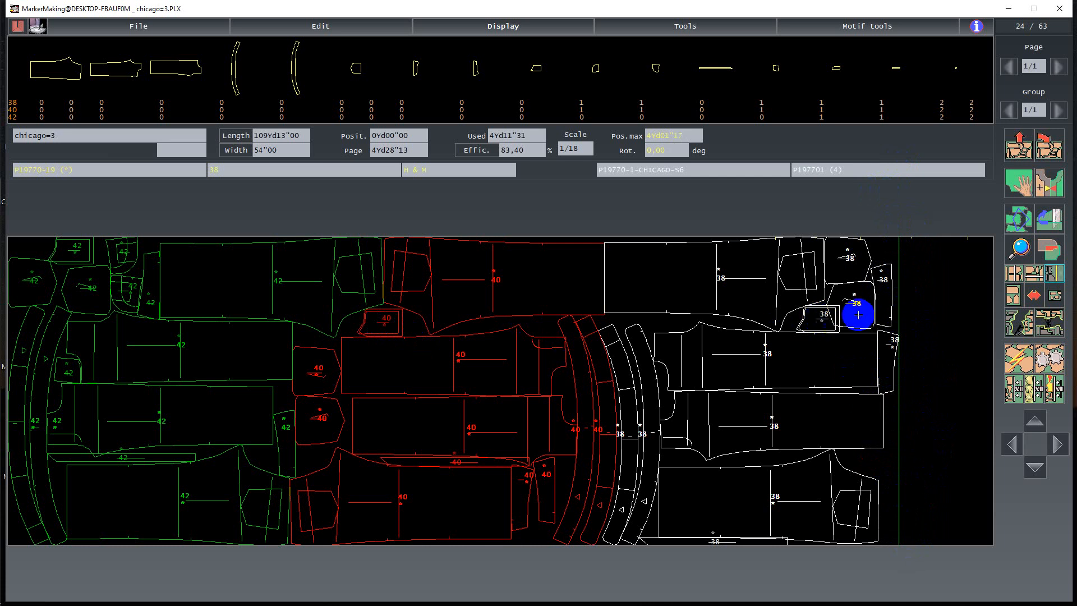
click(880, 291)
click(928, 299)
click(851, 304)
click(882, 298)
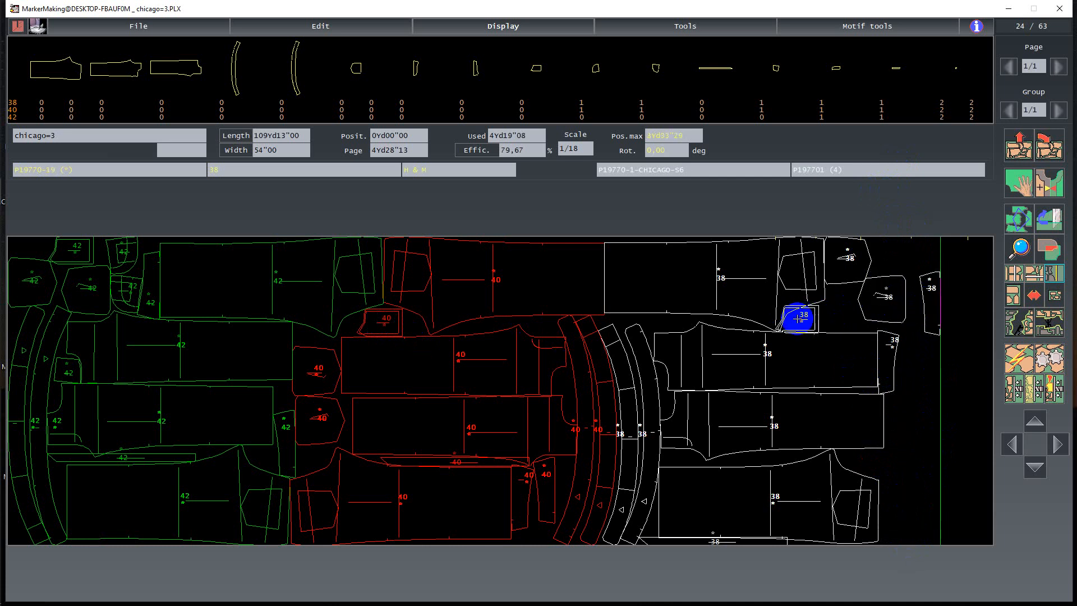
click(797, 318)
click(887, 301)
click(836, 304)
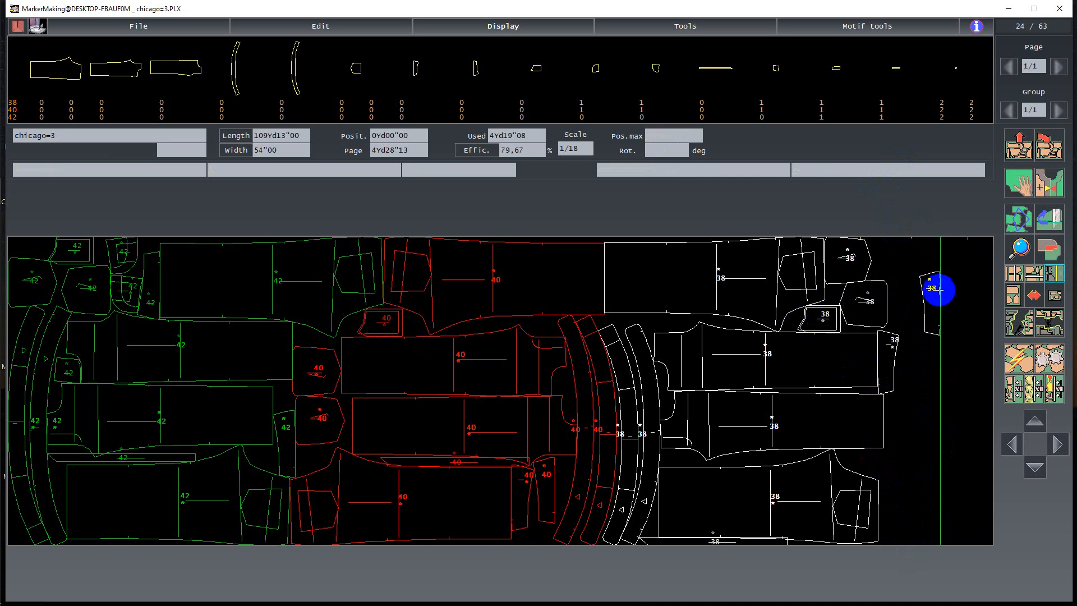
Step: Set one narrow size 38 piece at the upper edge beside the pocket pieces and the other against the upper narrow panel's hem
click(925, 282)
click(894, 244)
click(892, 342)
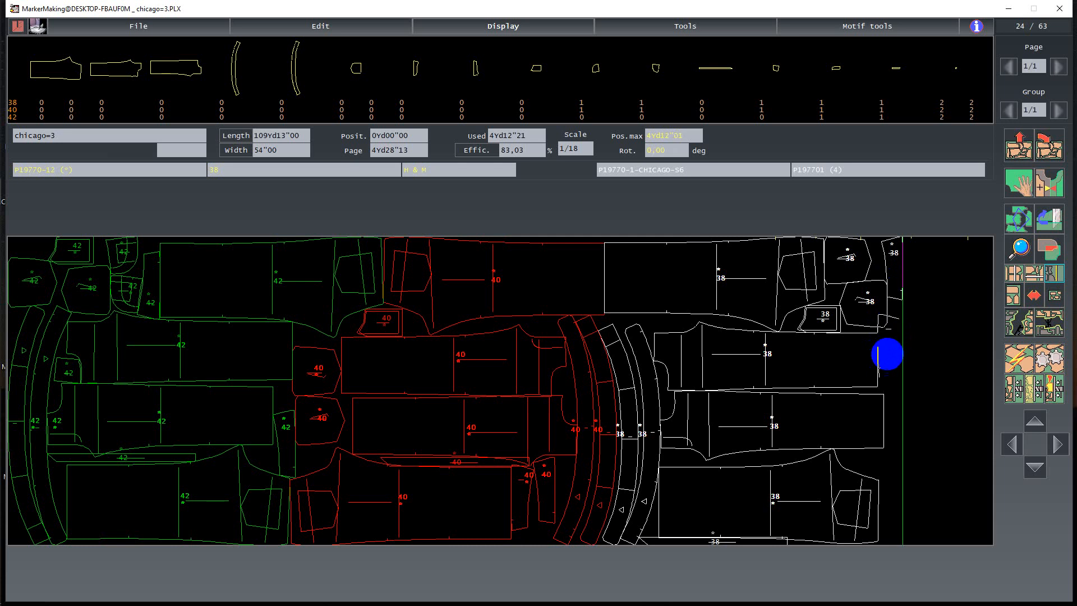
Step: Place the two small curved size 40 pieces one above the other between the lower size 40 wide panel and the waistbands
click(583, 108)
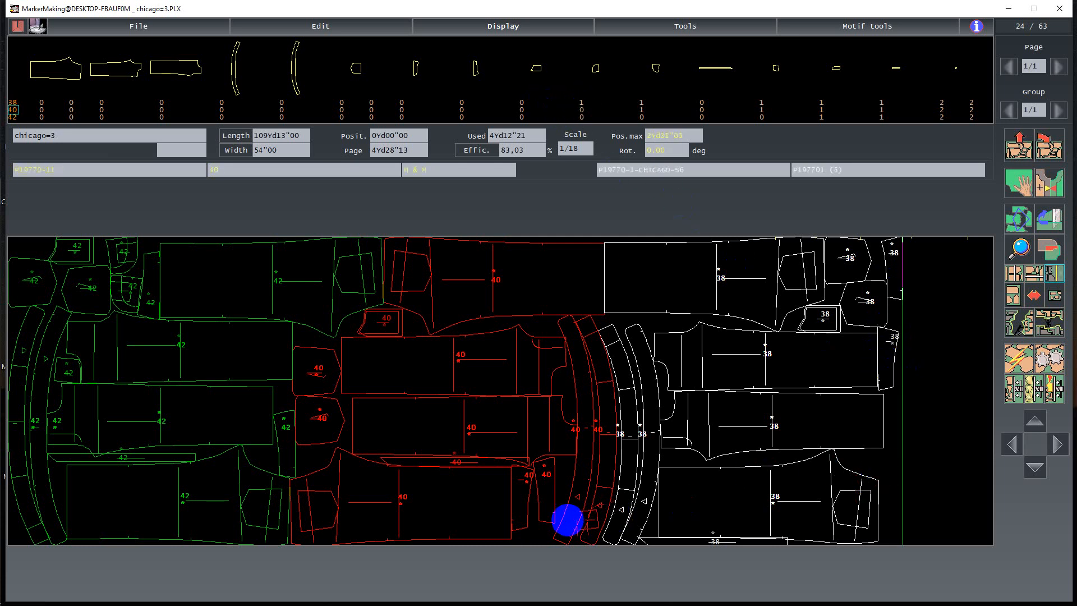
click(532, 536)
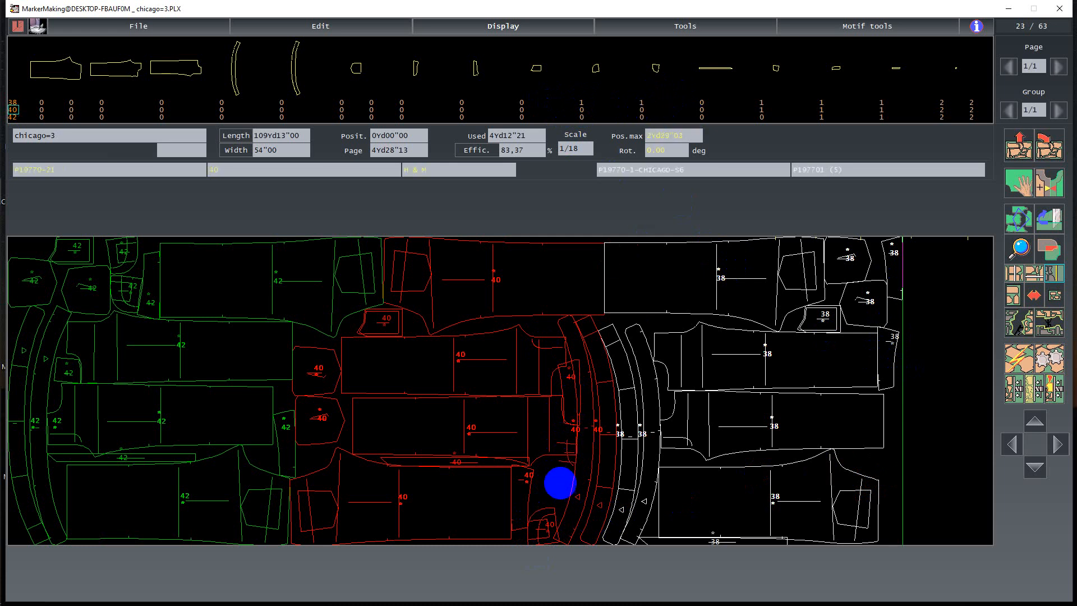
click(554, 478)
Step: Stack the two small curved size 38 pieces at the end of the lower size 38 wide panel, starting from the marker's lower edge
click(580, 101)
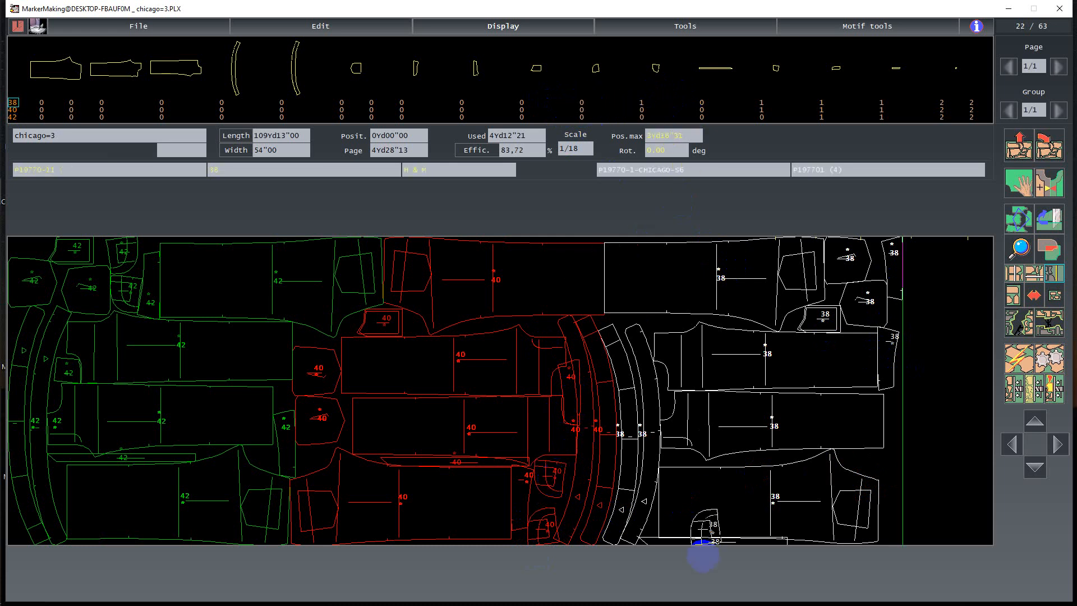
click(883, 464)
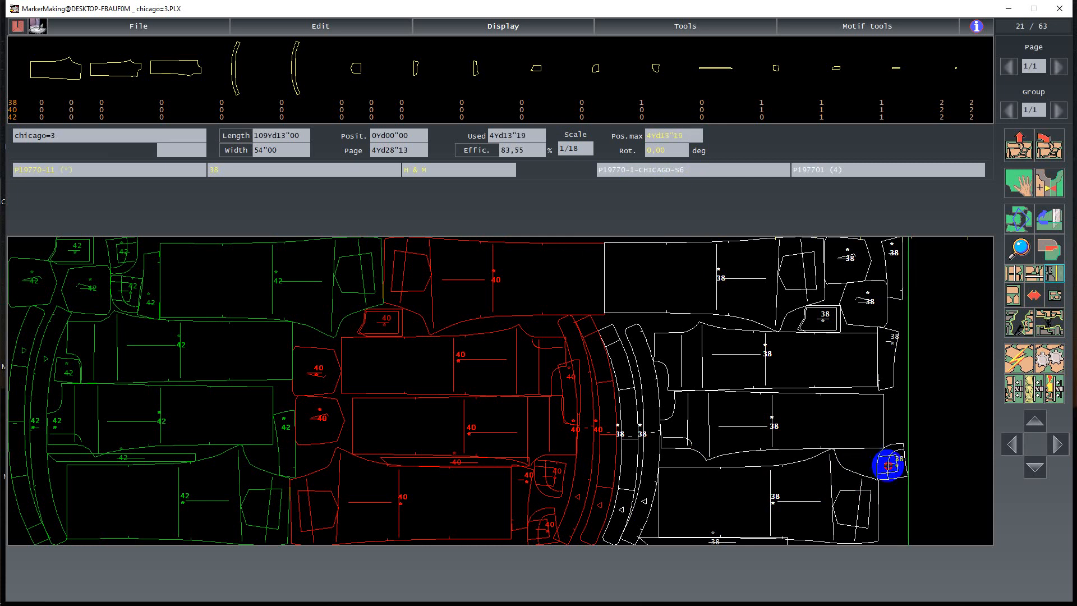
click(888, 466)
click(890, 561)
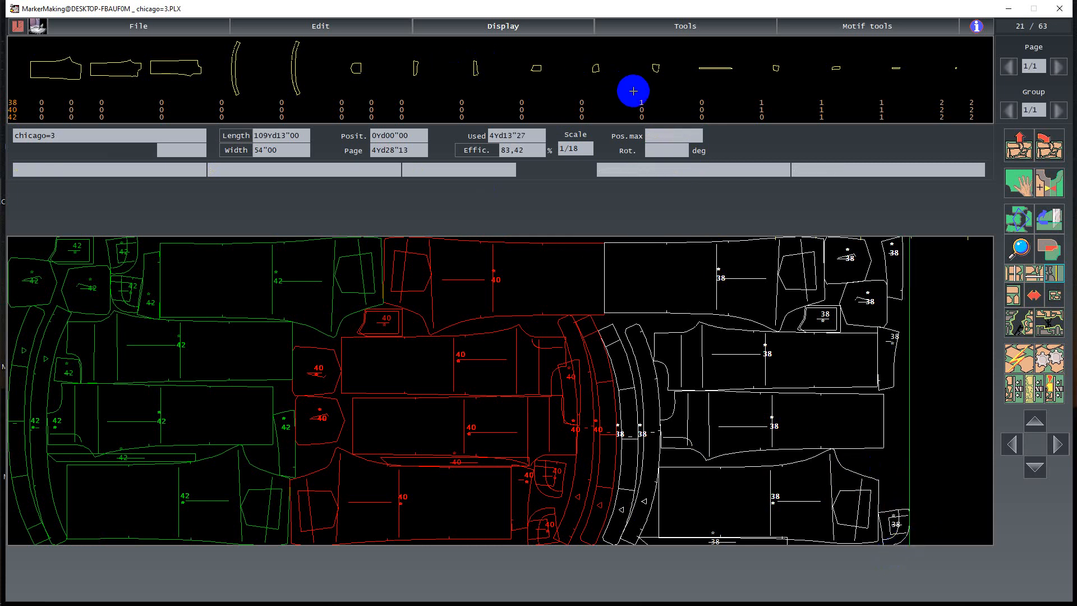
click(640, 101)
click(885, 499)
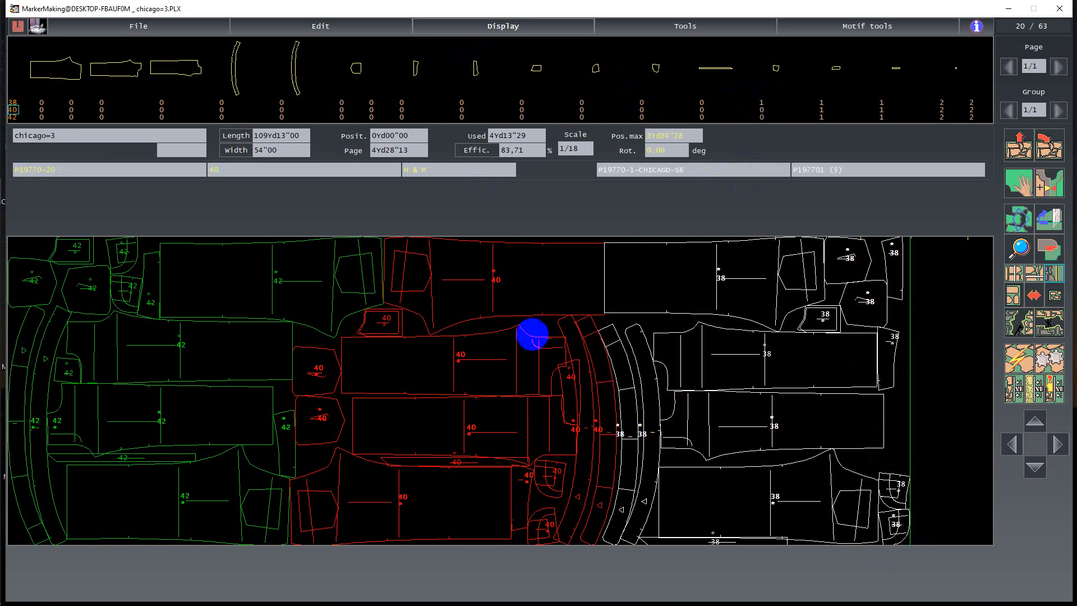
Step: Fit the small size 40 piece P19770-20 into the gap below the lower size 40 pocket piece
click(541, 327)
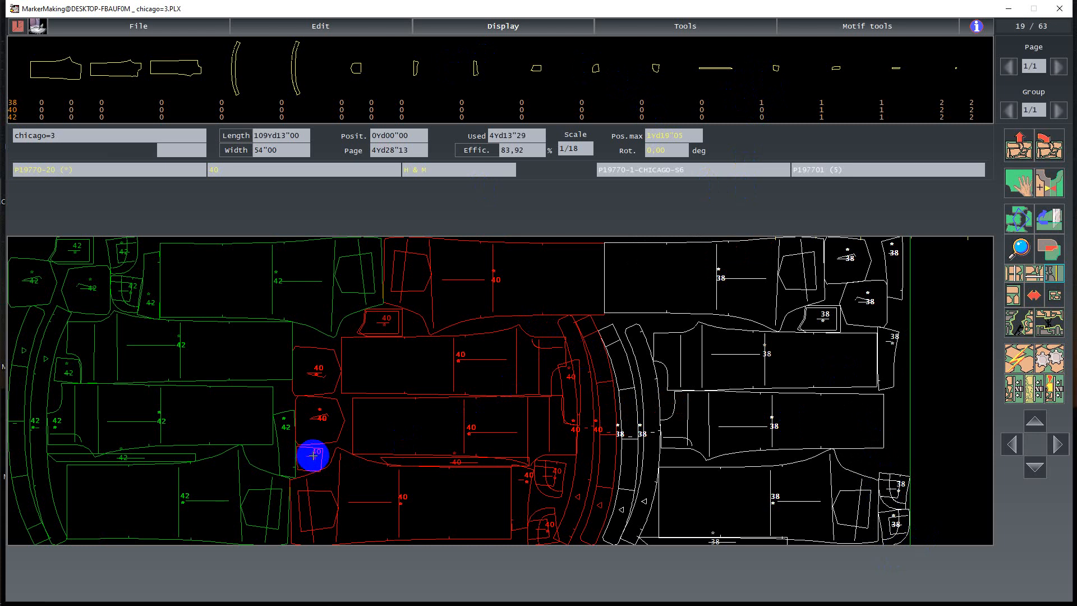
click(313, 456)
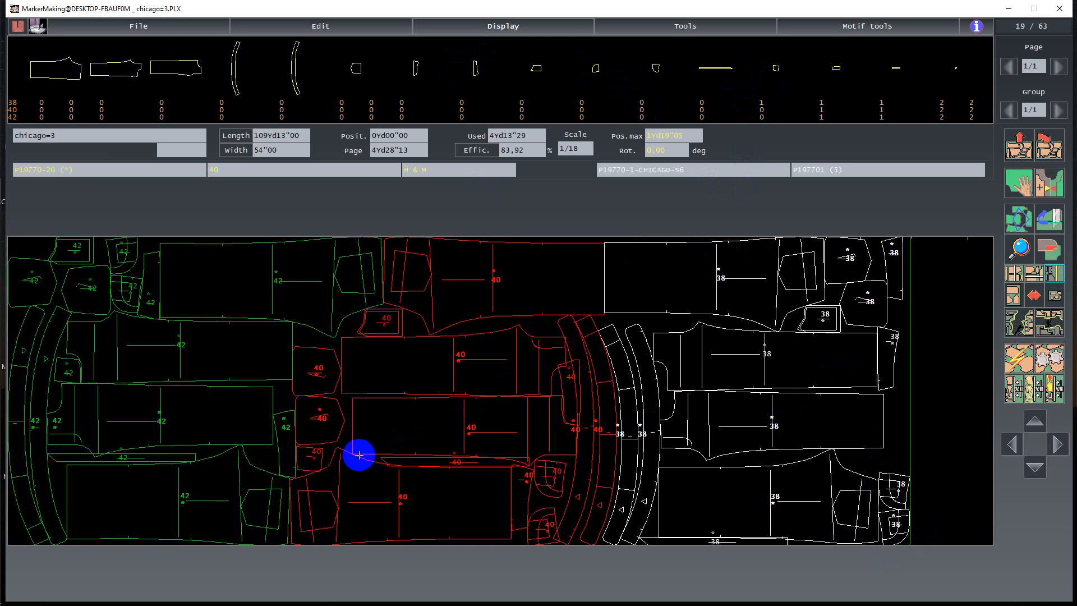
Step: Place size 38 piece P19770-20 above the stacked curved size 38 pieces and size 42 piece P19770-17 in the marker's upper starting corner
click(763, 101)
click(897, 458)
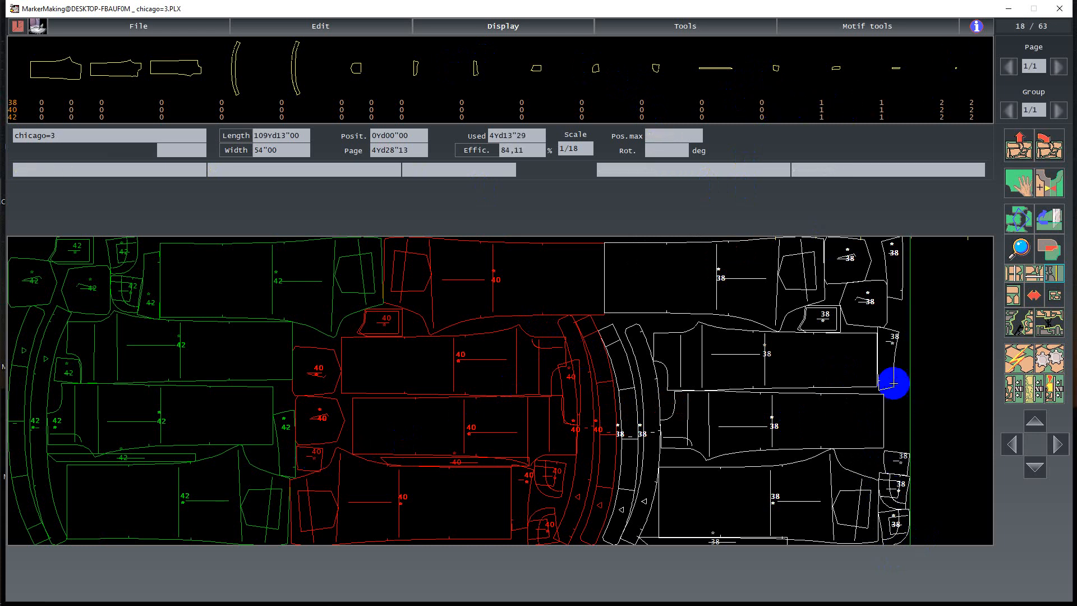
click(822, 114)
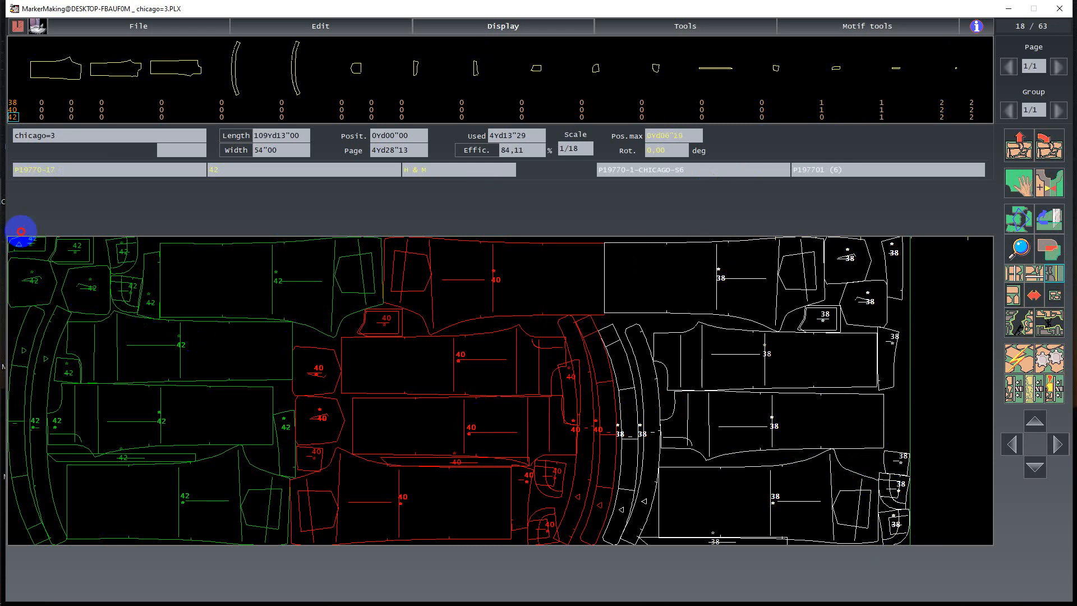
click(21, 231)
Step: Fit size 40 piece P19770-17 above the small curved size 40 pieces and its size 38 counterpart above the upper size 38 narrow panel's waist end
click(823, 110)
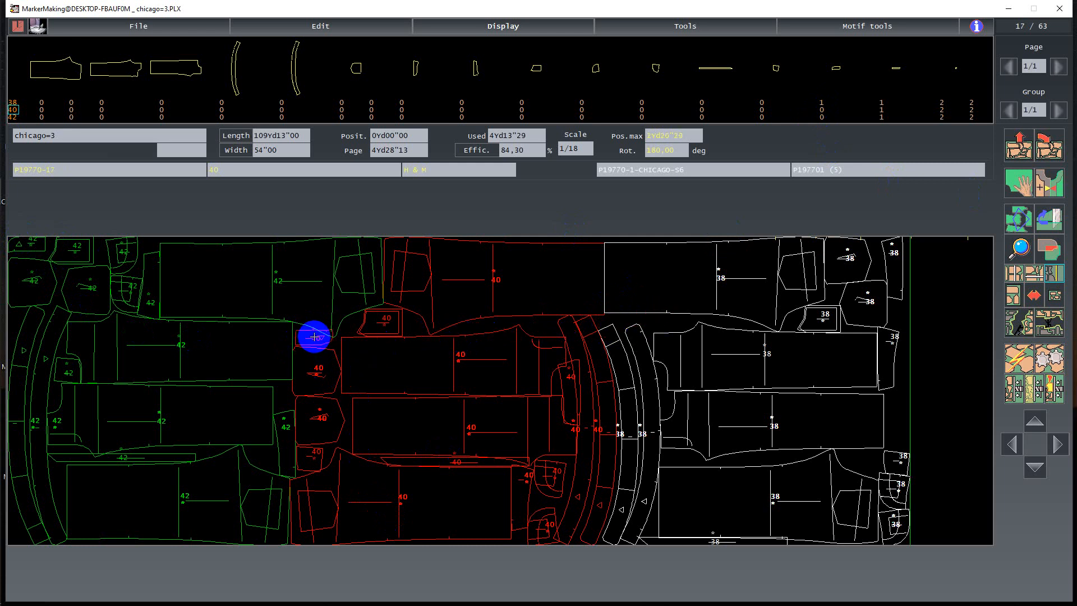
click(314, 338)
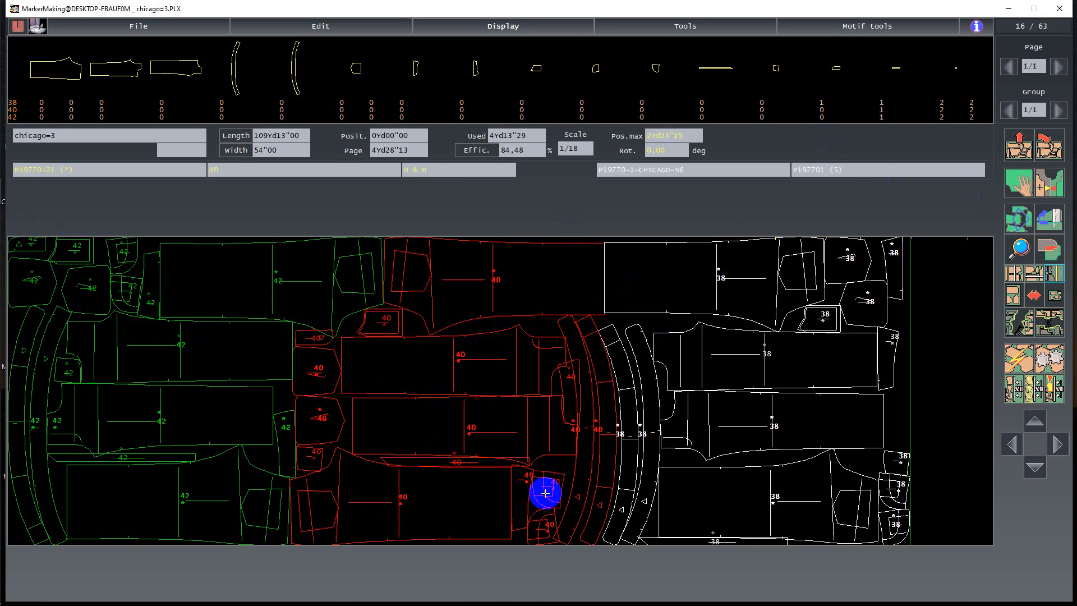
click(307, 339)
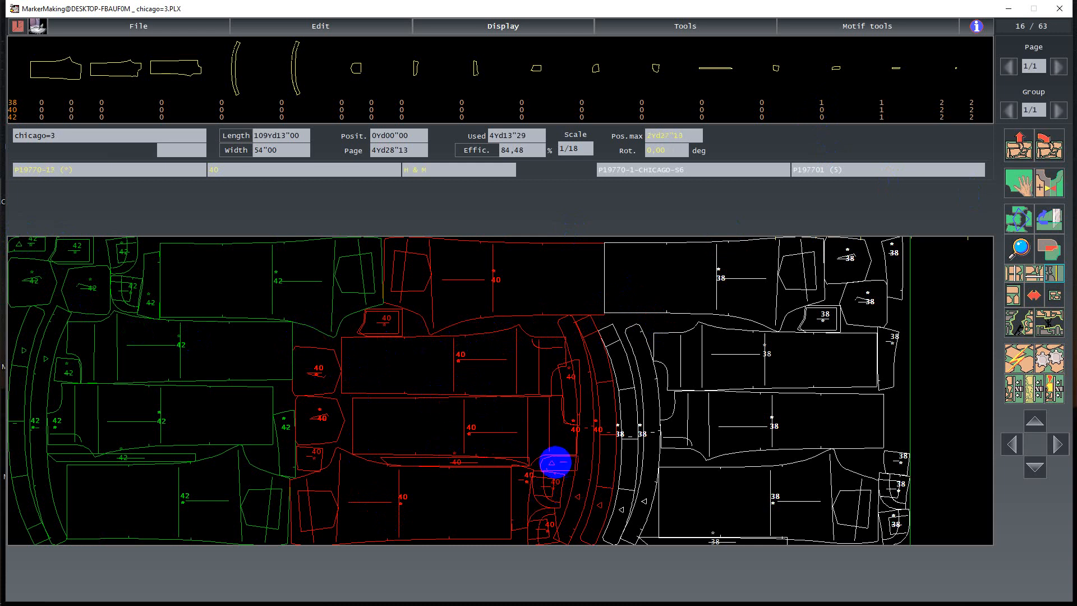
click(555, 462)
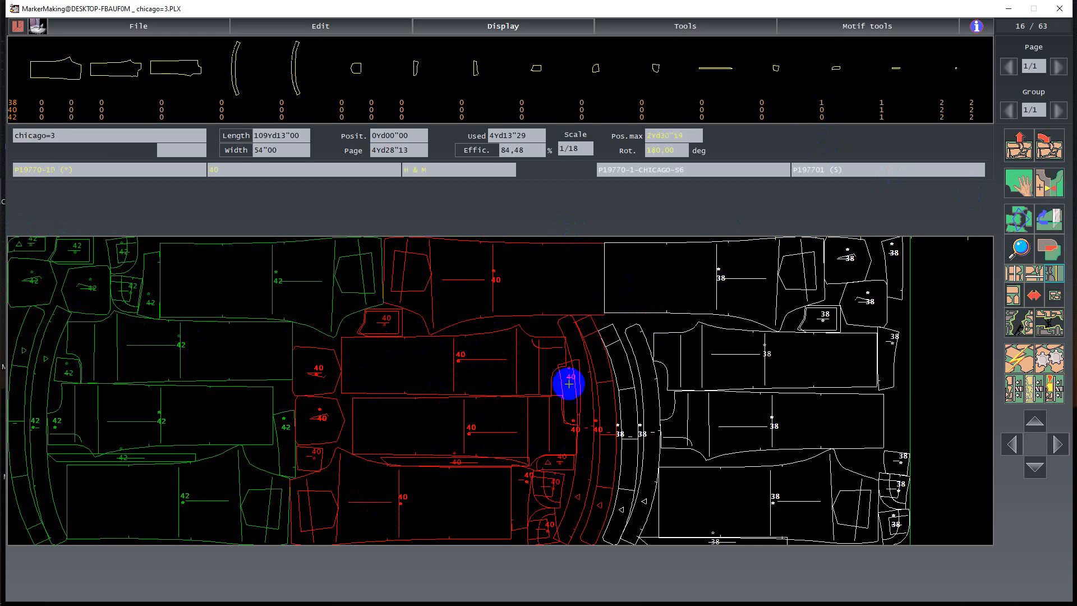
click(828, 102)
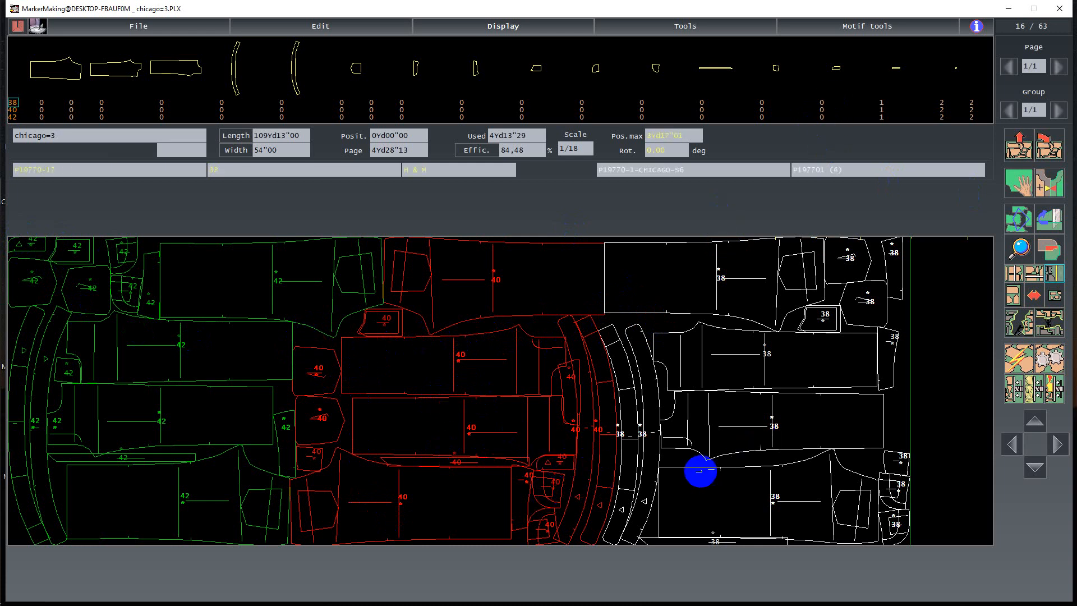
click(674, 335)
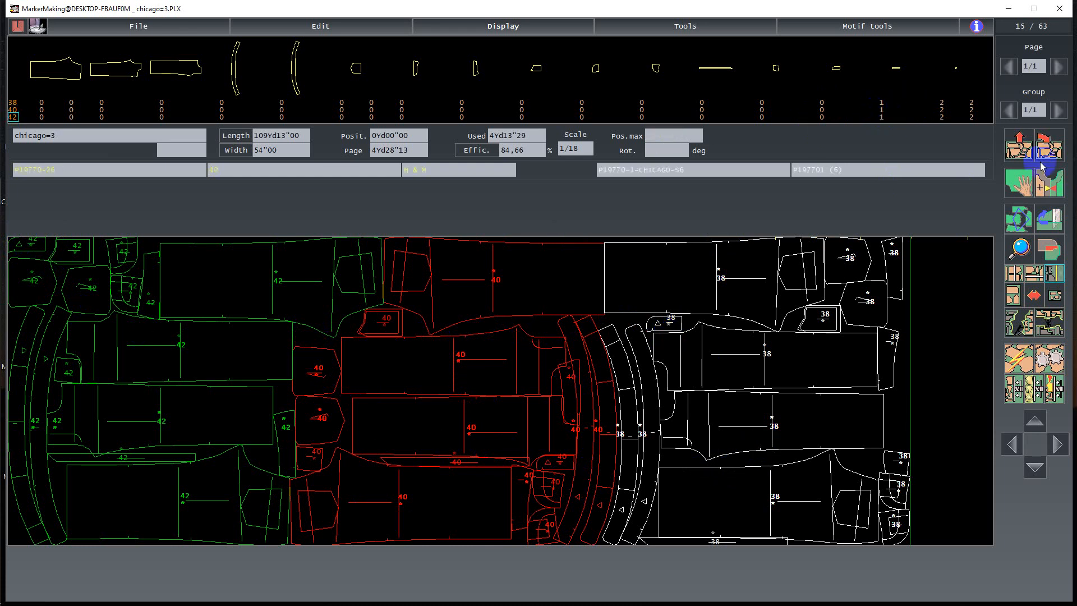
Step: Place all remaining small pieces automatically, and move the size 40 and size 38 strips into the gaps between the leg panels
click(1036, 293)
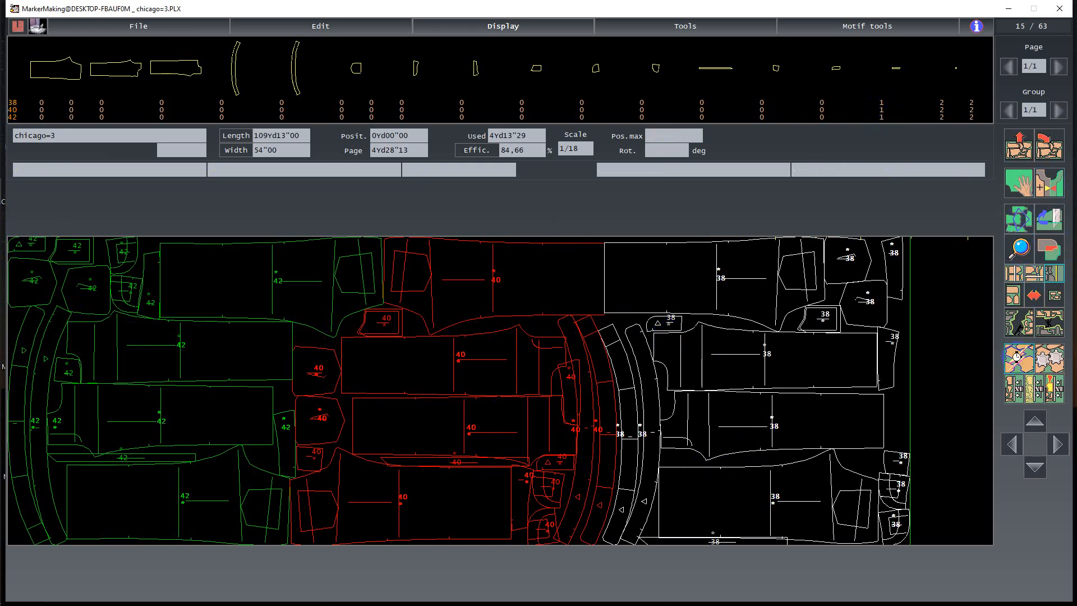
click(1020, 357)
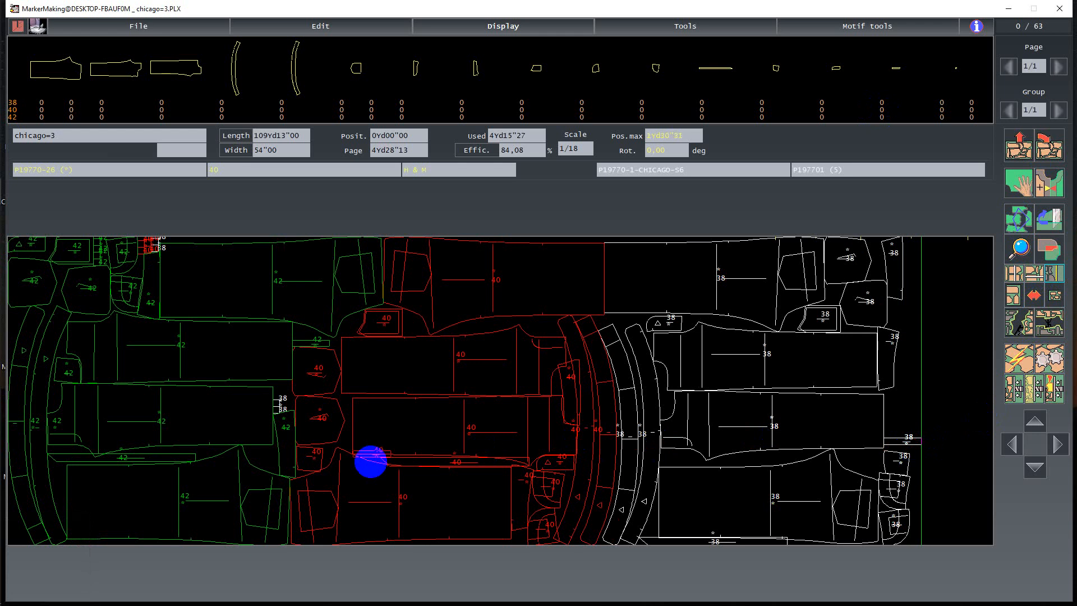
click(479, 331)
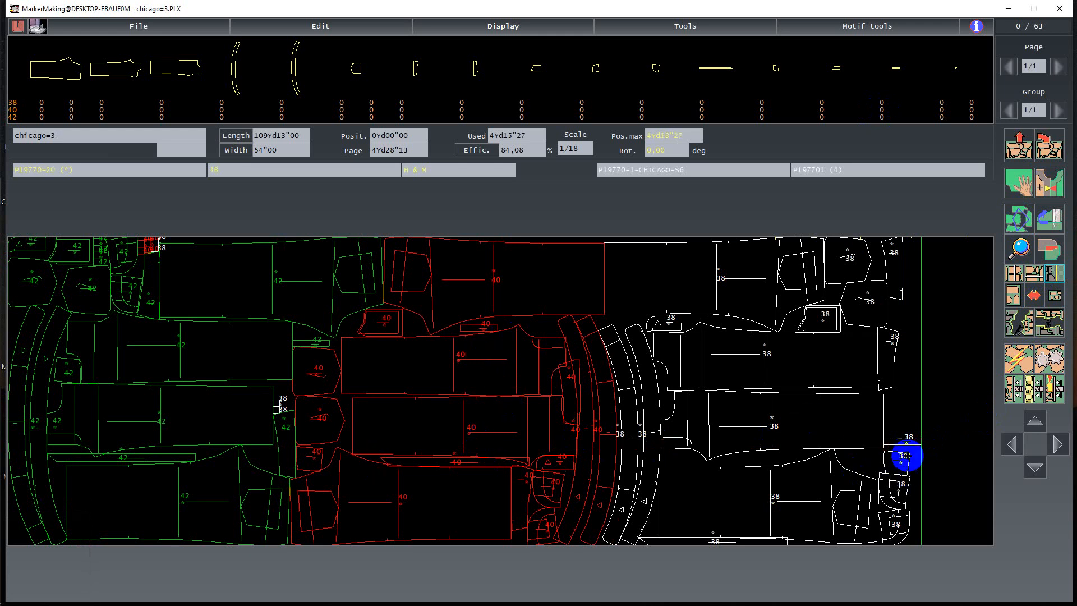
click(906, 440)
click(747, 460)
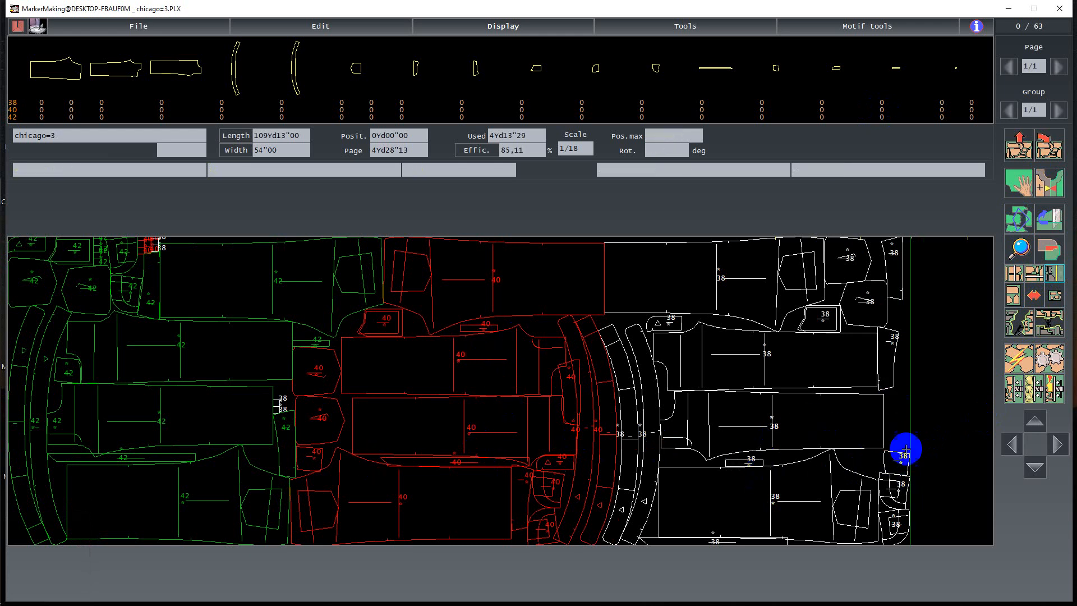
Step: Run compaction on the marker and mark the chain of pieces that determines its length
click(1008, 386)
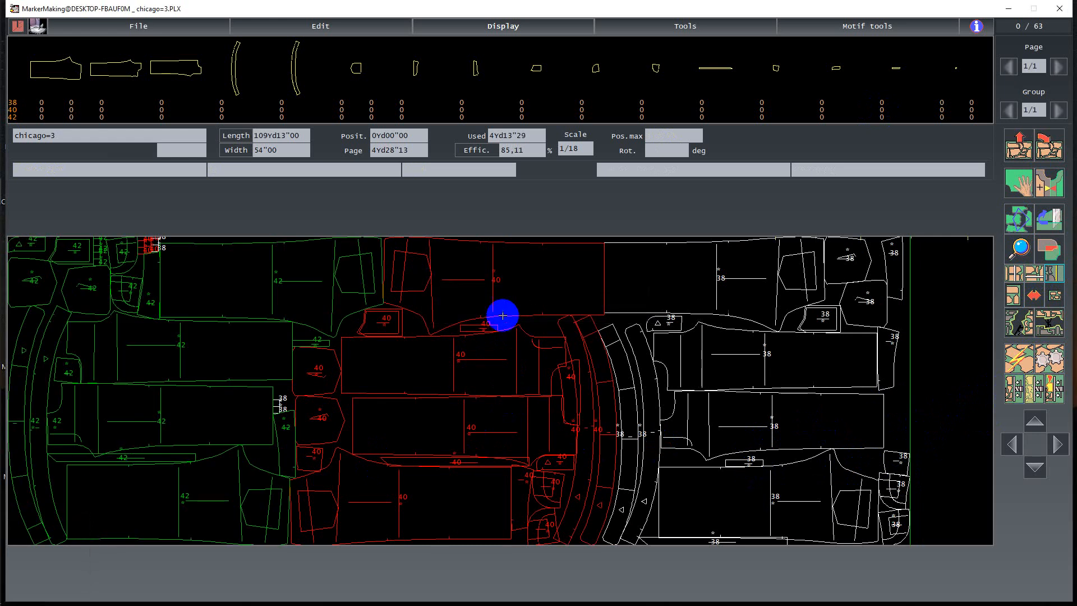
click(854, 493)
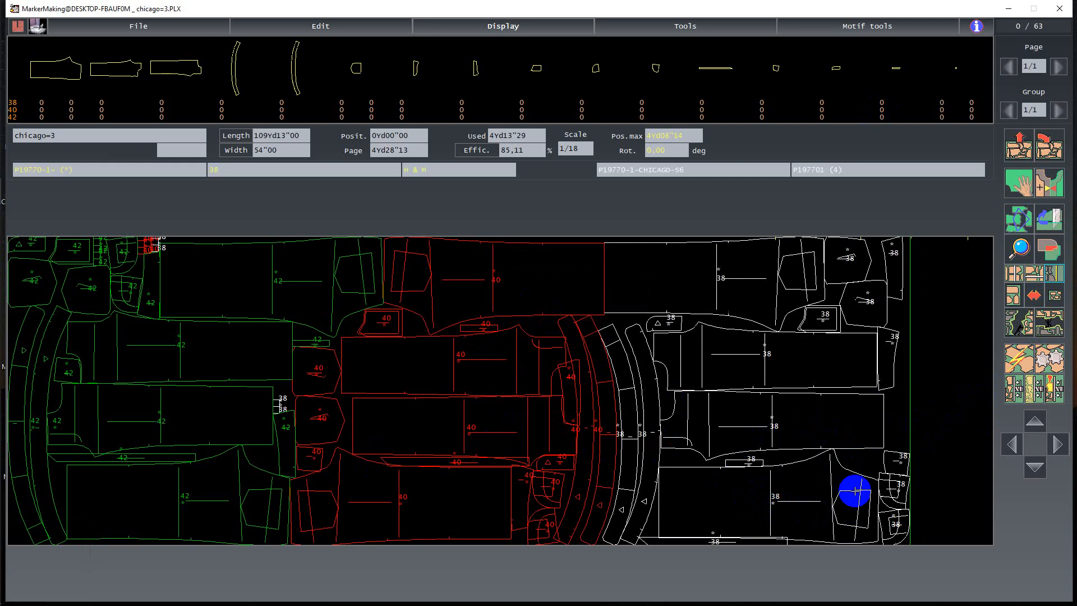
click(853, 483)
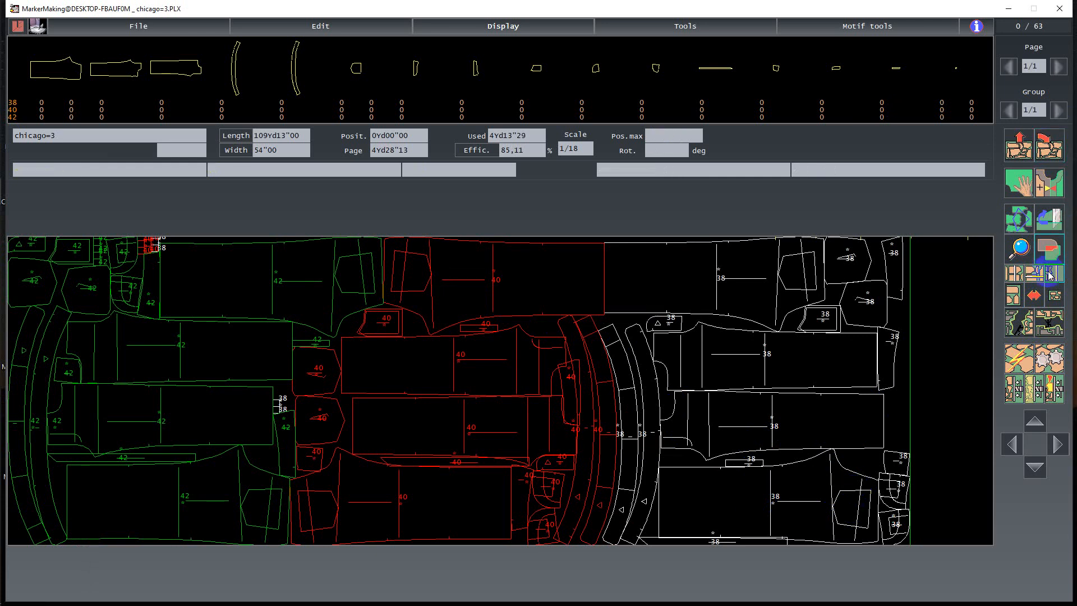
click(440, 202)
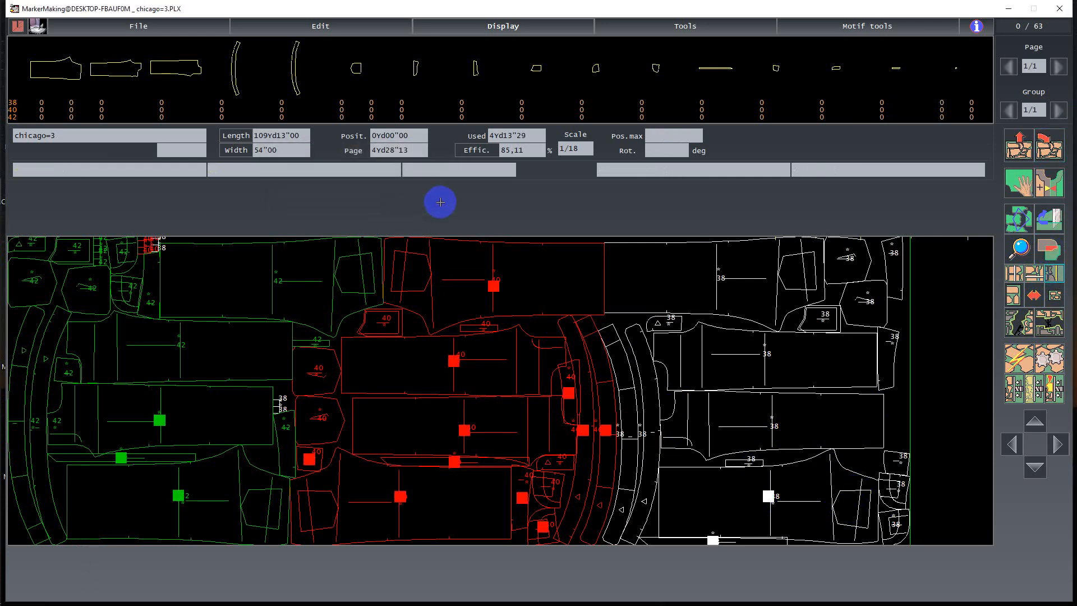
click(753, 283)
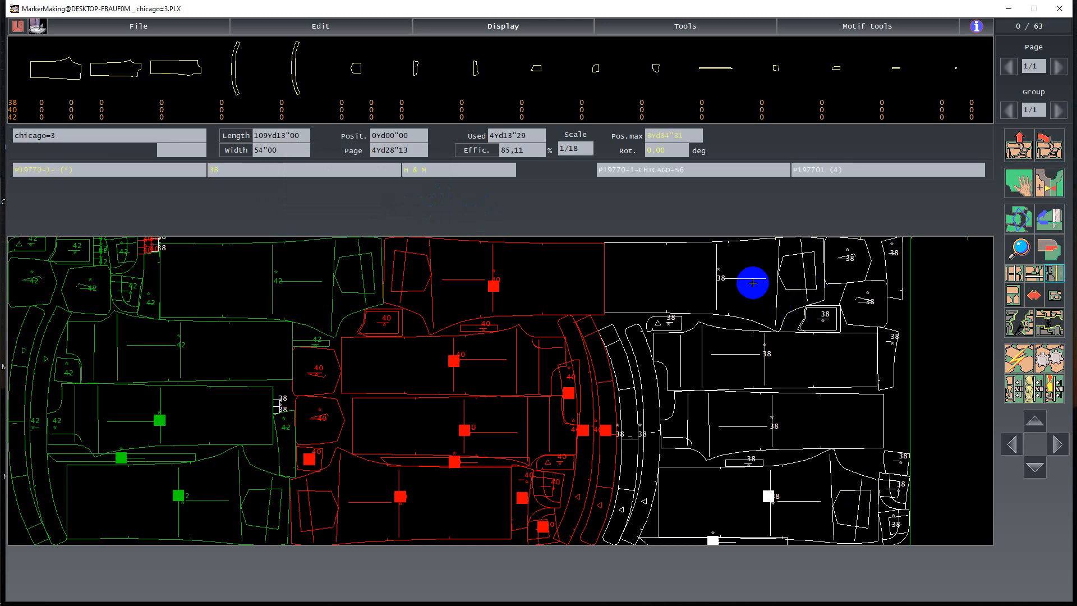
click(548, 354)
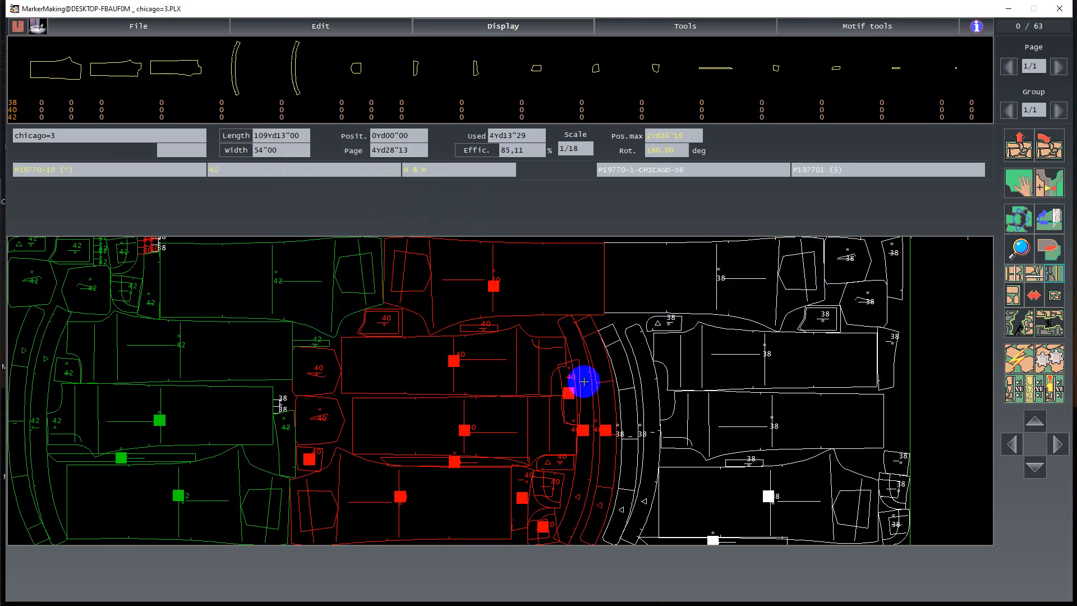
Step: Try size 40 piece P19770-14 beside the size 40 pocket pieces, and put it back between the narrow panels and the waistbands
drag(569, 391, 335, 418)
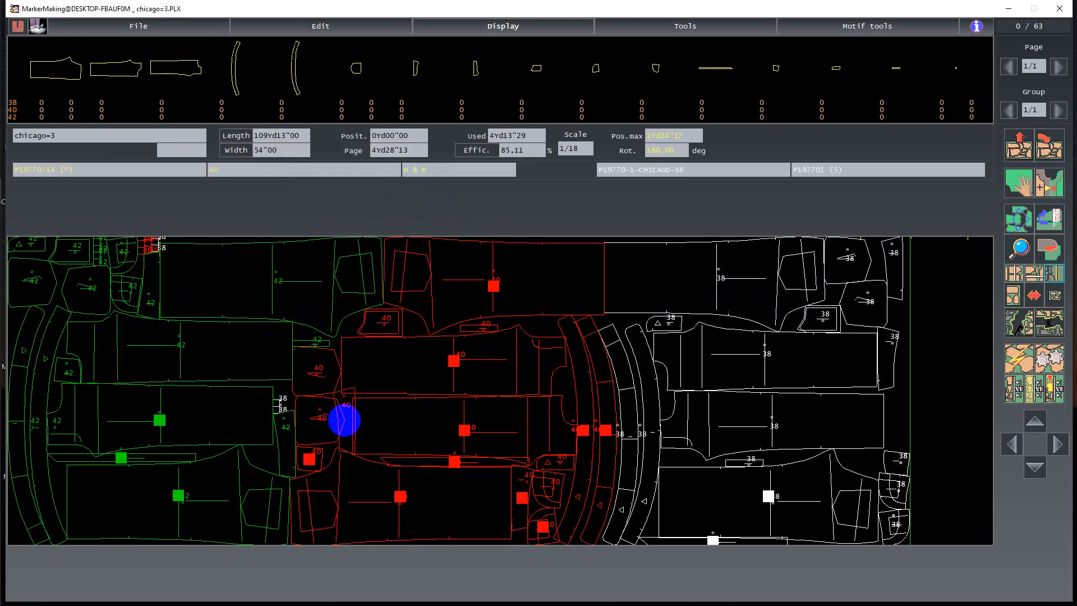
drag(345, 420, 573, 399)
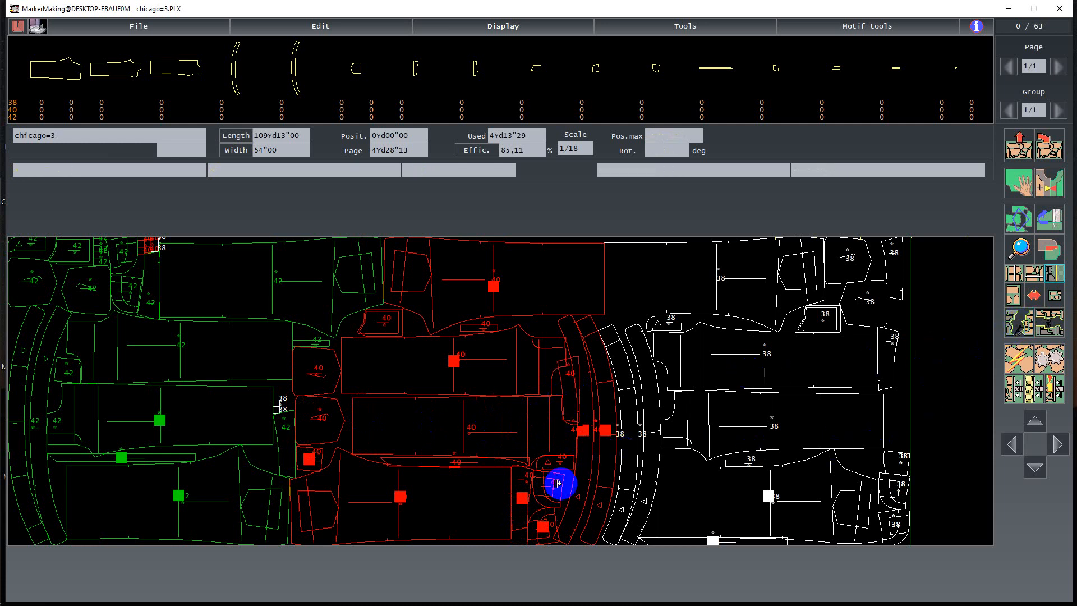
Step: Slice the marker between the size 40 waistbands with a gap value of 126 1/32in, and reseat both waistbands against each other
click(579, 506)
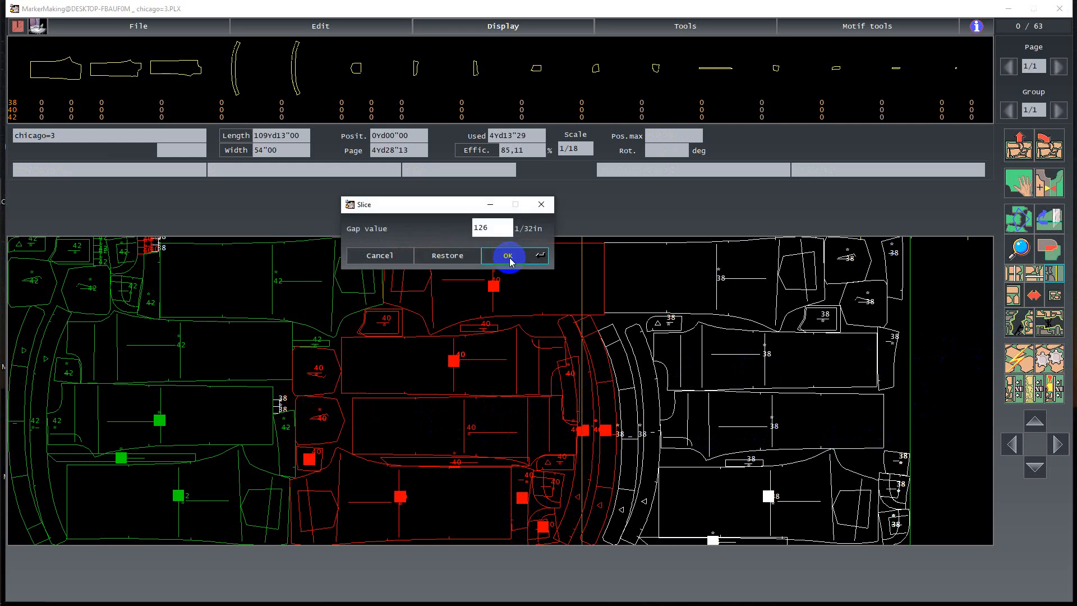
click(508, 257)
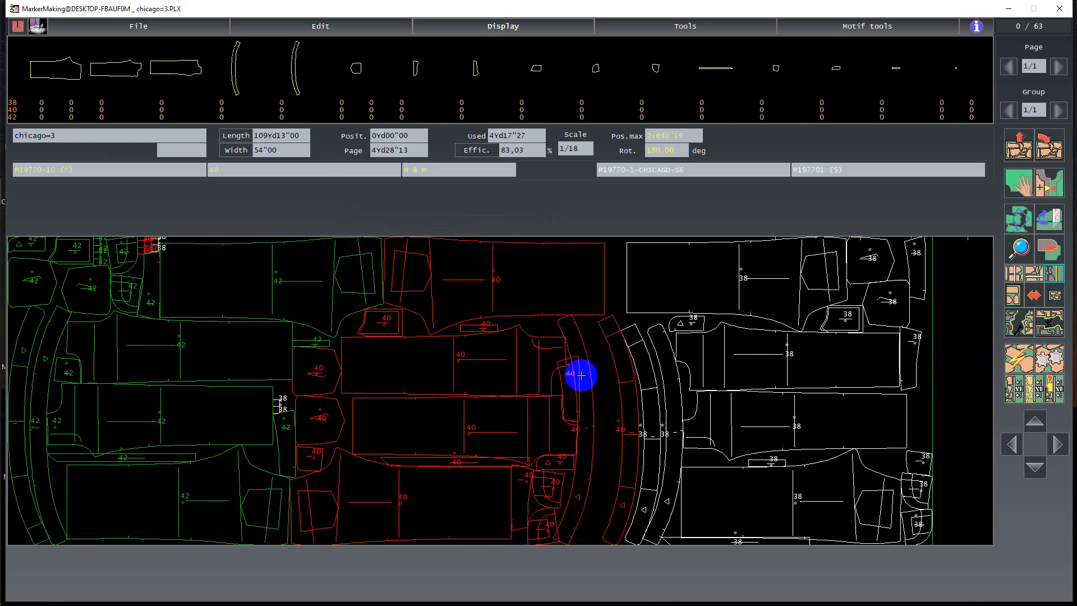
drag(581, 376, 625, 398)
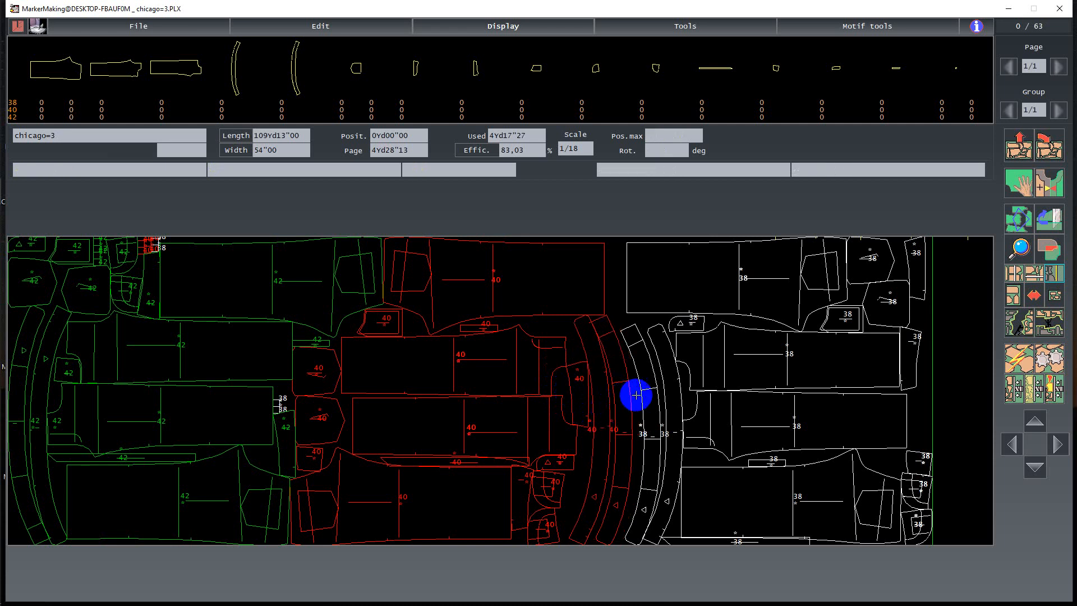
Step: Move the two size 38 waistbands up against the size 40 waistbands
click(646, 390)
click(670, 389)
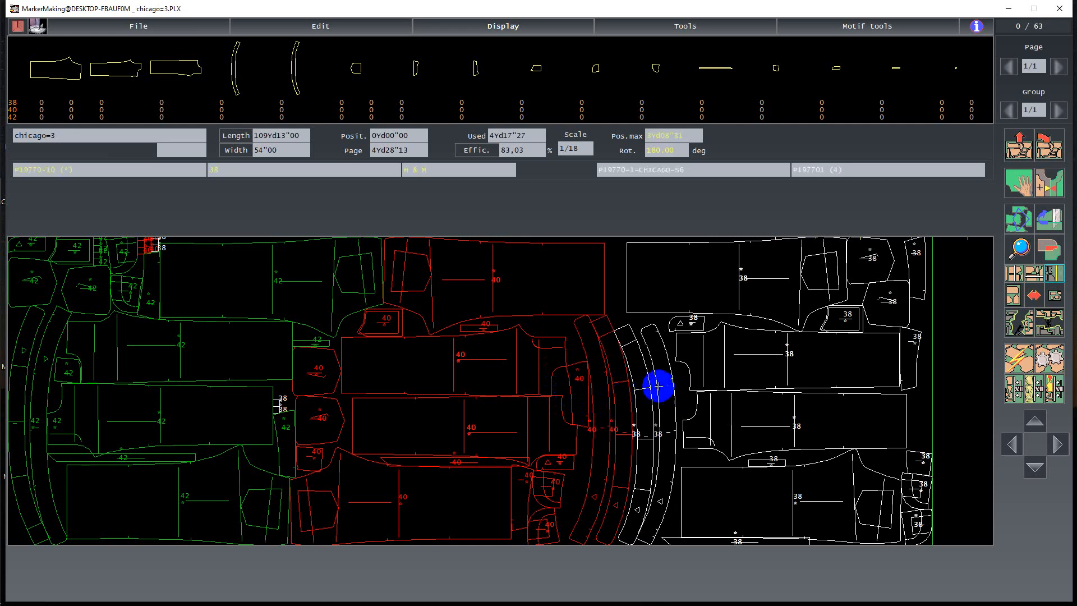
click(603, 424)
click(548, 522)
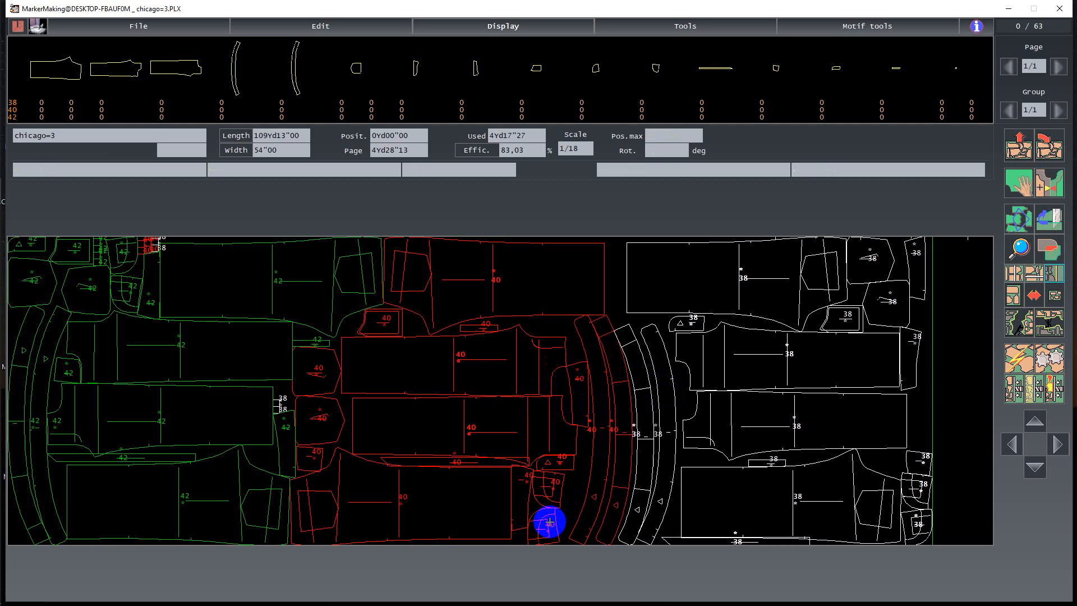
Step: Try to fit the upper size 38 piece P19770-14 at the hem of the lower size 38 wide panel
click(923, 284)
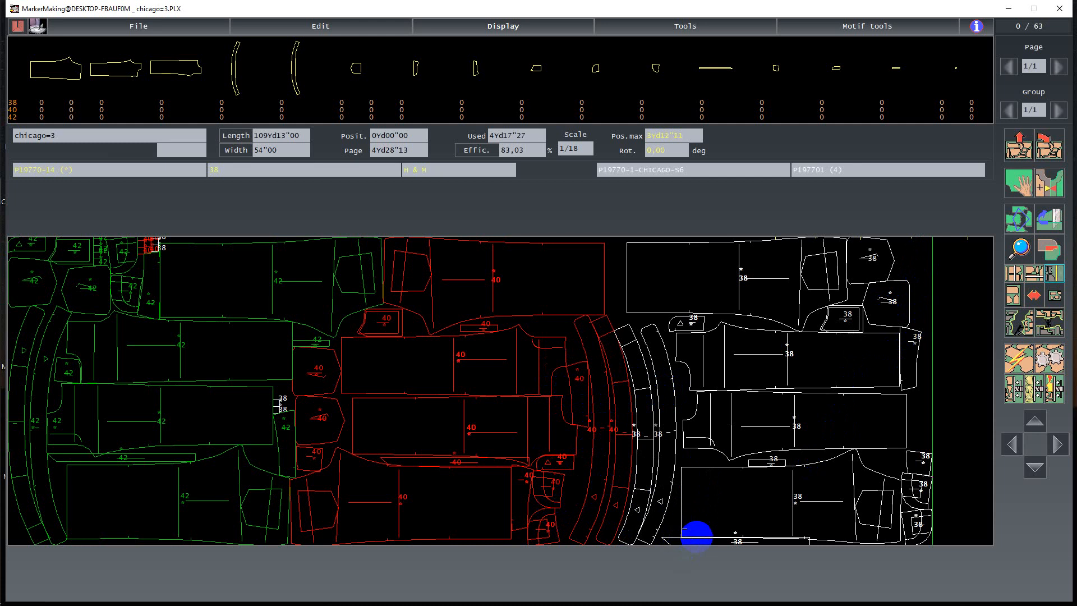
right_click(784, 468)
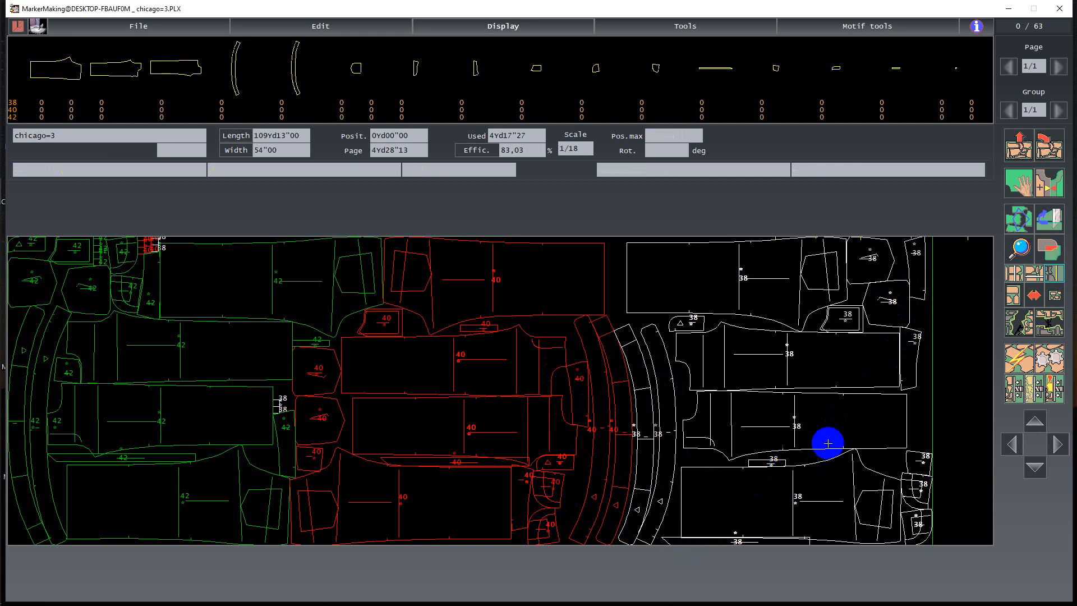
Step: Shift the upper size 38 narrow panel closer to the waistbands and run compaction on all placed pieces
drag(885, 386, 845, 384)
click(1008, 390)
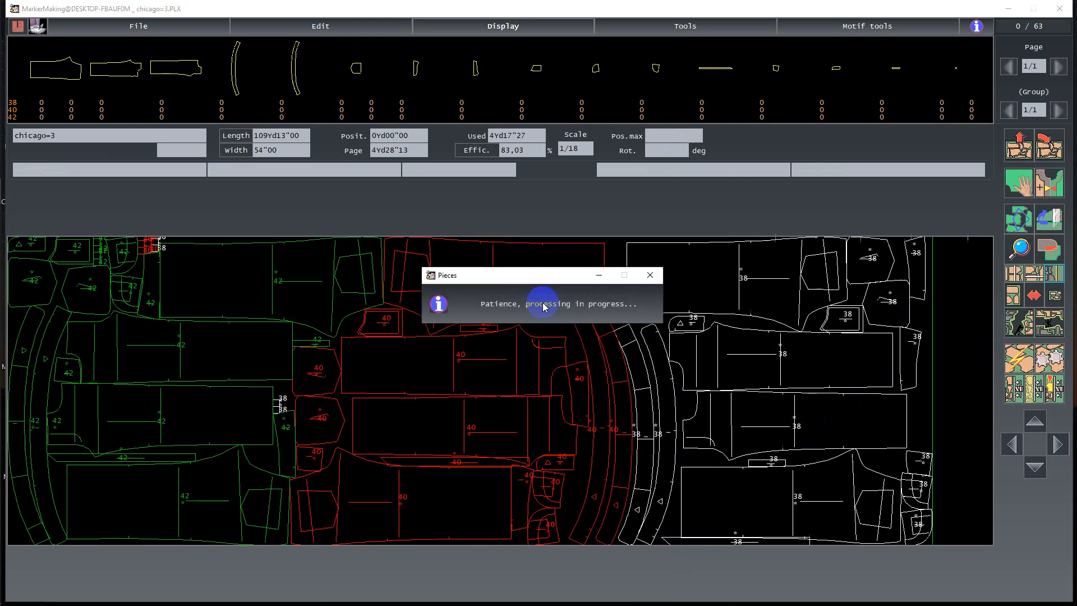
click(536, 304)
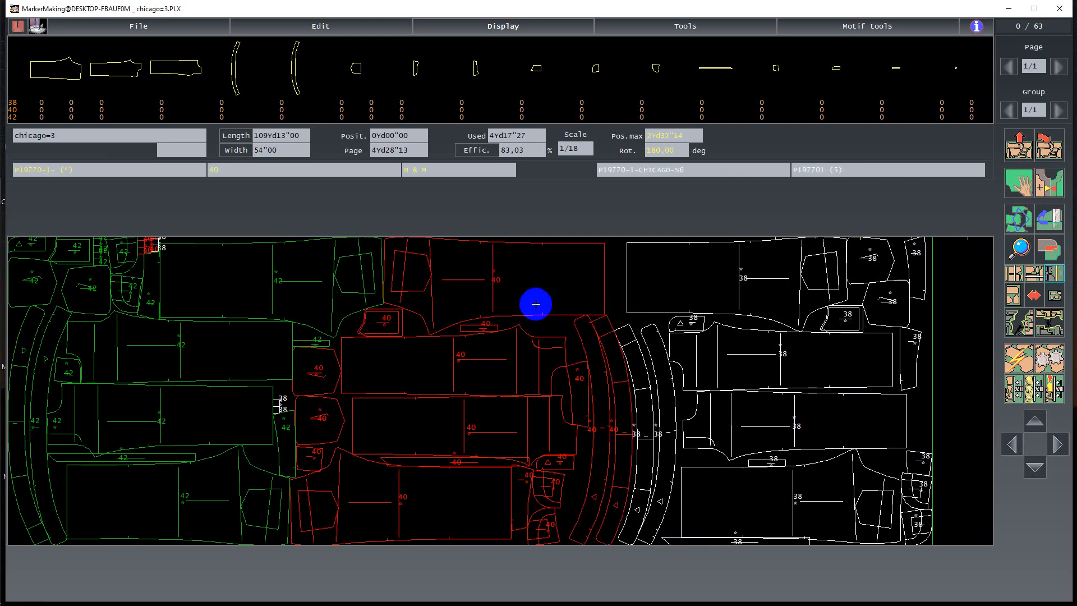
click(801, 483)
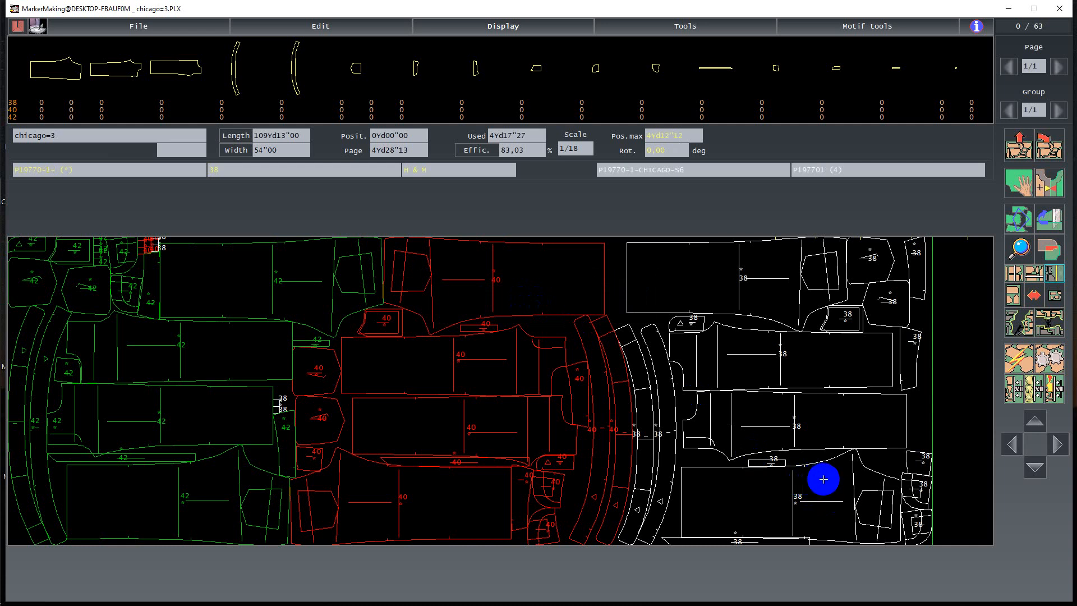
click(659, 449)
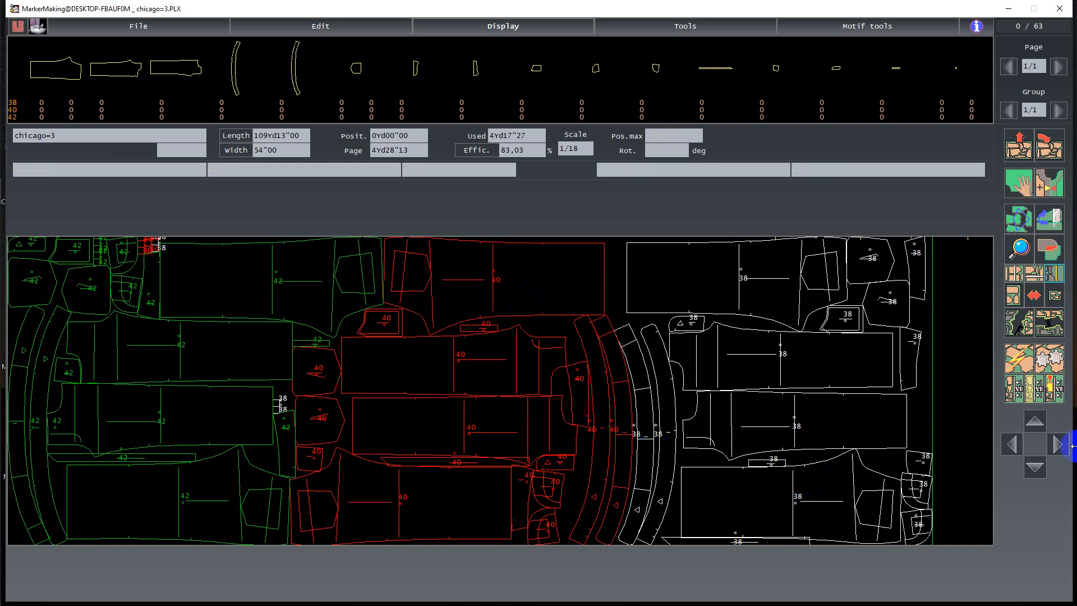
click(542, 303)
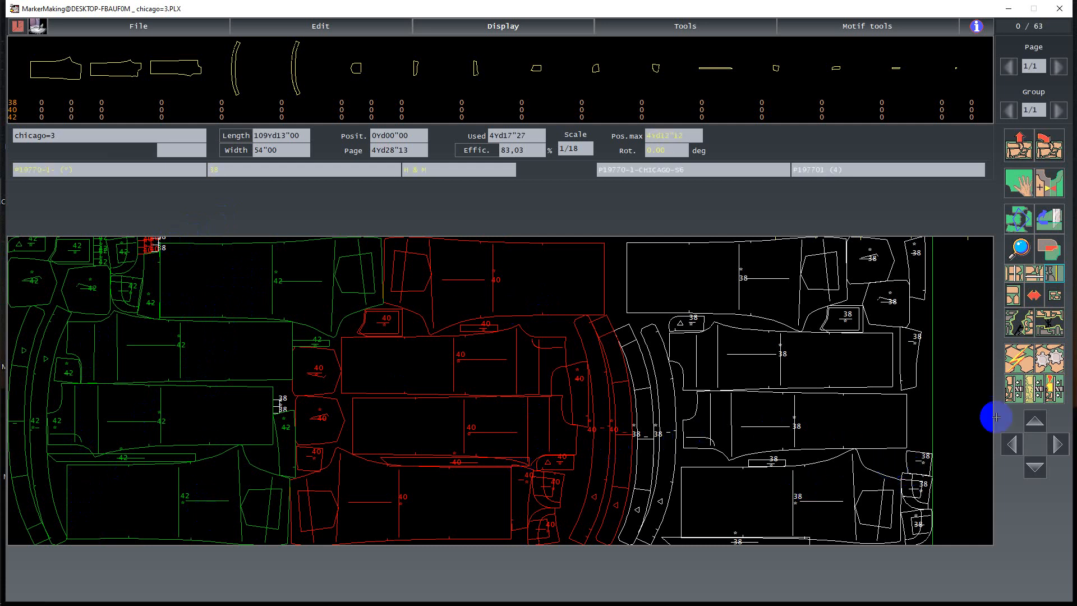
Step: Try to compact a marker zone spanning from the size 42 waistbands to the size 38 end pieces
click(1034, 387)
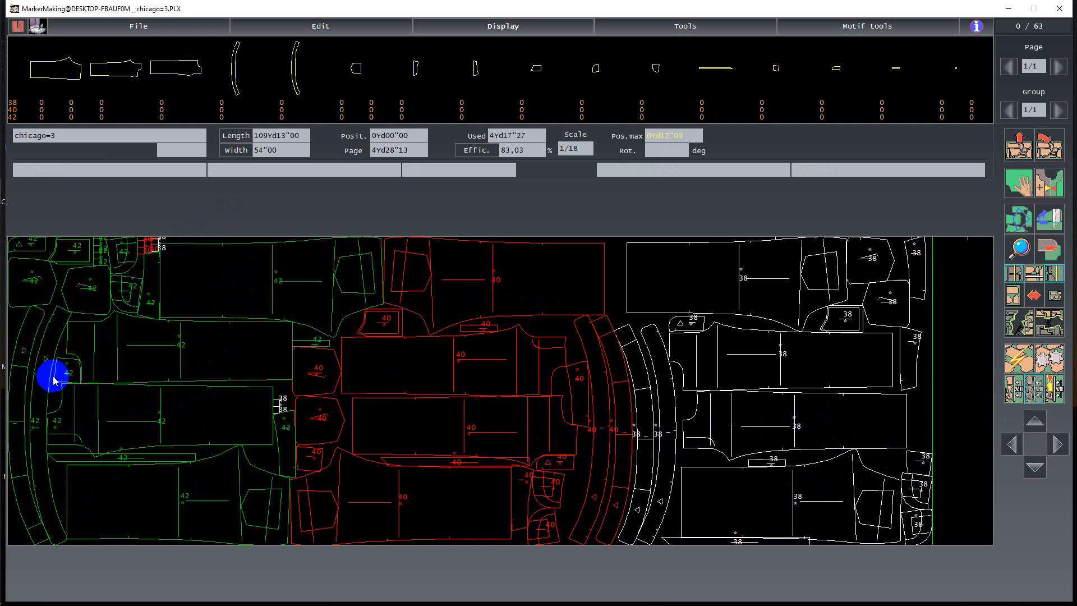
click(12, 382)
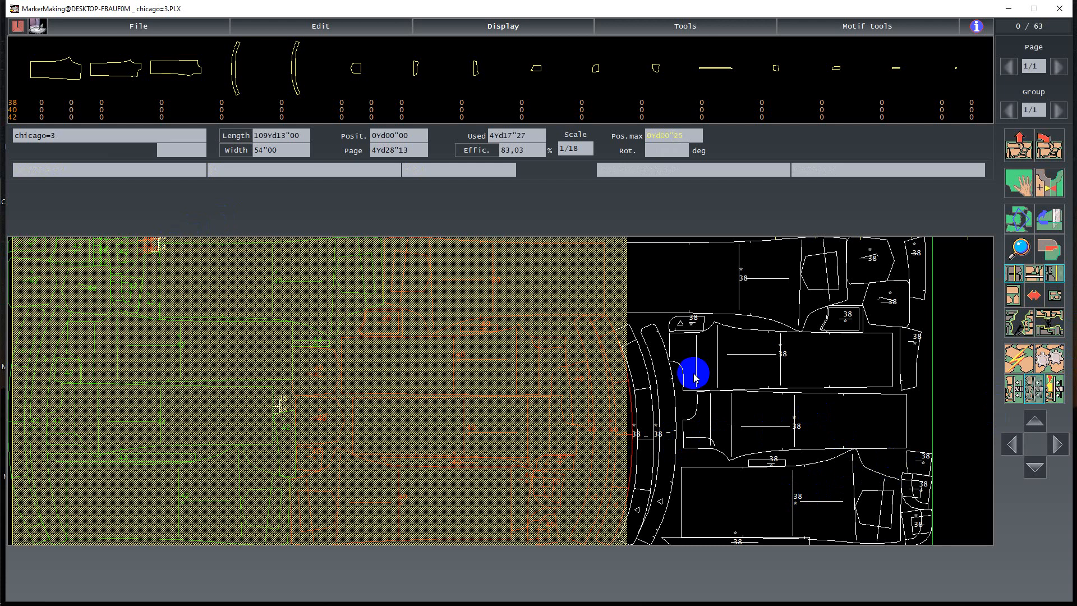
click(915, 362)
click(580, 166)
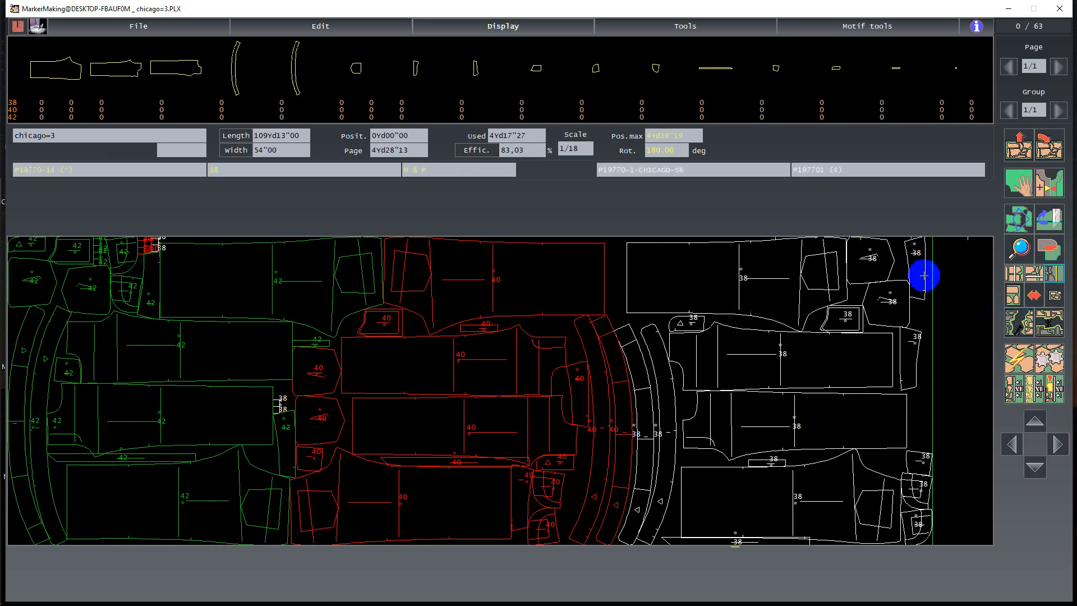
Step: Move the upper size 38 end piece into the gap before the upper wide panel and put the lower end piece in its vacated place
click(618, 270)
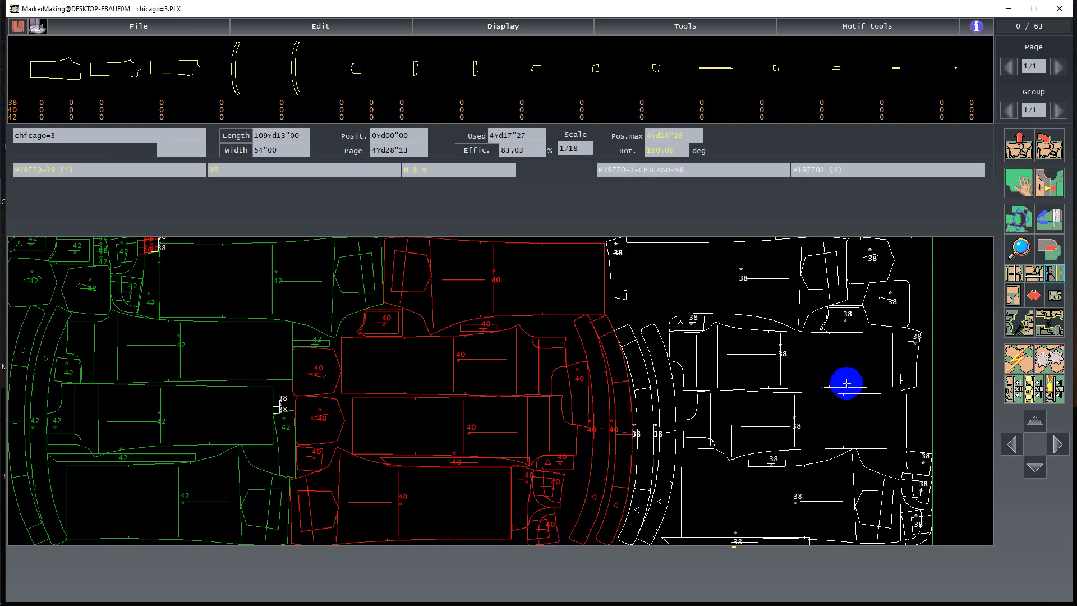
drag(904, 359, 915, 242)
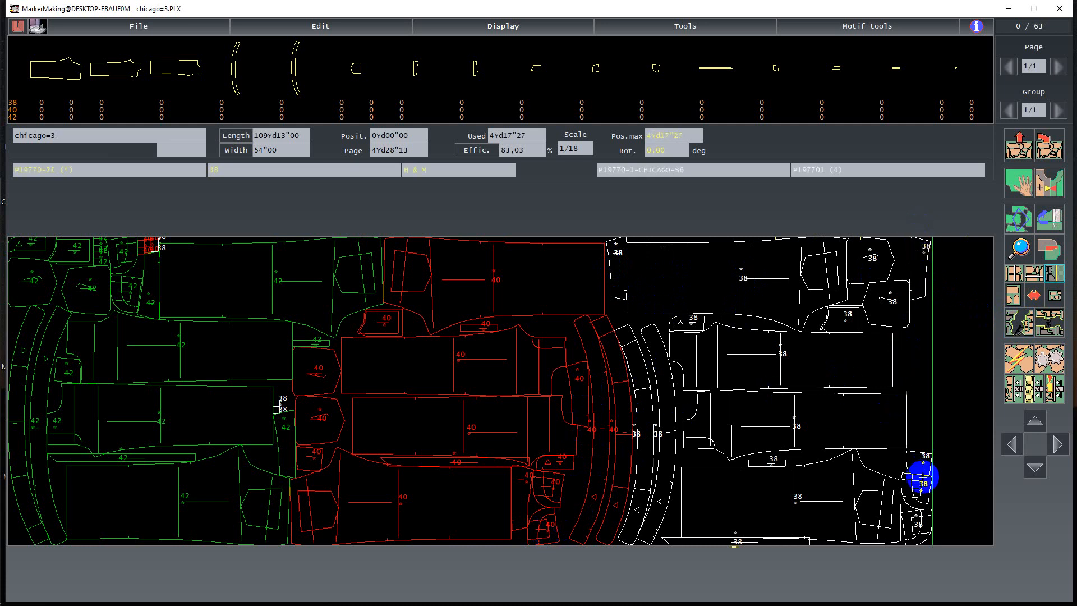
Step: Shift the lower size 38 narrow panel toward the waistbands, fit the three small end pieces beside the panels, and compact the marker
drag(919, 470, 907, 352)
drag(901, 416, 894, 418)
drag(911, 485, 908, 457)
mouse_move(914, 523)
mouse_down()
mouse_move(906, 342)
mouse_move(898, 538)
mouse_move(904, 496)
mouse_move(915, 491)
mouse_up()
click(1030, 390)
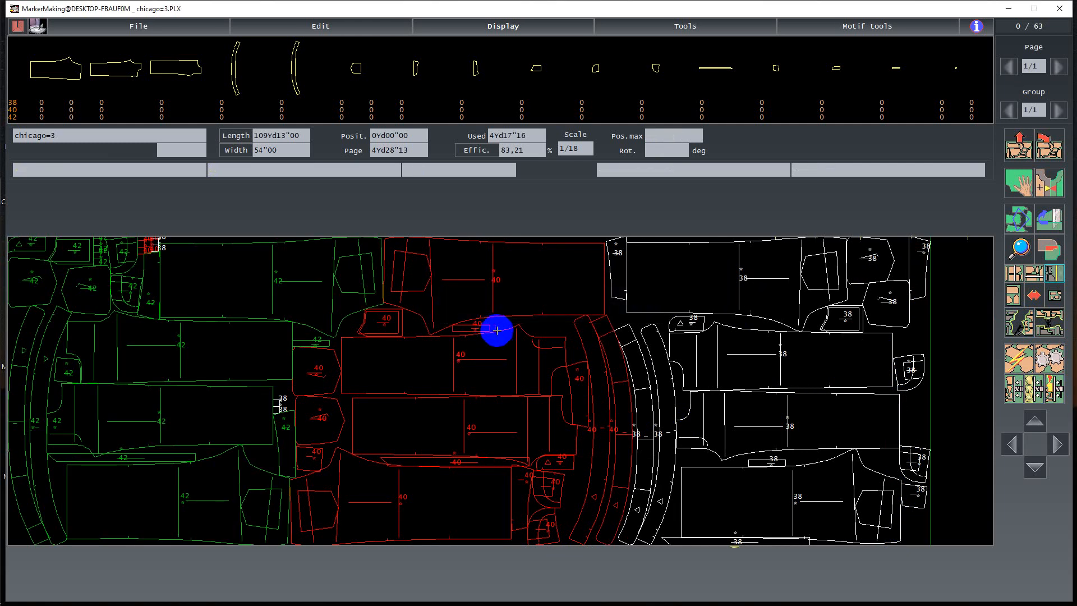
Step: Move the size 40 narrow strip P19770-27 to the marker's lower edge and reposition the lower size 40 wide panel above it
click(468, 177)
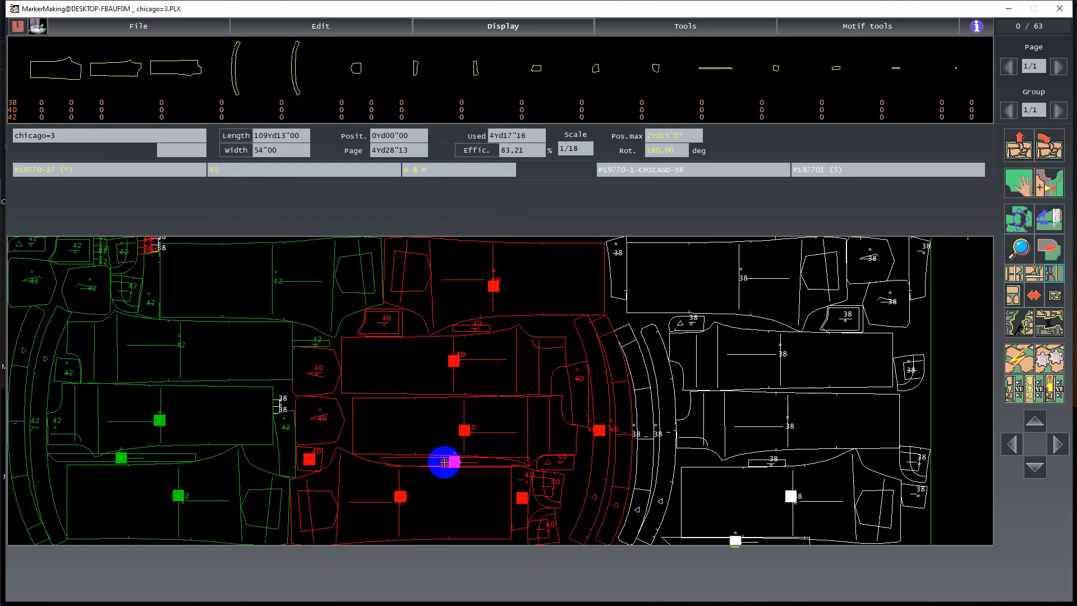
mouse_move(442, 461)
mouse_down()
mouse_move(490, 385)
mouse_move(480, 384)
mouse_move(471, 503)
mouse_move(493, 533)
mouse_move(536, 554)
mouse_move(578, 553)
mouse_move(495, 540)
mouse_up()
click(422, 503)
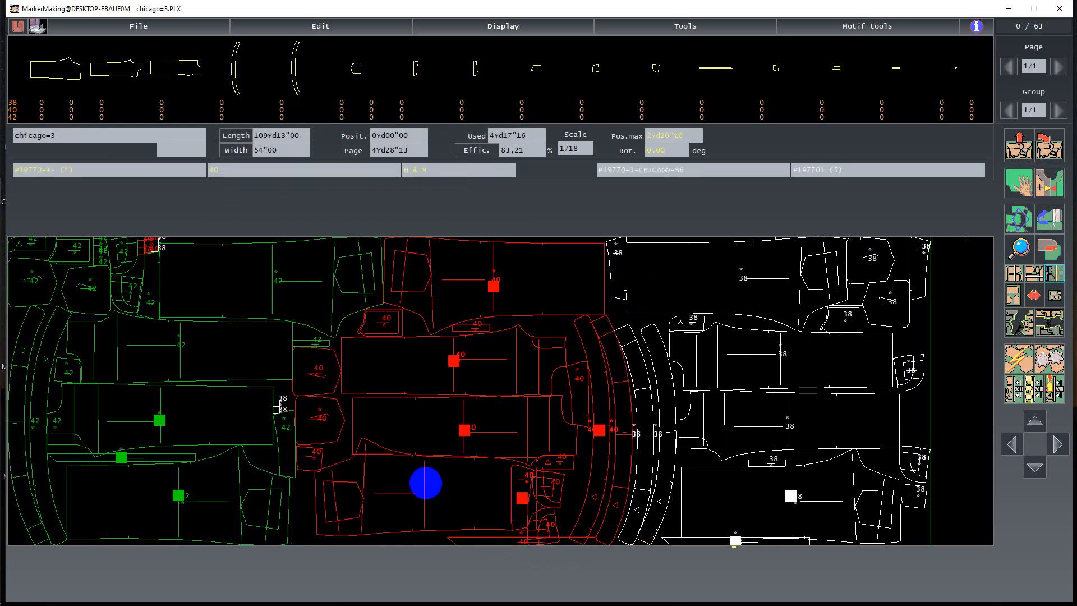
click(410, 488)
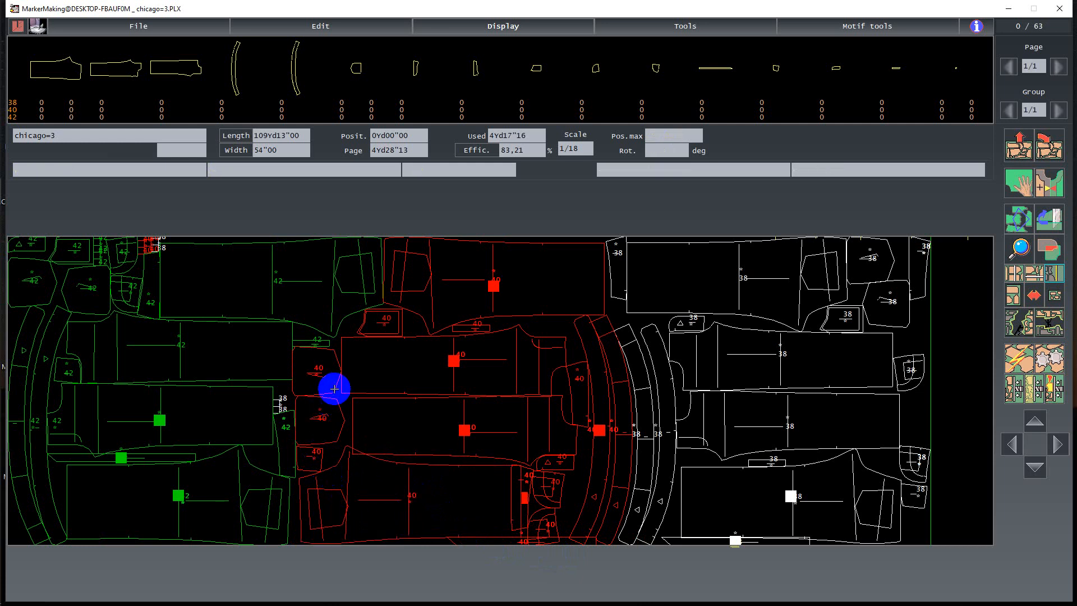
Step: Move the size 42 narrow strip from between the two lower size 42 panels to the marker's upper edge
click(107, 455)
click(120, 446)
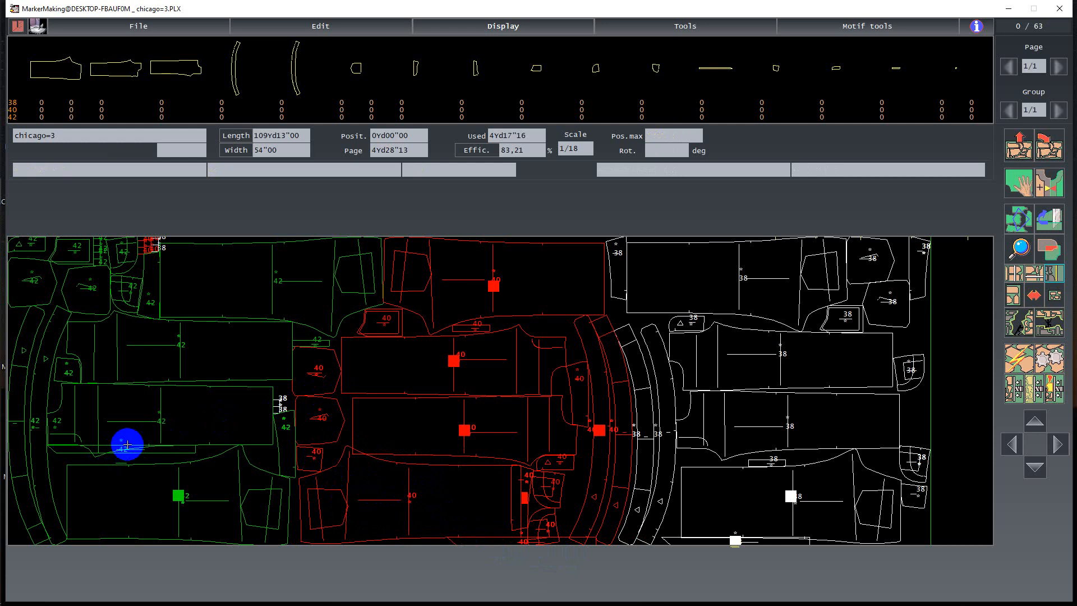
click(160, 450)
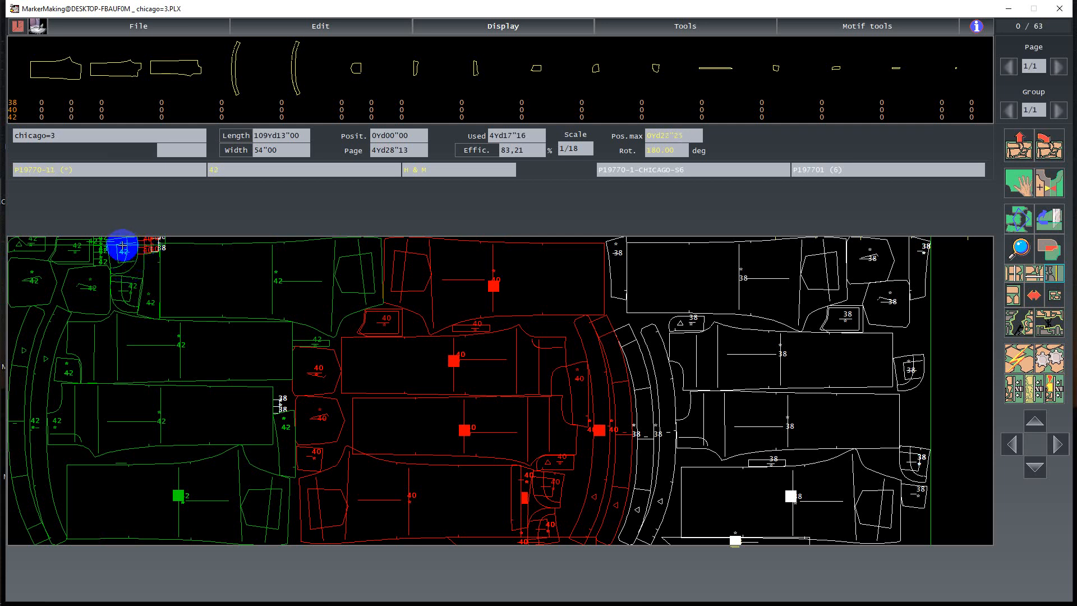
Step: Move the three small size 42 pieces at the marker's upper edge down over the neighbouring size 42 pieces
click(71, 253)
click(63, 307)
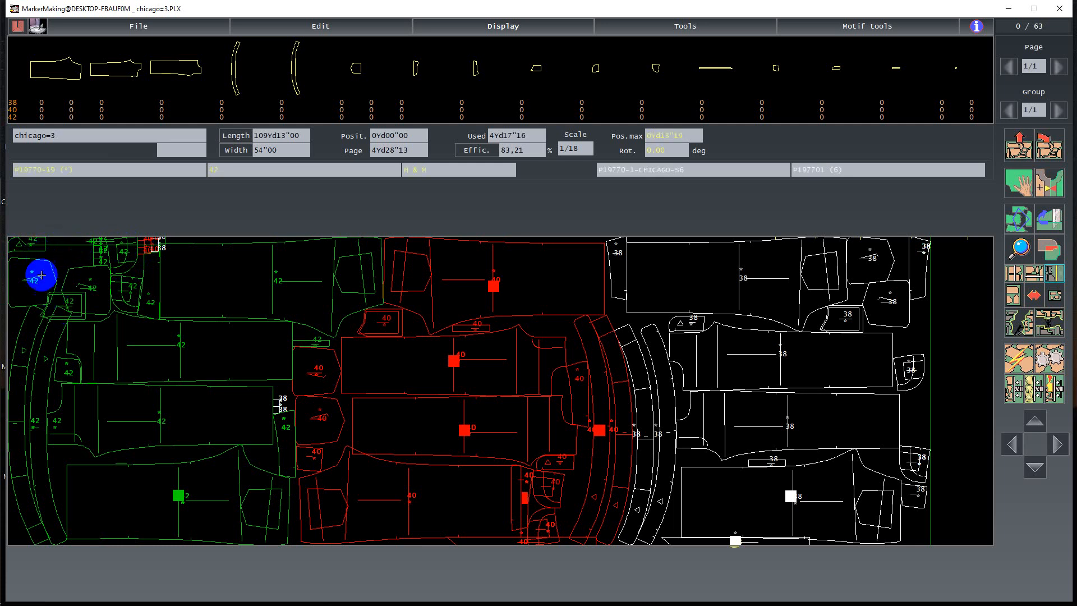
click(21, 247)
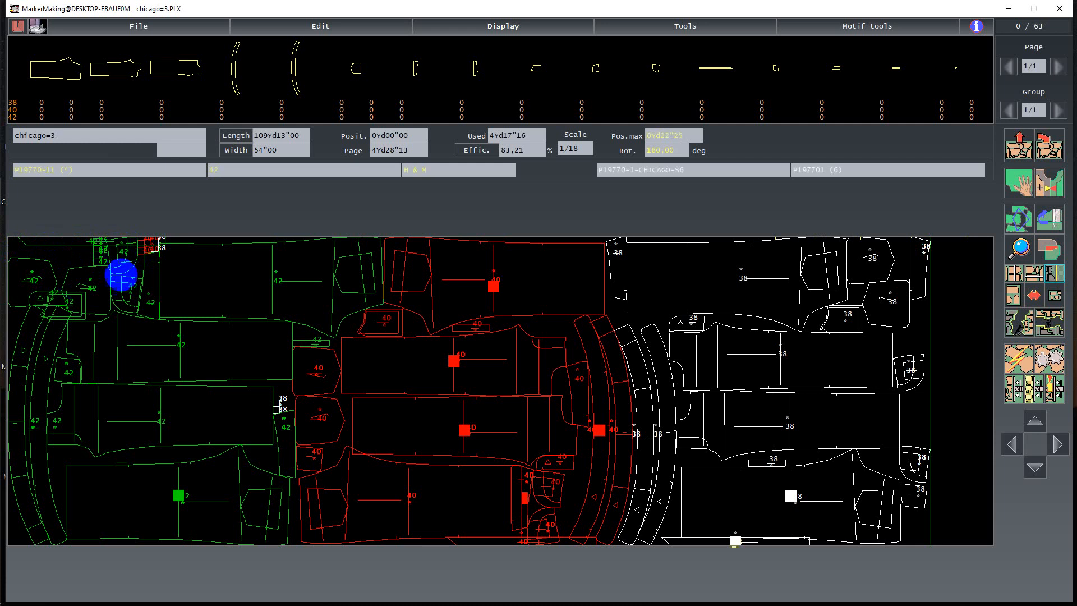
click(118, 281)
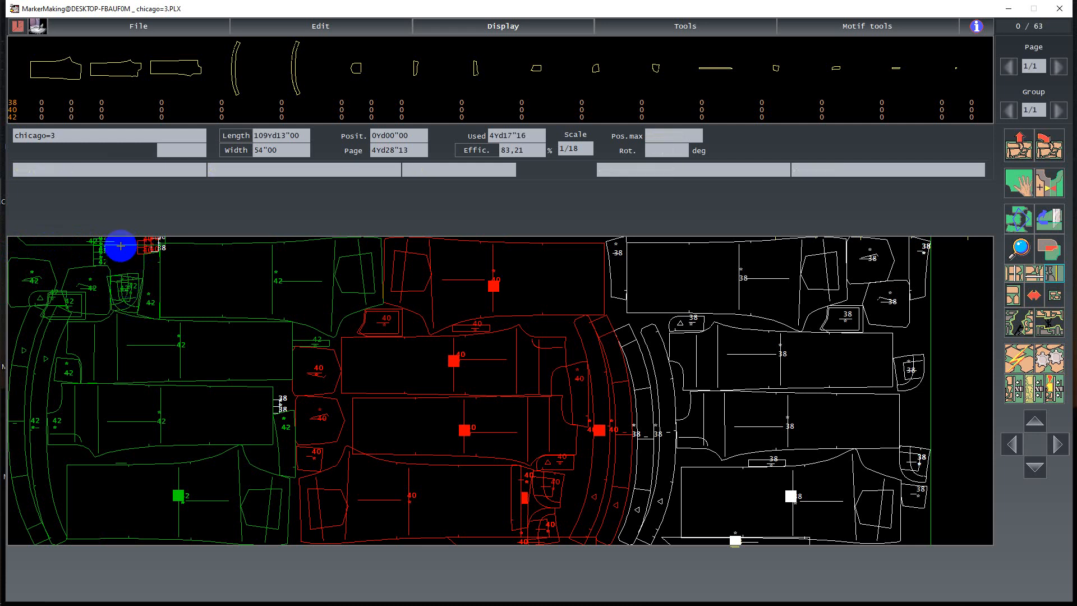
click(120, 242)
Step: Shift the upper size 42 wide panel toward the start of the marker, closer to the small pieces
click(150, 248)
click(272, 286)
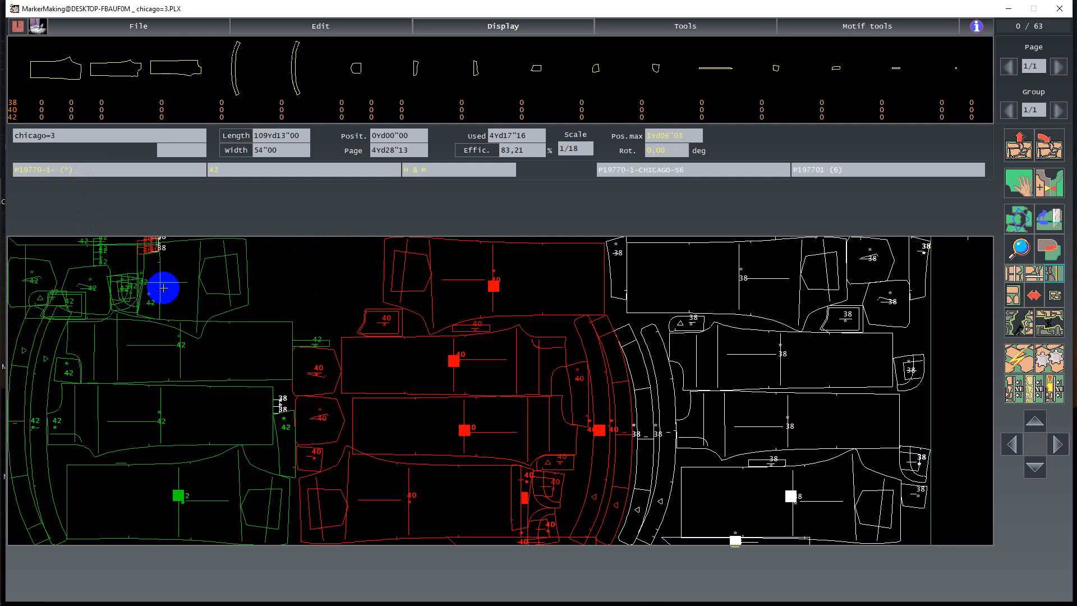
click(220, 286)
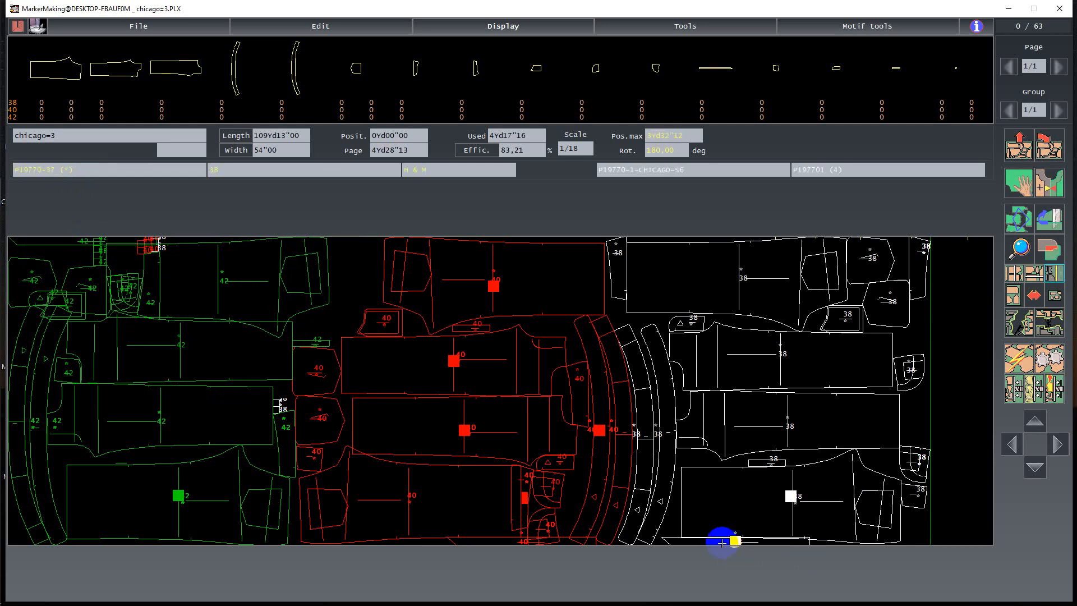
Step: Shift the lower size 38 wide panel and the strip beneath it toward the size 38 waistbands, and clear the piece markers
drag(791, 495, 795, 491)
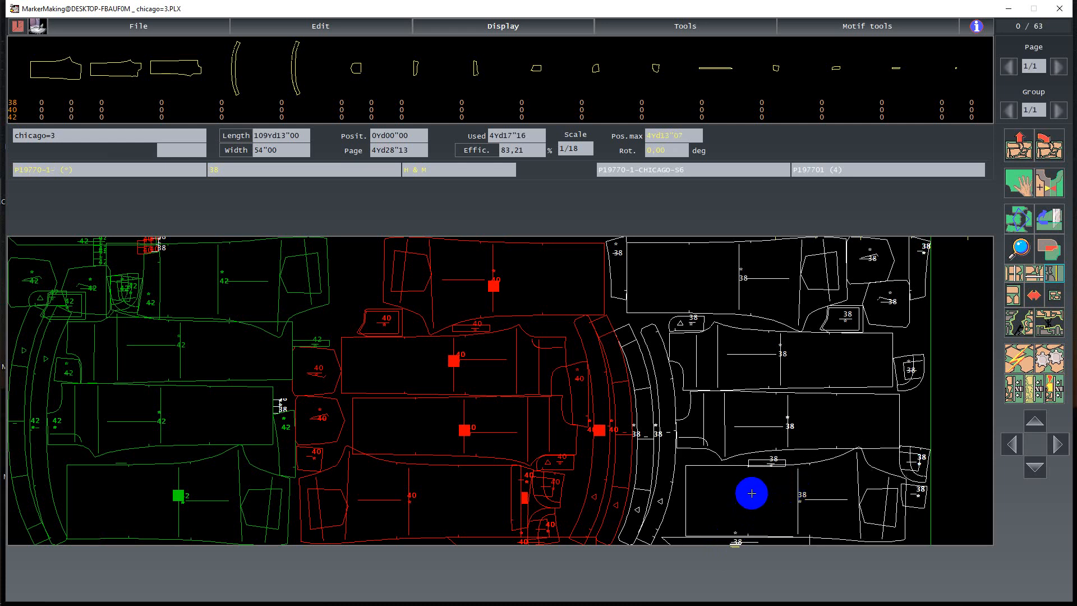
mouse_move(752, 493)
mouse_down()
mouse_move(790, 494)
mouse_move(764, 485)
mouse_up()
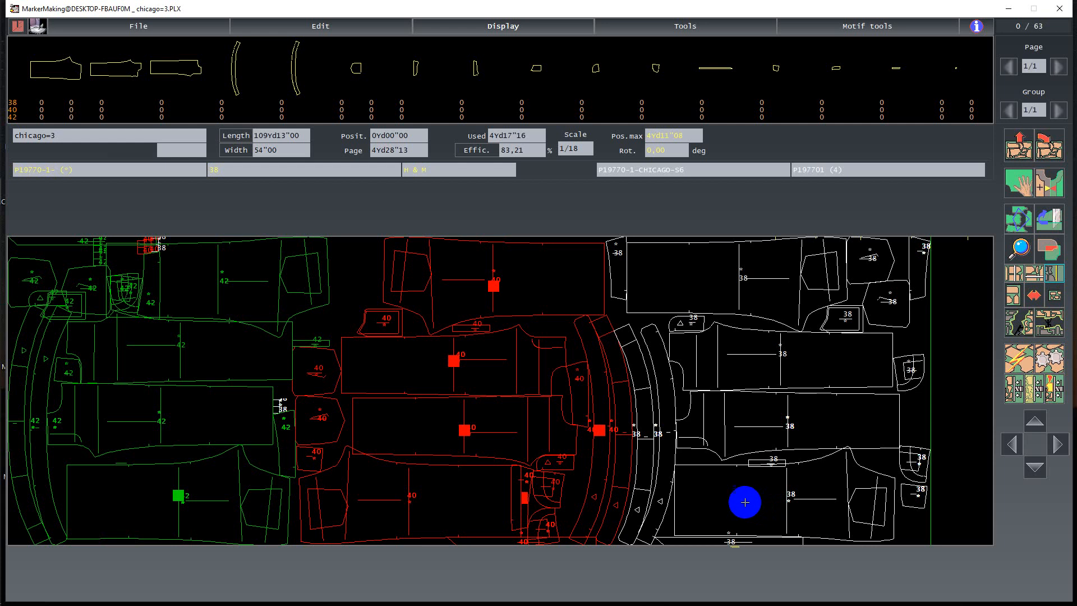
click(1013, 388)
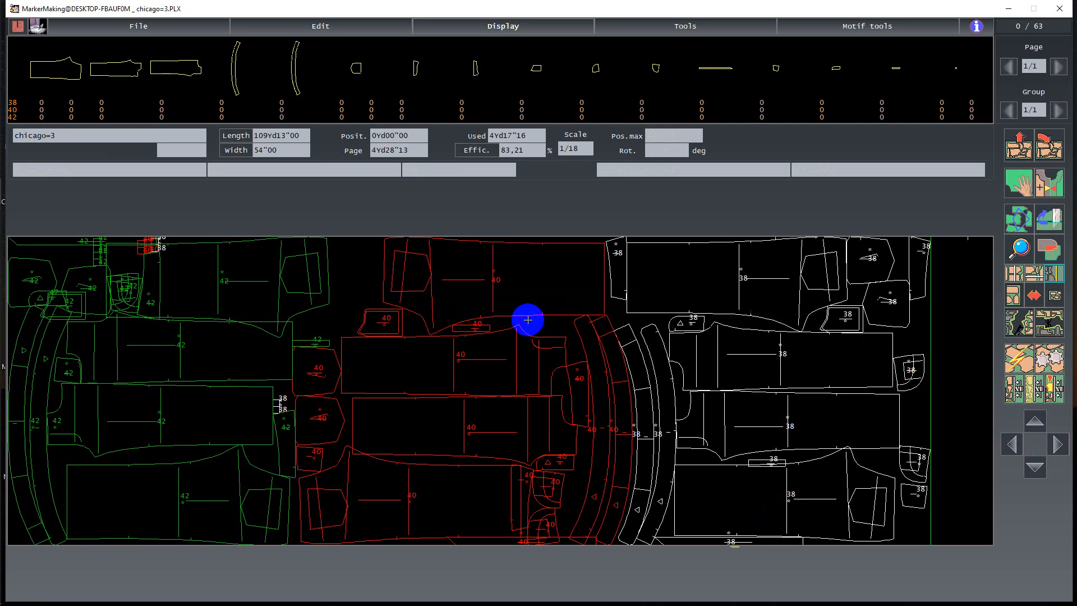
Step: Minimize the marker window to reach the desktop
click(1008, 8)
click(1008, 9)
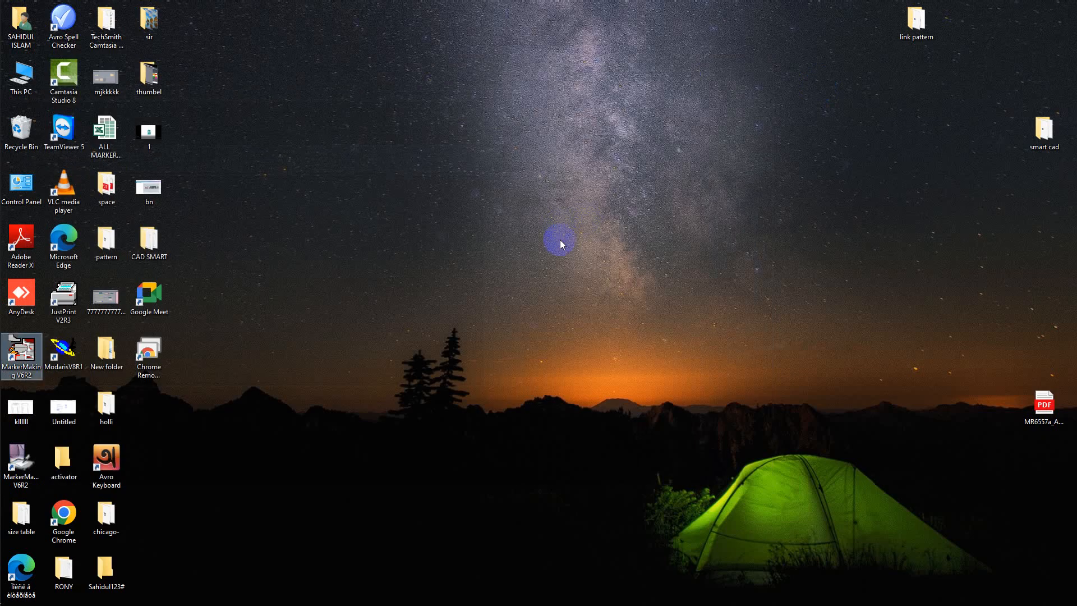
right_click(560, 227)
click(590, 266)
right_click(619, 295)
click(621, 295)
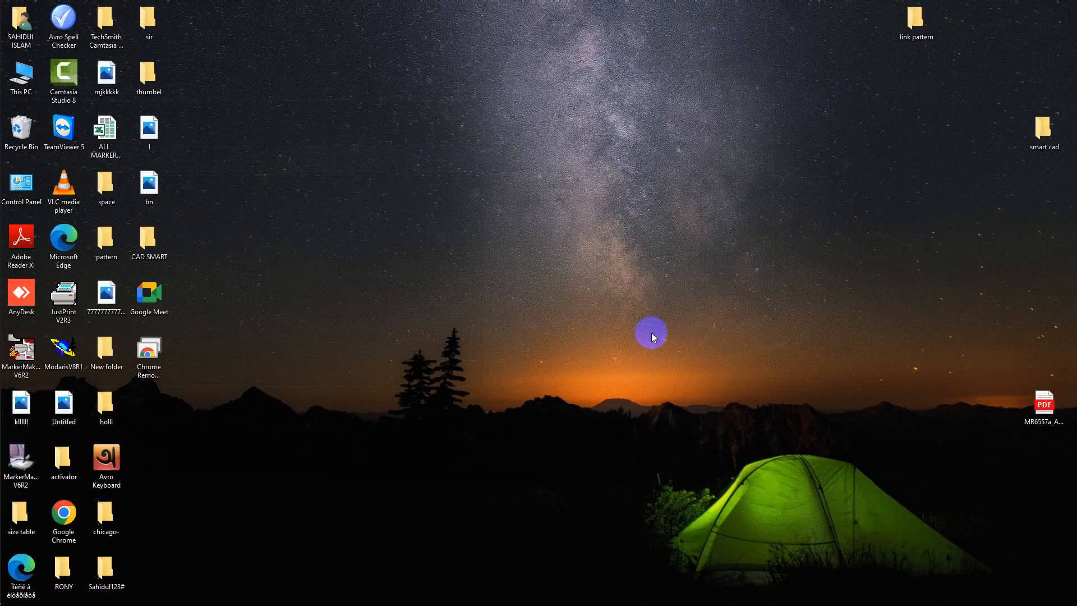
right_click(651, 332)
click(653, 335)
right_click(678, 365)
click(678, 366)
right_click(701, 400)
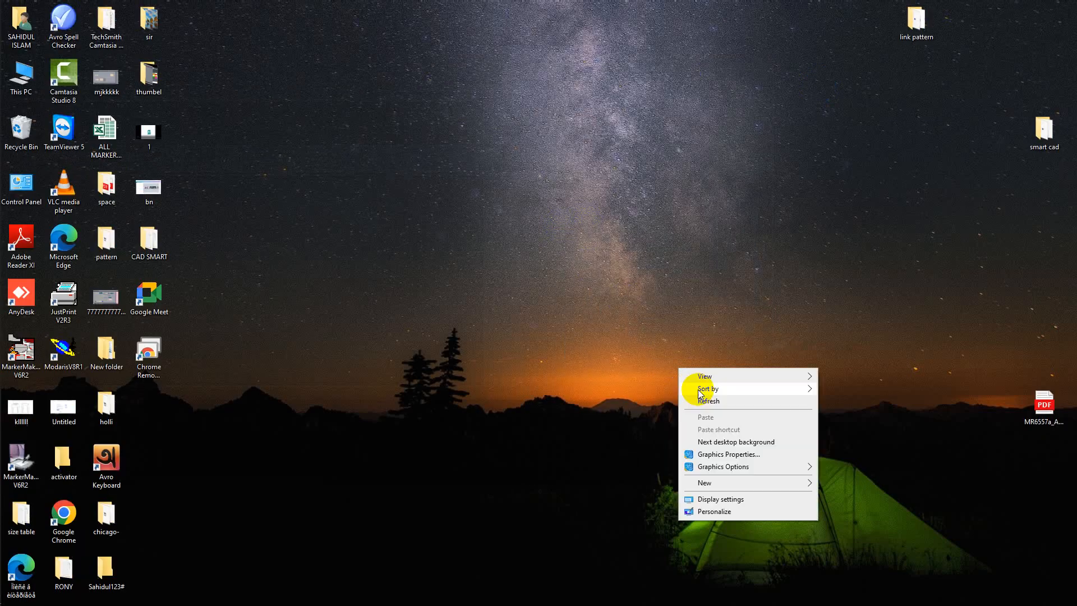
click(701, 399)
right_click(730, 357)
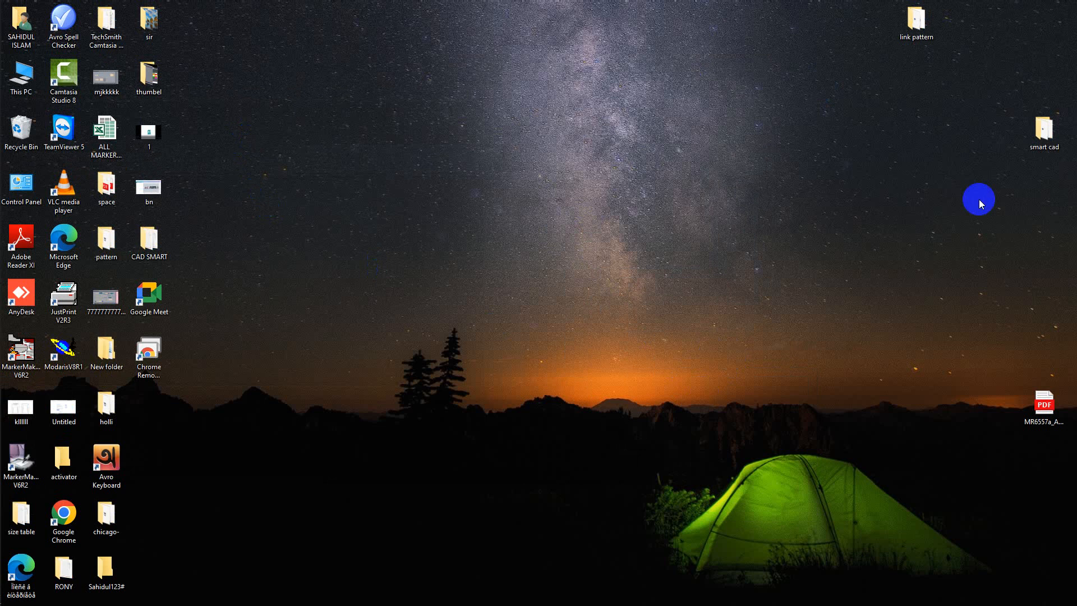
Step: Open the sir folder on the desktop
double_click(150, 21)
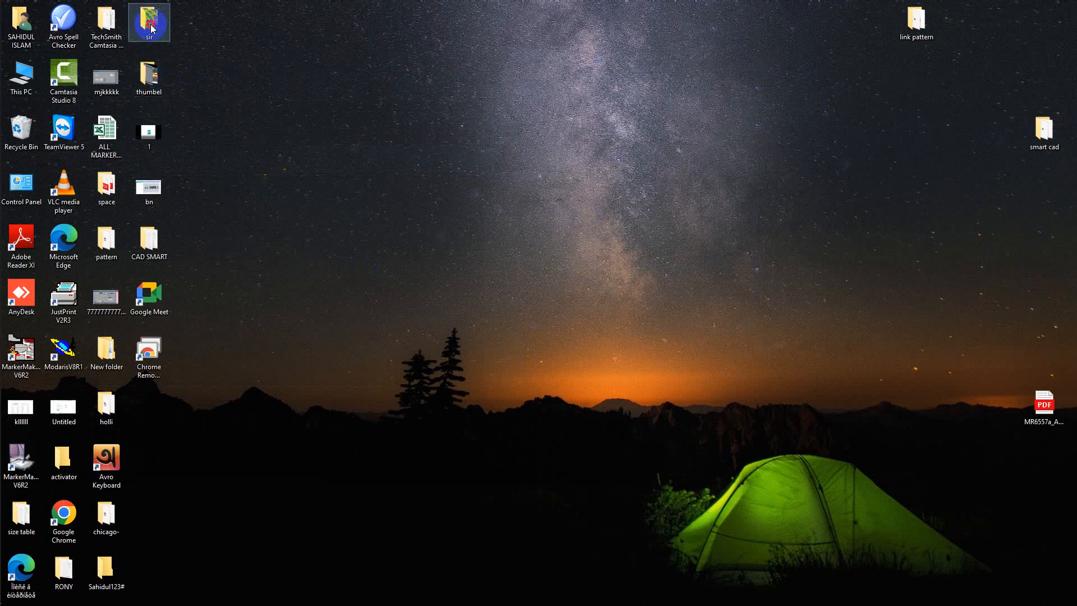